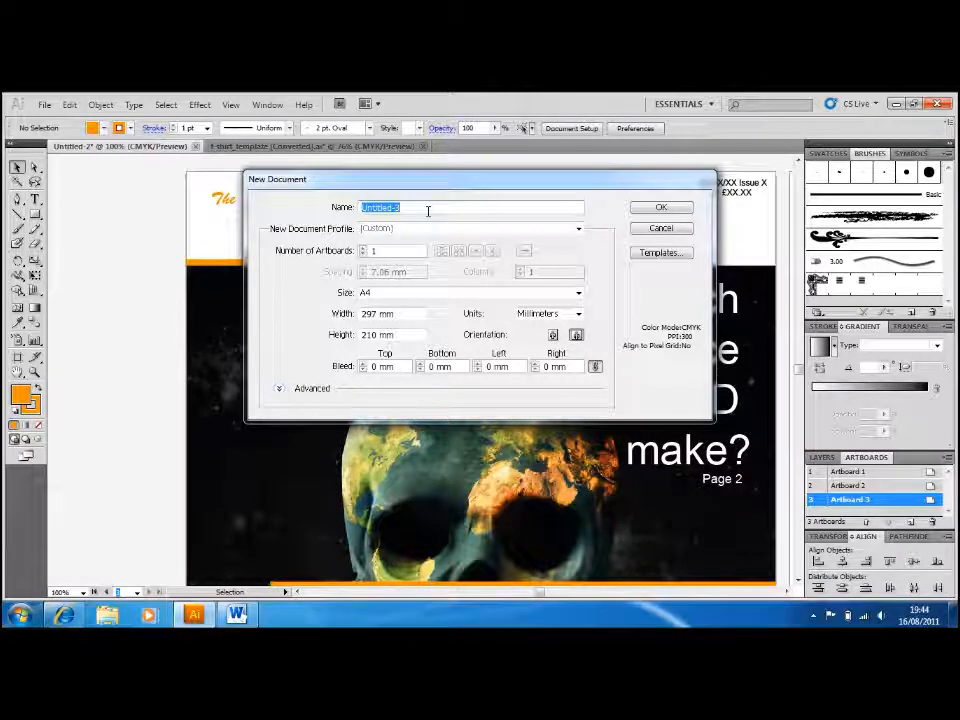
Create a new one-artboard A4 landscape document named "magazine", 297 by 210 mm
{"action": "type", "text": "maga"}
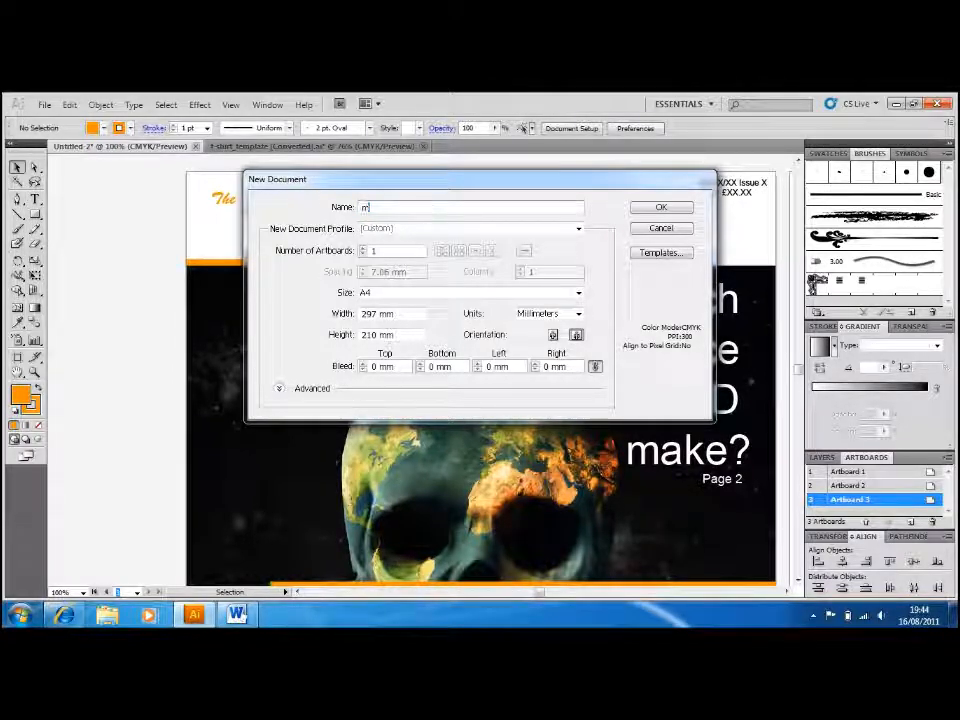
{"action": "type", "text": "zine"}
{"action": "key", "text": "Return"}
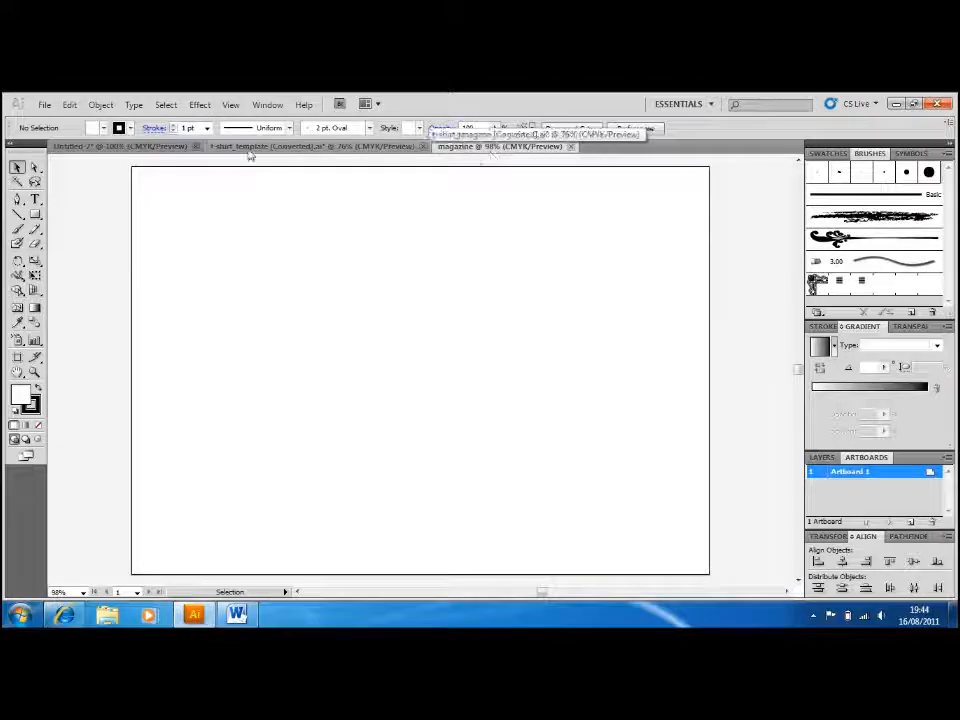
Check the sample magazine cover in Untitled-2, and add the text "The photoshop" near the top of the magazine artboard
{"action": "left_click", "coordinate": [178, 148]}
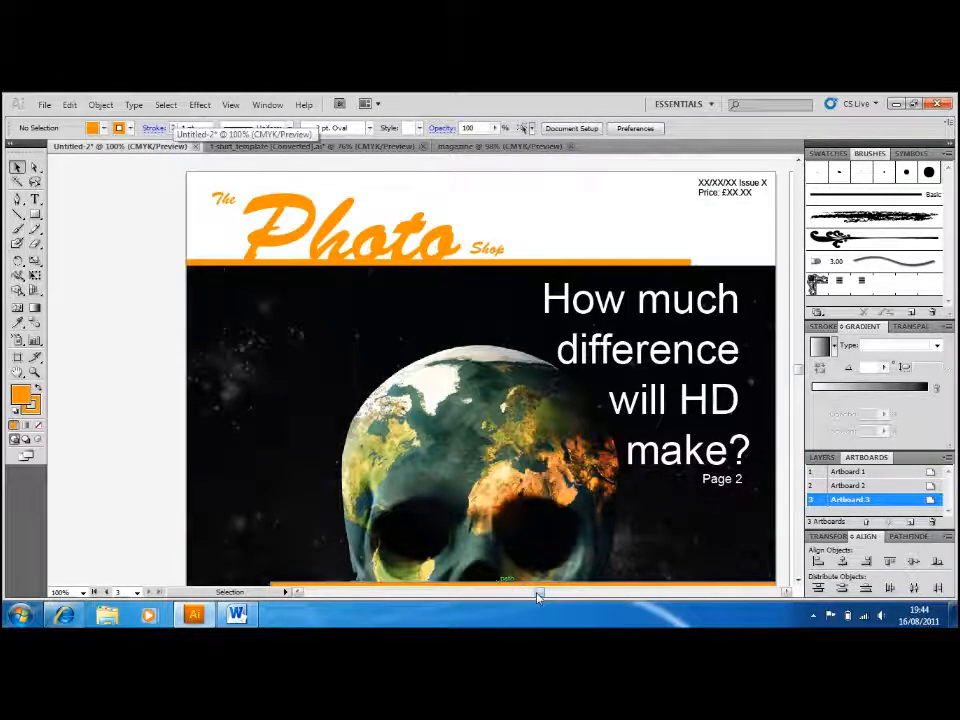
{"action": "mouse_move", "coordinate": [537, 597]}
{"action": "left_mouse_down"}
{"action": "mouse_move", "coordinate": [585, 591]}
{"action": "mouse_move", "coordinate": [529, 593]}
{"action": "mouse_move", "coordinate": [543, 594]}
{"action": "left_mouse_up"}
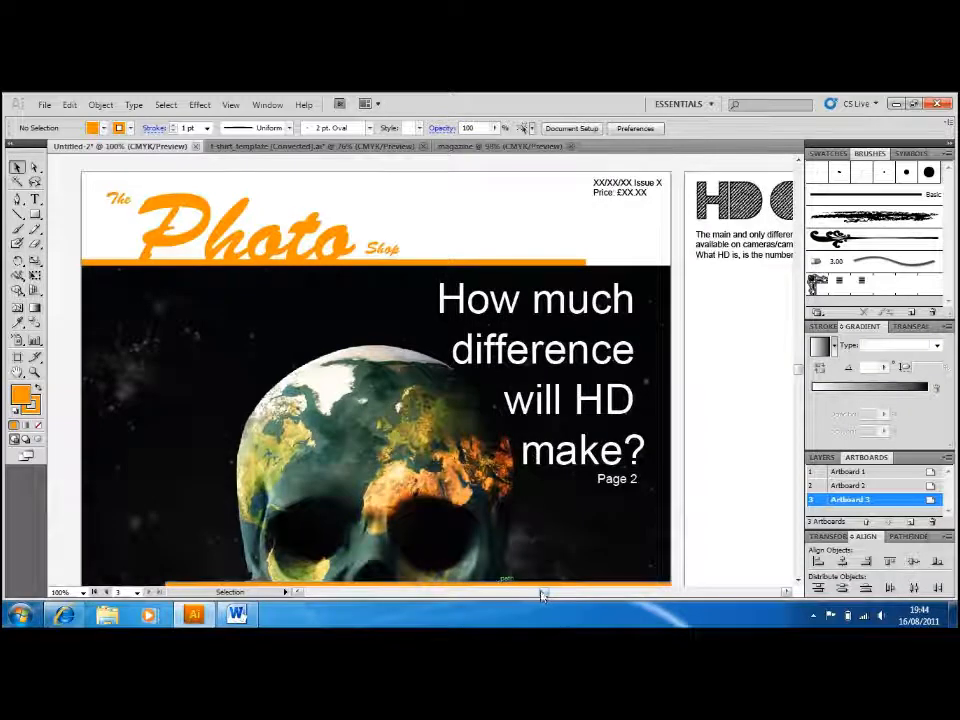
{"action": "left_click", "coordinate": [510, 150]}
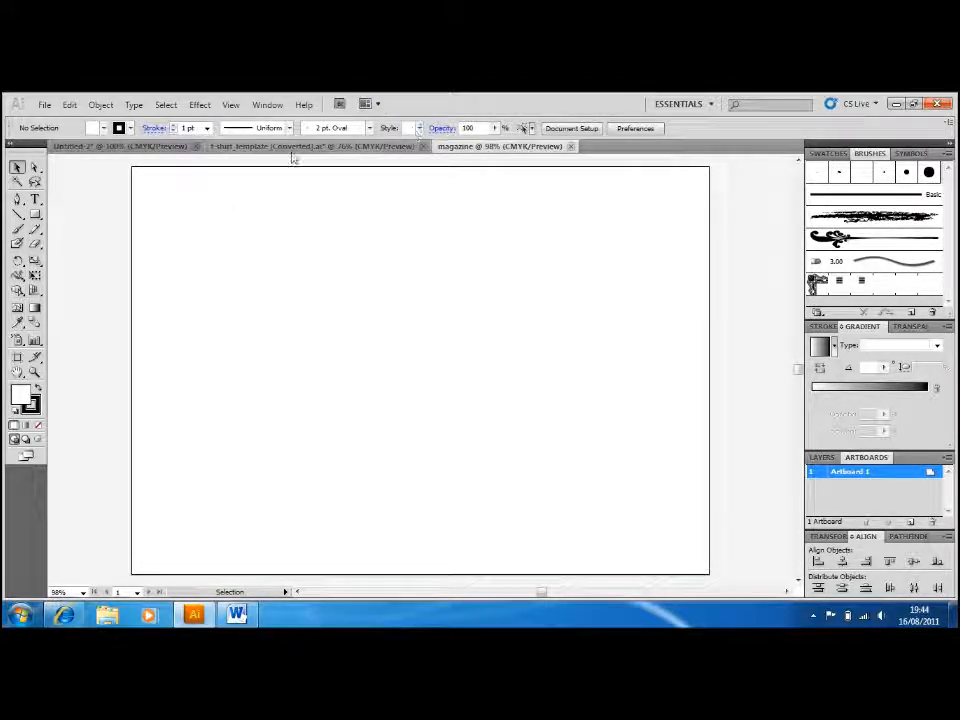
{"action": "left_click", "coordinate": [35, 199]}
{"action": "left_click", "coordinate": [222, 211]}
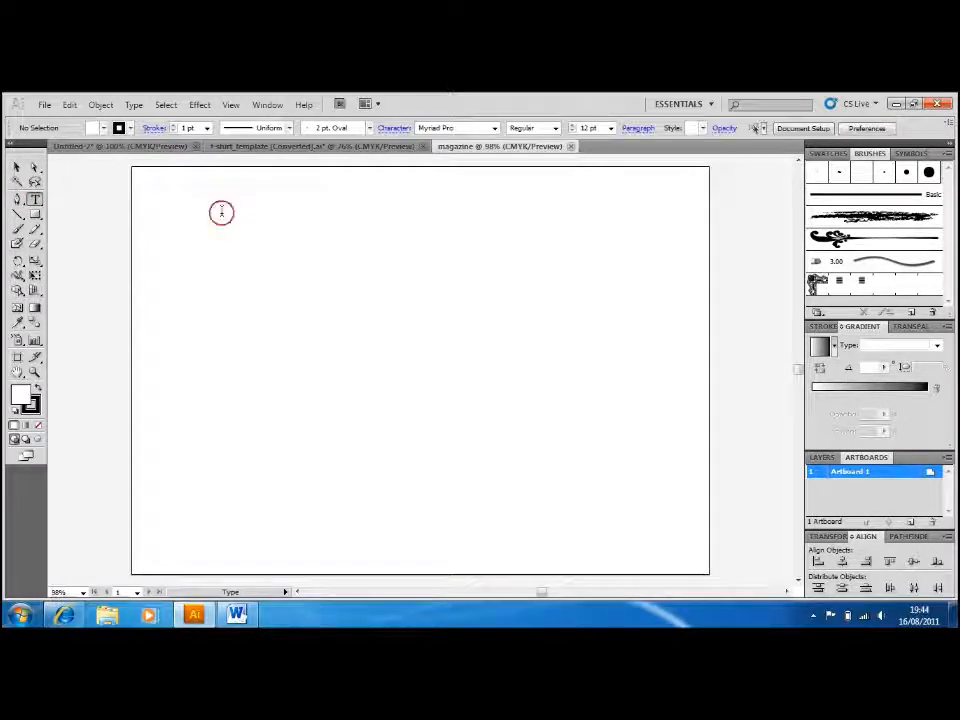
{"action": "type", "text": "The q"}
{"action": "type", "text": "hotoshop"}
Set the font size of the whole "The photoshop" text to 72 pt
{"action": "left_click_drag", "start_coordinate": [277, 209], "coordinate": [219, 210]}
{"action": "left_click", "coordinate": [530, 128]}
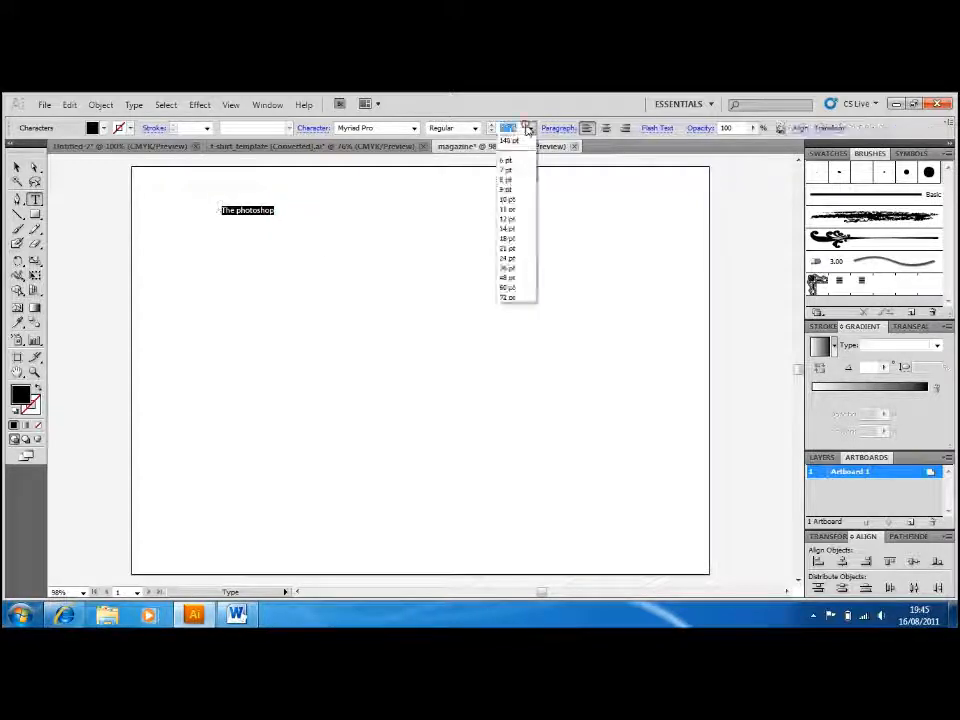
{"action": "left_click", "coordinate": [507, 298]}
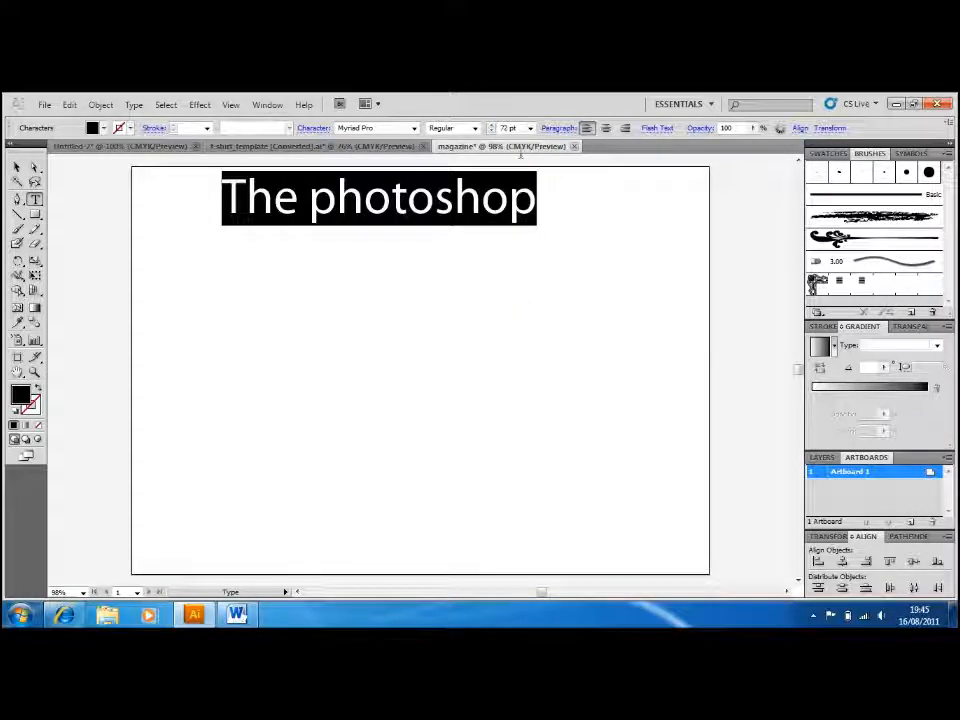
Compare with the sample cover in Untitled-2 and set the magazine title's font size to 140 pt
{"action": "left_click", "coordinate": [376, 146]}
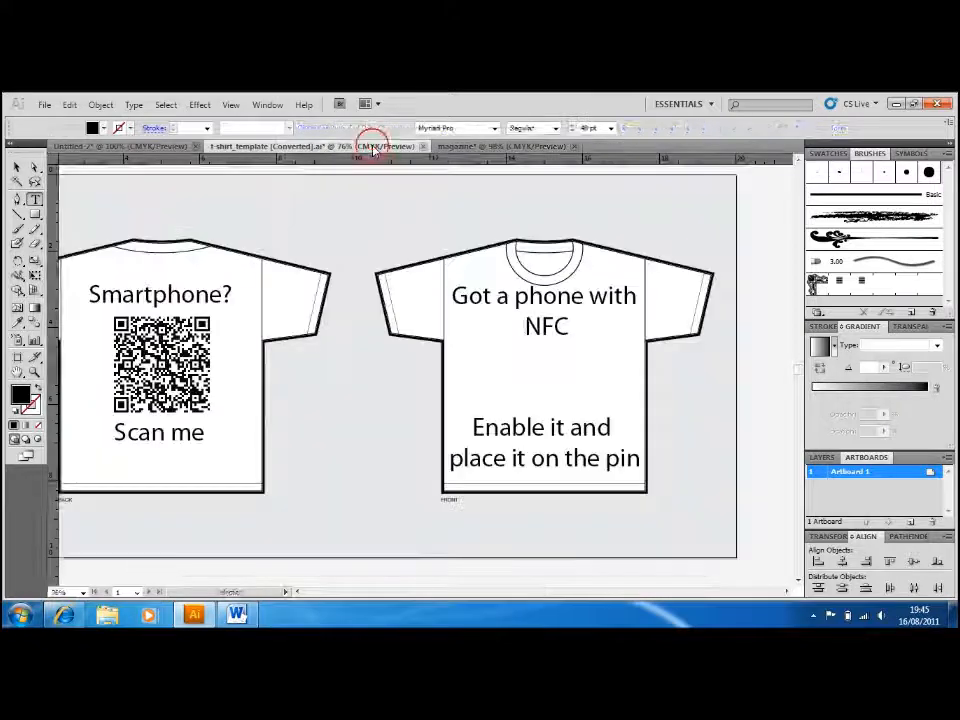
{"action": "left_click", "coordinate": [150, 147]}
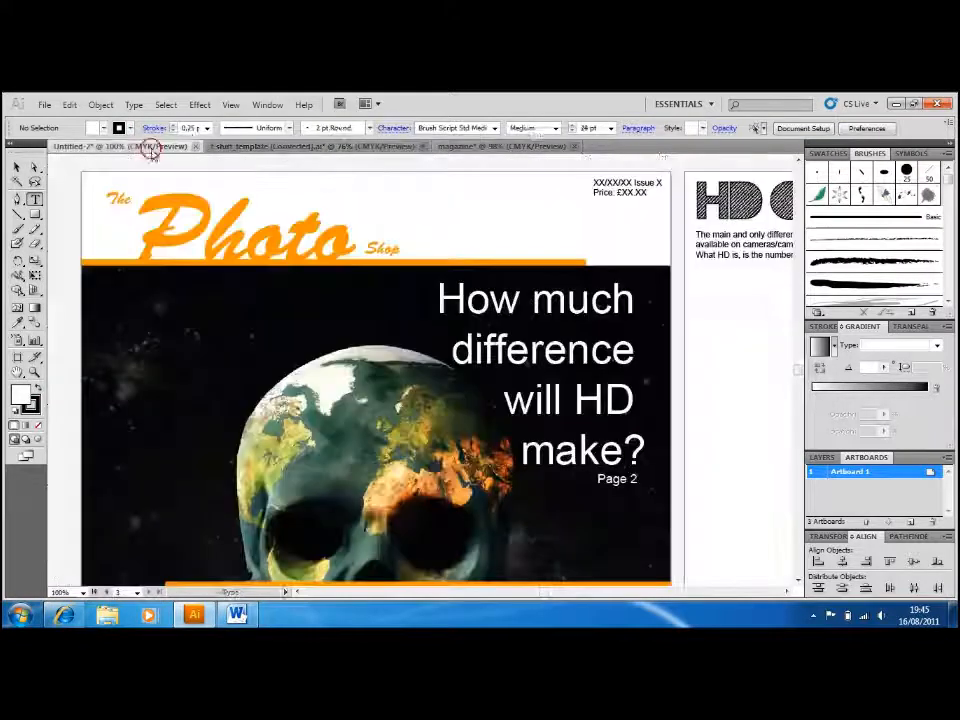
{"action": "left_click", "coordinate": [548, 142]}
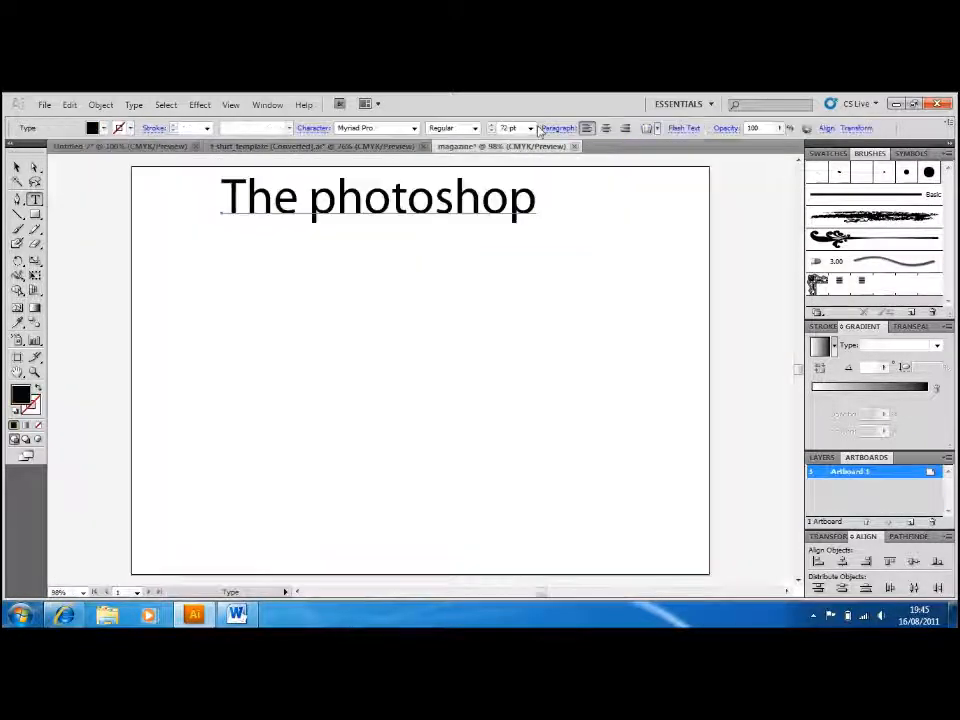
{"action": "left_click", "coordinate": [516, 127]}
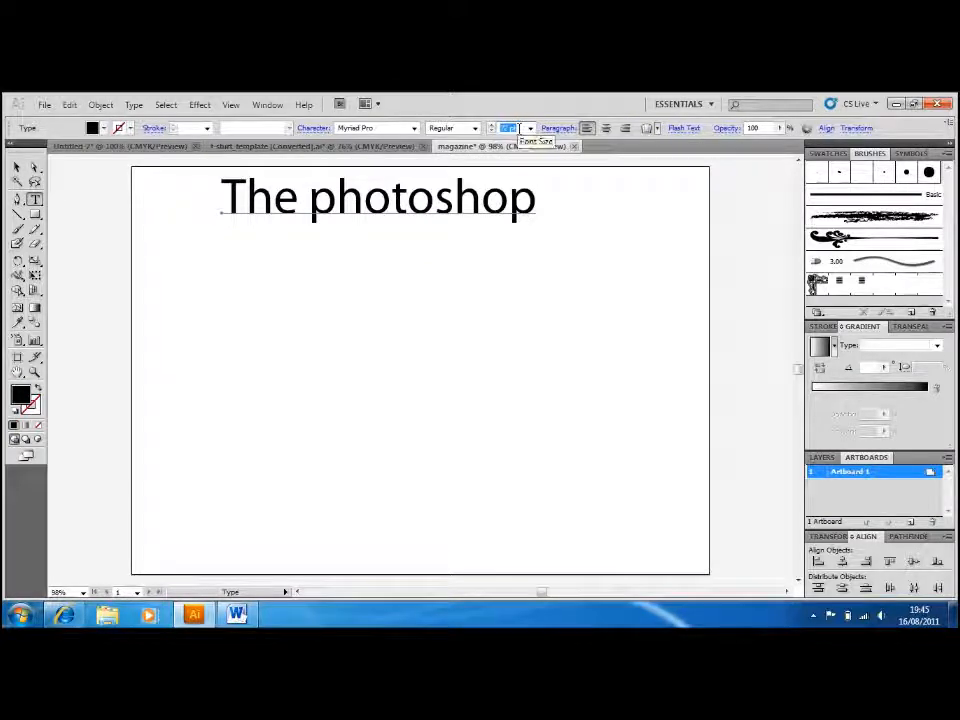
{"action": "type", "text": "140"}
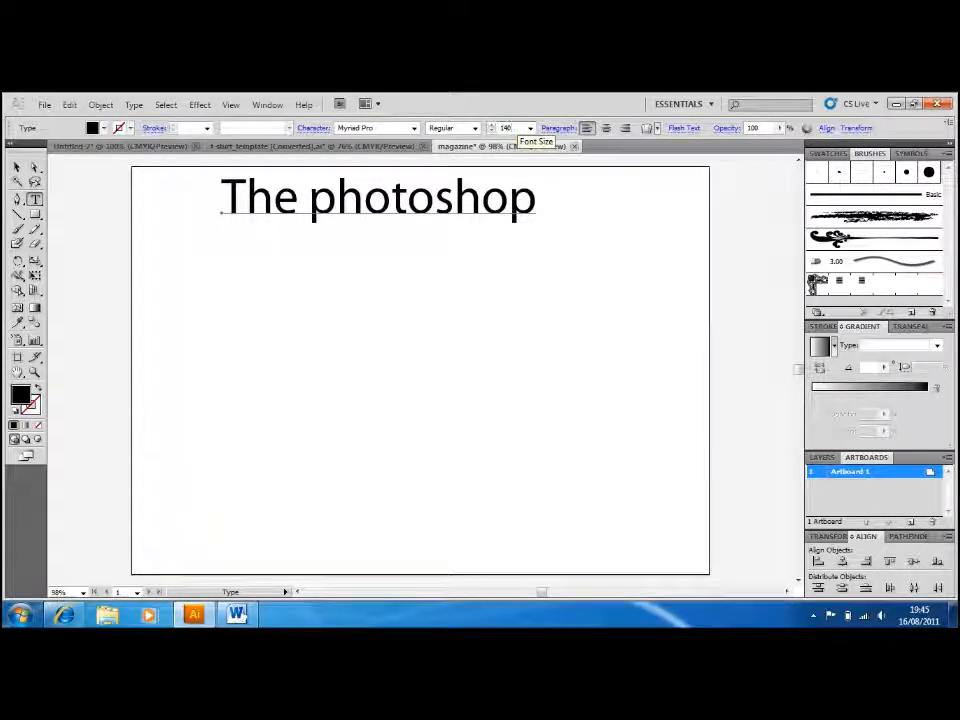
{"action": "key", "text": "Return"}
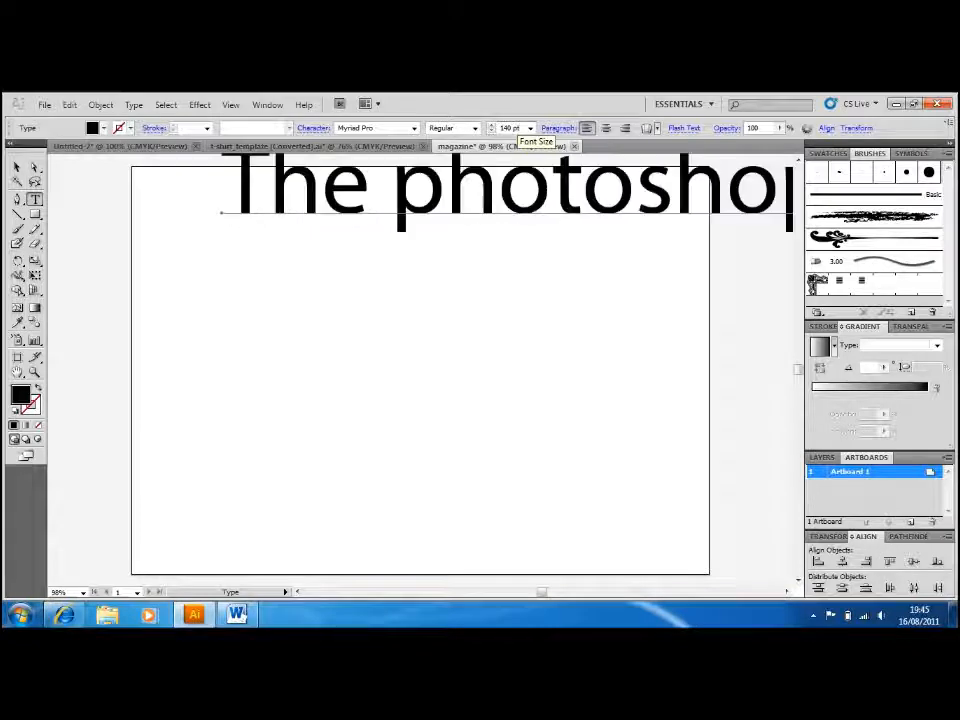
Break the title so "photoshop" sits on a second line, and place it inside the artboard's upper-left corner
{"action": "left_click", "coordinate": [17, 167]}
{"action": "left_click_drag", "start_coordinate": [366, 186], "coordinate": [267, 232]}
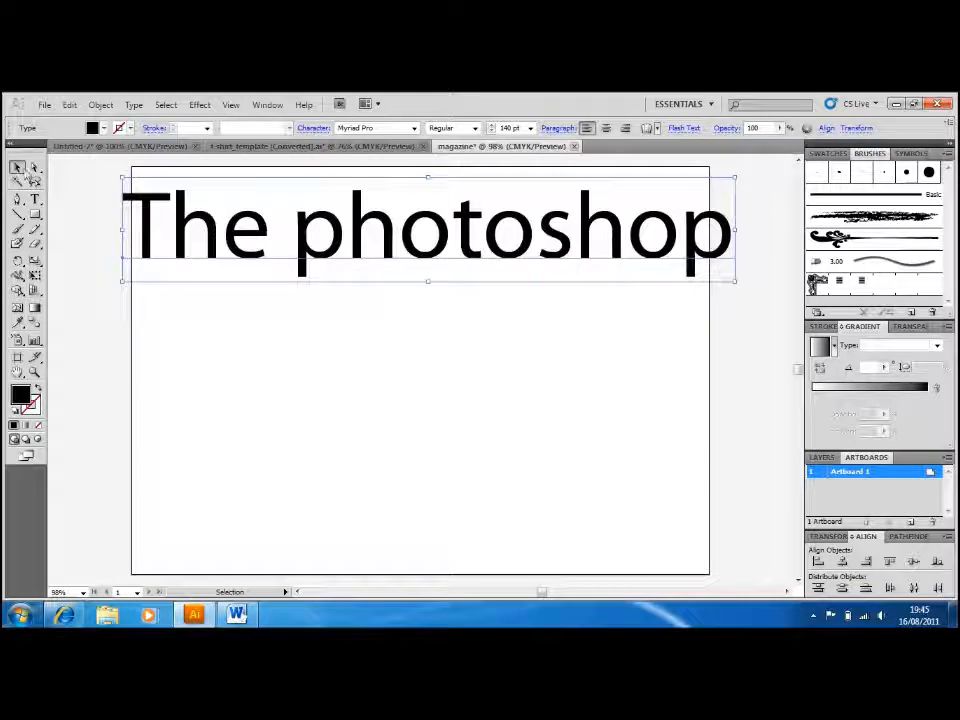
{"action": "key", "text": "t"}
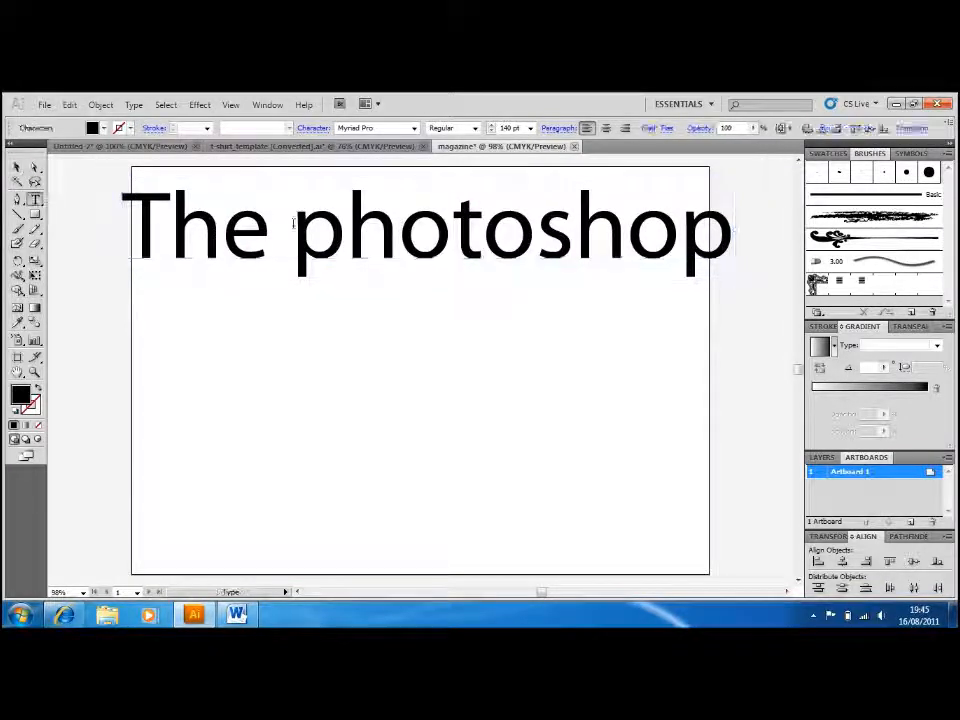
{"action": "left_click", "coordinate": [298, 224]}
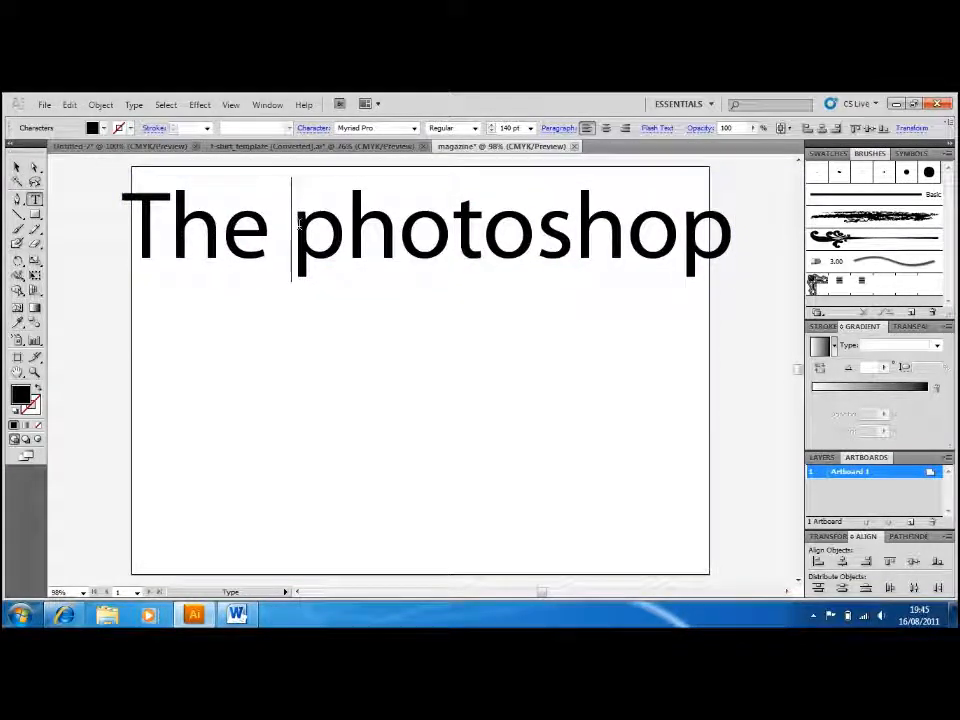
{"action": "key", "text": "Return"}
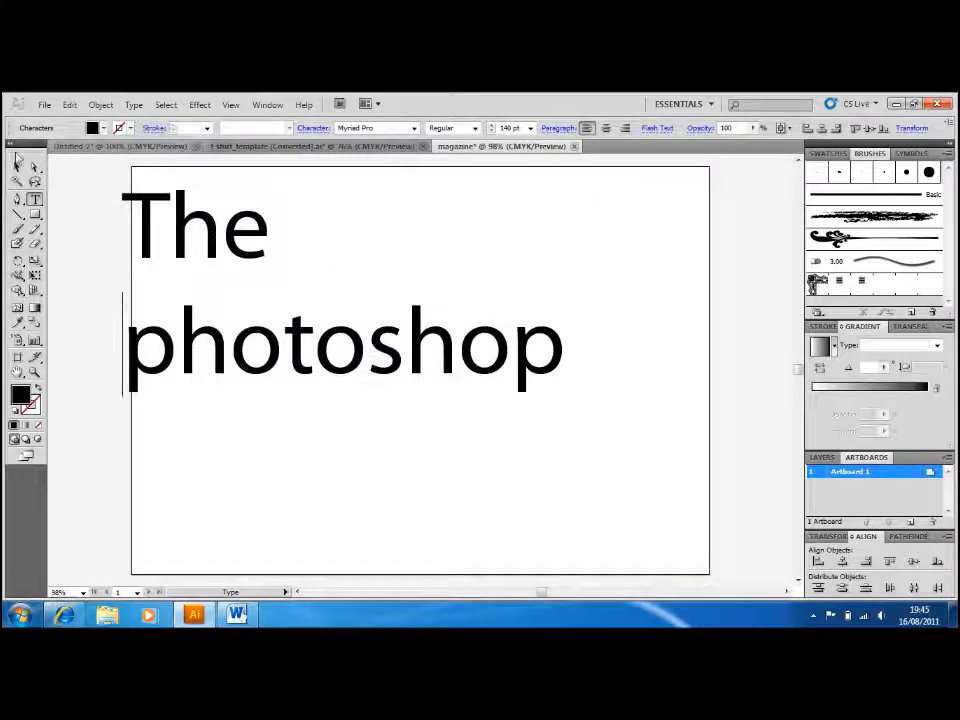
{"action": "key", "text": "Escape"}
{"action": "left_click_drag", "start_coordinate": [177, 226], "coordinate": [200, 216]}
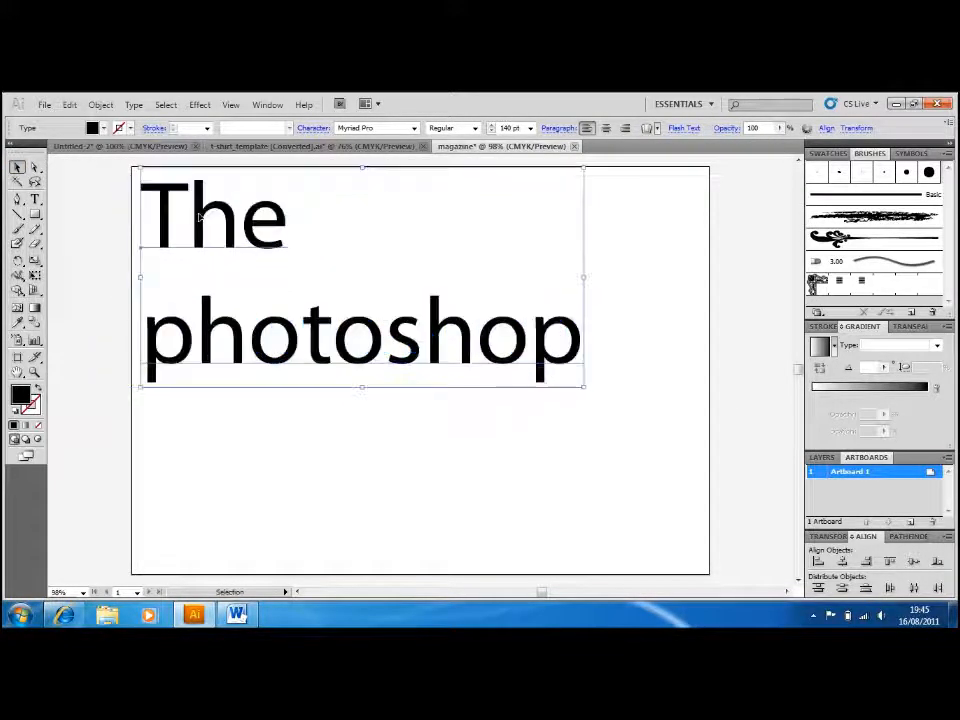
Reduce the font size of the whole two-line title in stages to 120 pt, 100 pt and finally 85 pt
{"action": "double_click", "coordinate": [274, 340]}
{"action": "key", "text": "ctrl+a"}
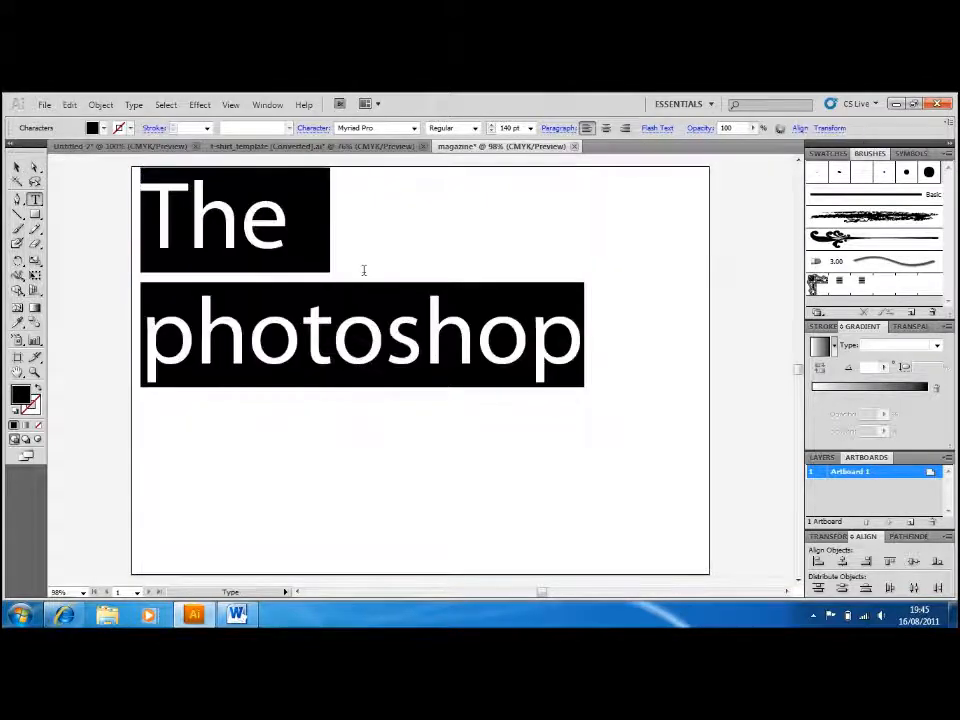
{"action": "left_click", "coordinate": [509, 128]}
{"action": "type", "text": "120"}
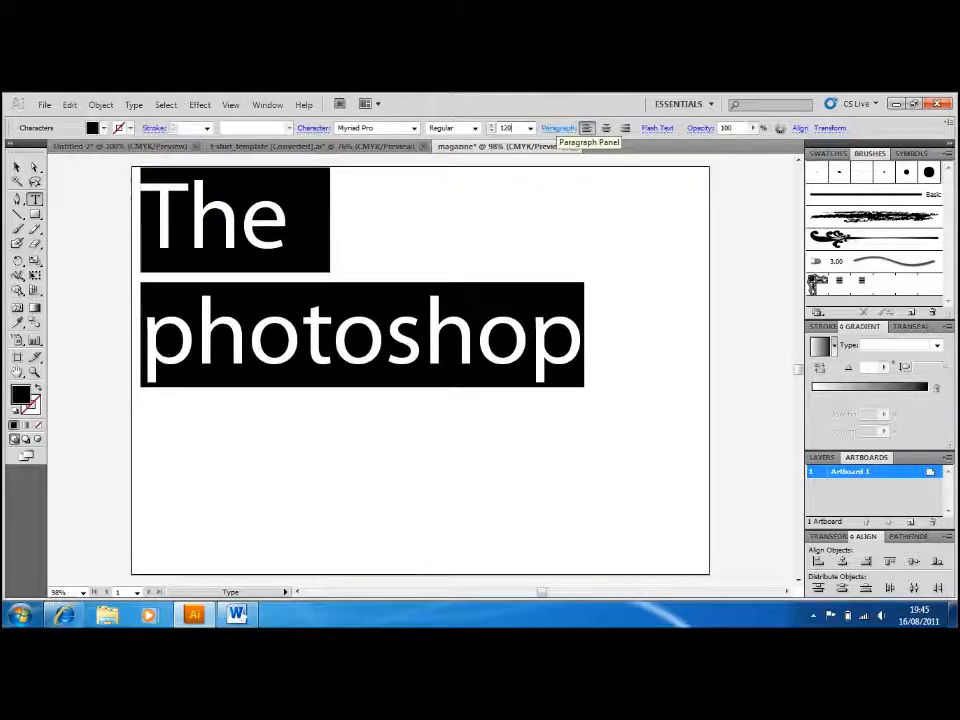
{"action": "key", "text": "Return"}
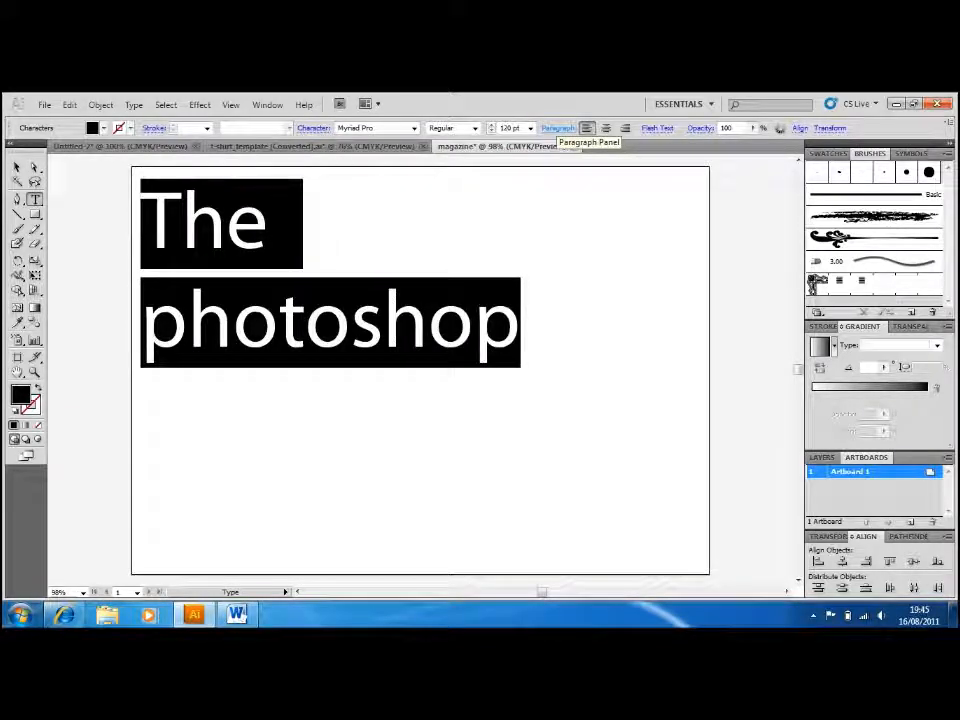
{"action": "left_click", "coordinate": [507, 129]}
{"action": "type", "text": "100"}
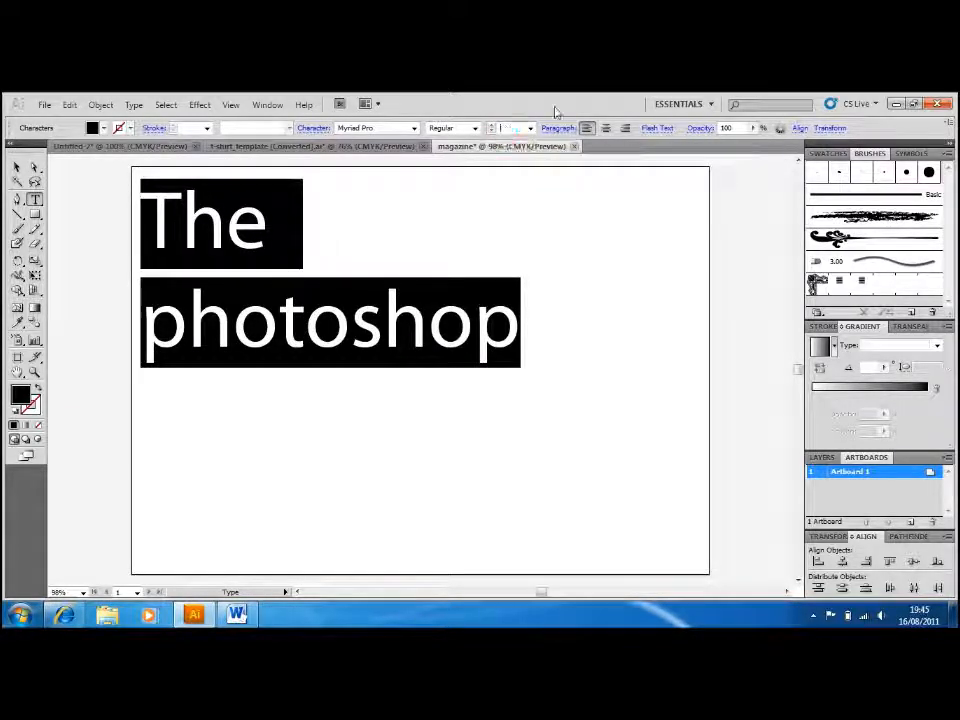
{"action": "key", "text": "Return"}
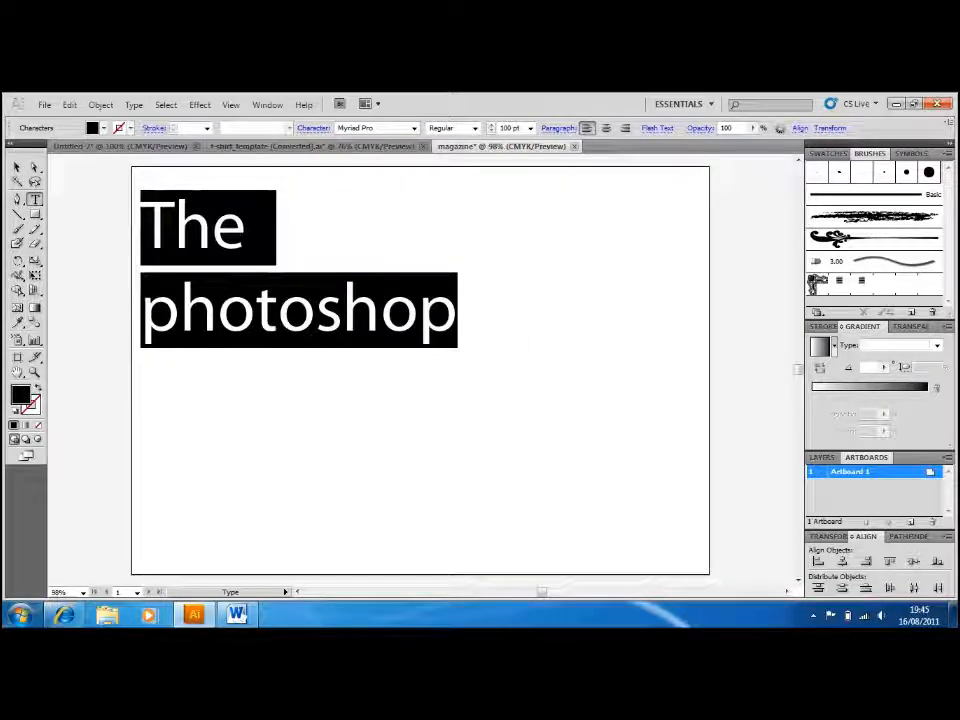
{"action": "left_click", "coordinate": [511, 128]}
{"action": "key", "text": "BackSpace"}
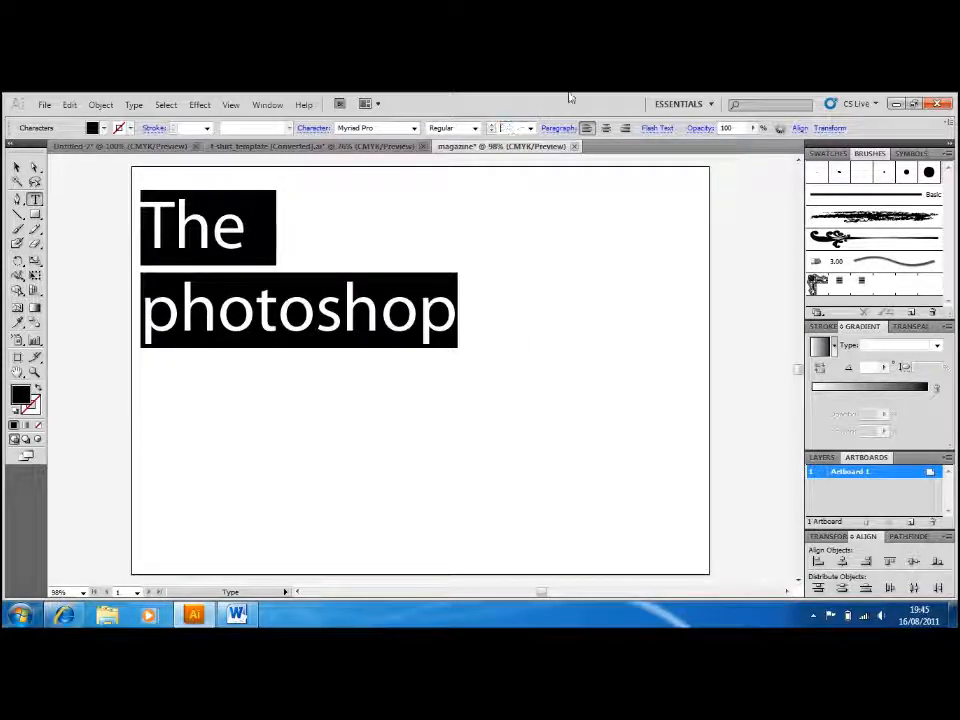
{"action": "type", "text": "85"}
{"action": "key", "text": "Return"}
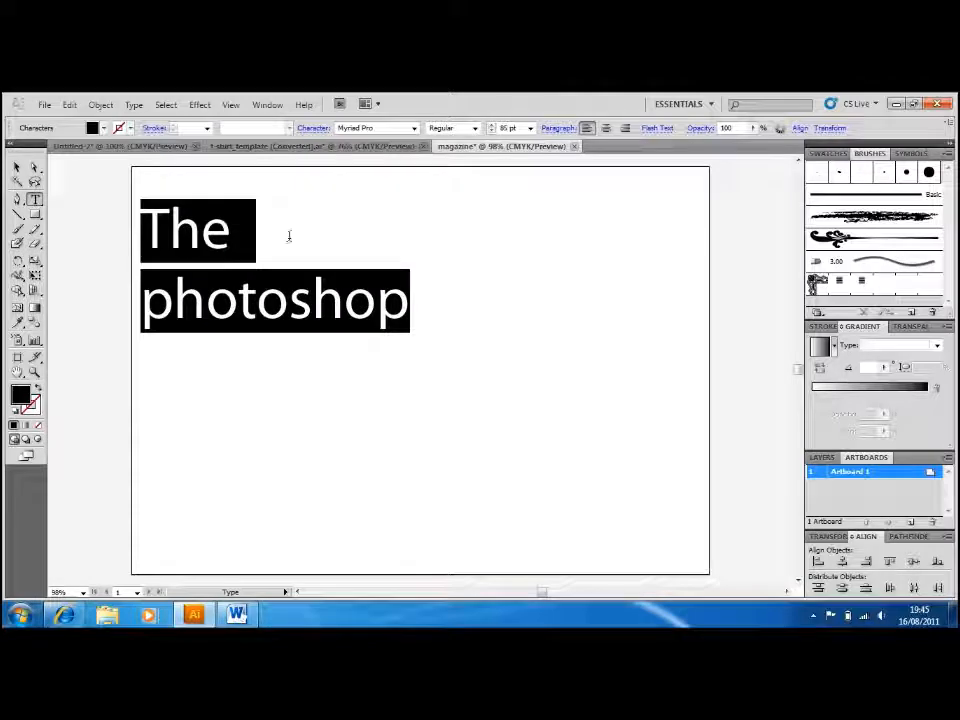
Move the title straight up close to the artboard's top edge and deselect it
{"action": "left_click", "coordinate": [17, 167]}
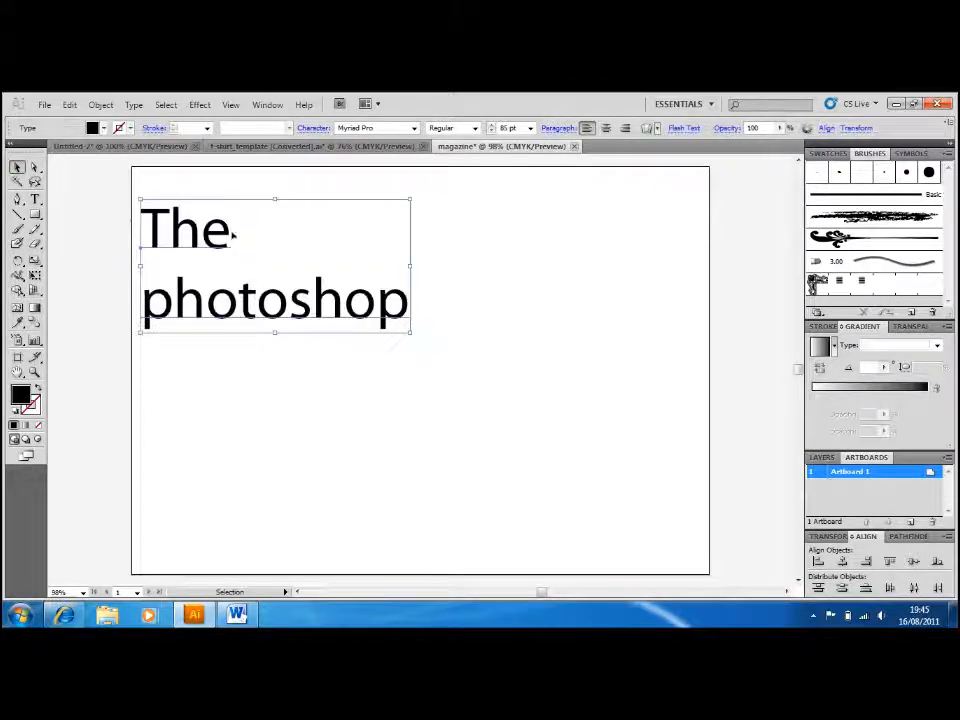
{"action": "left_click_drag", "start_coordinate": [225, 233], "coordinate": [230, 205]}
{"action": "left_click", "coordinate": [444, 246]}
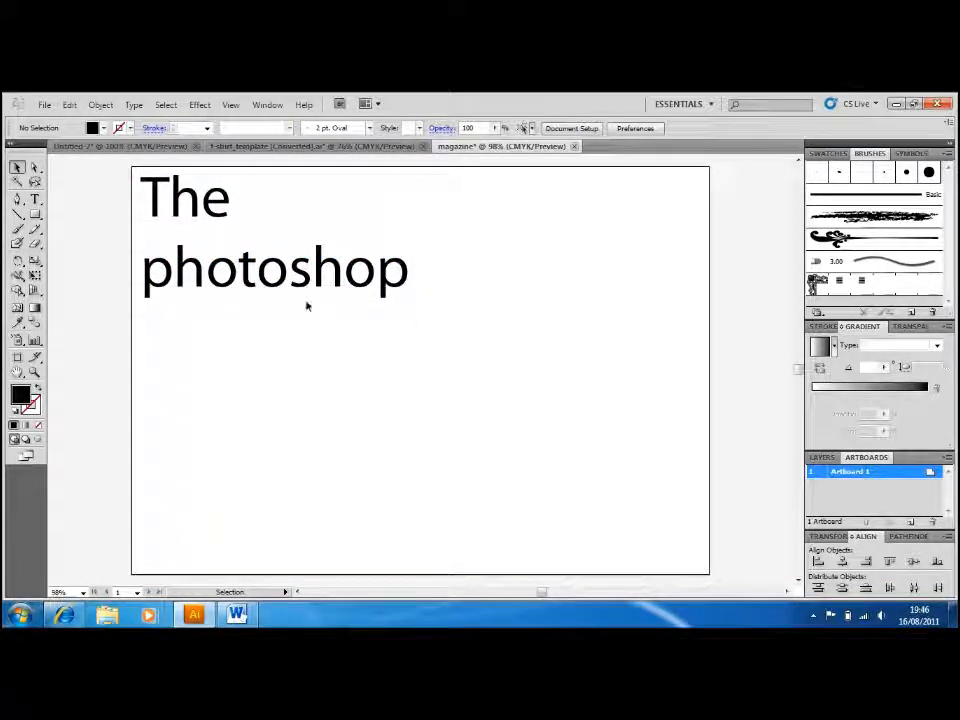
Draw a long, thin rectangle just below the title, from the artboard's left edge across most of its width
{"action": "left_click", "coordinate": [18, 213]}
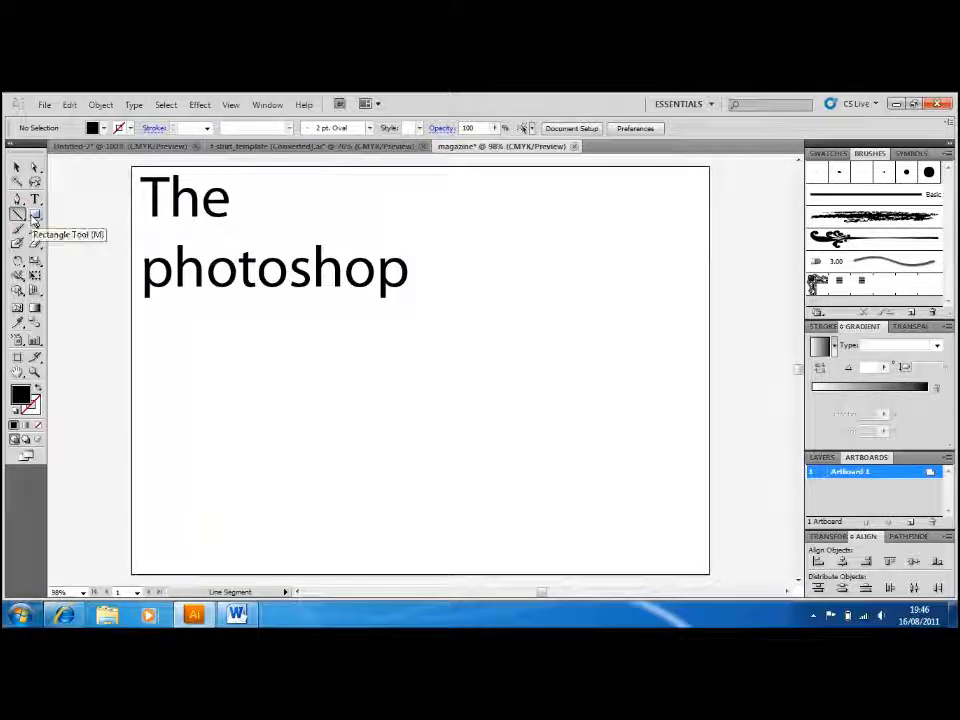
{"action": "left_click", "coordinate": [34, 218]}
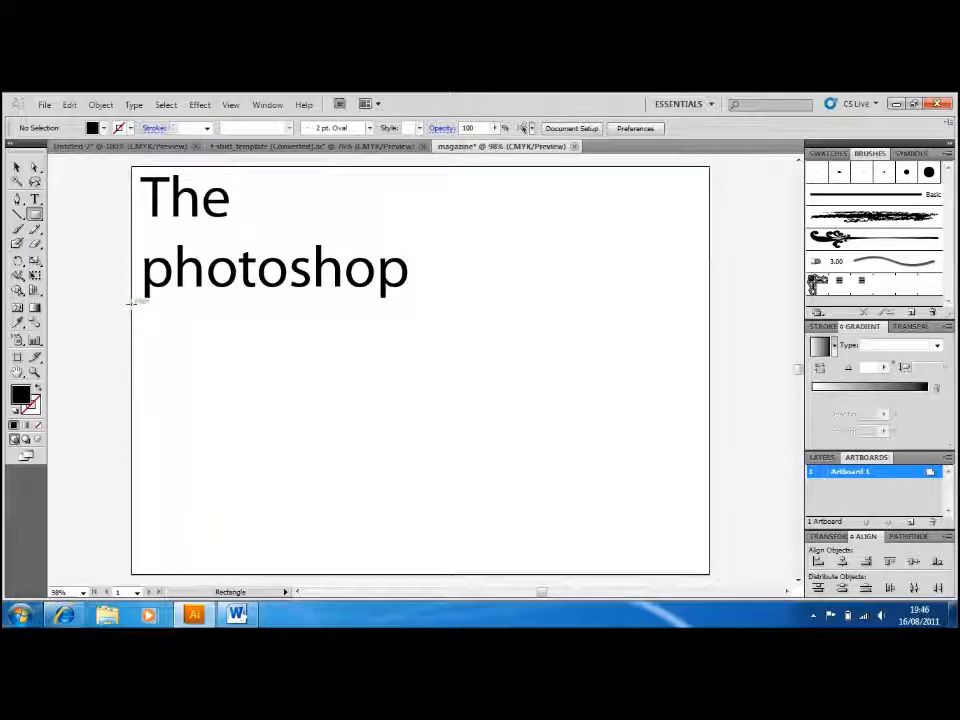
{"action": "left_click_drag", "start_coordinate": [131, 303], "coordinate": [642, 311]}
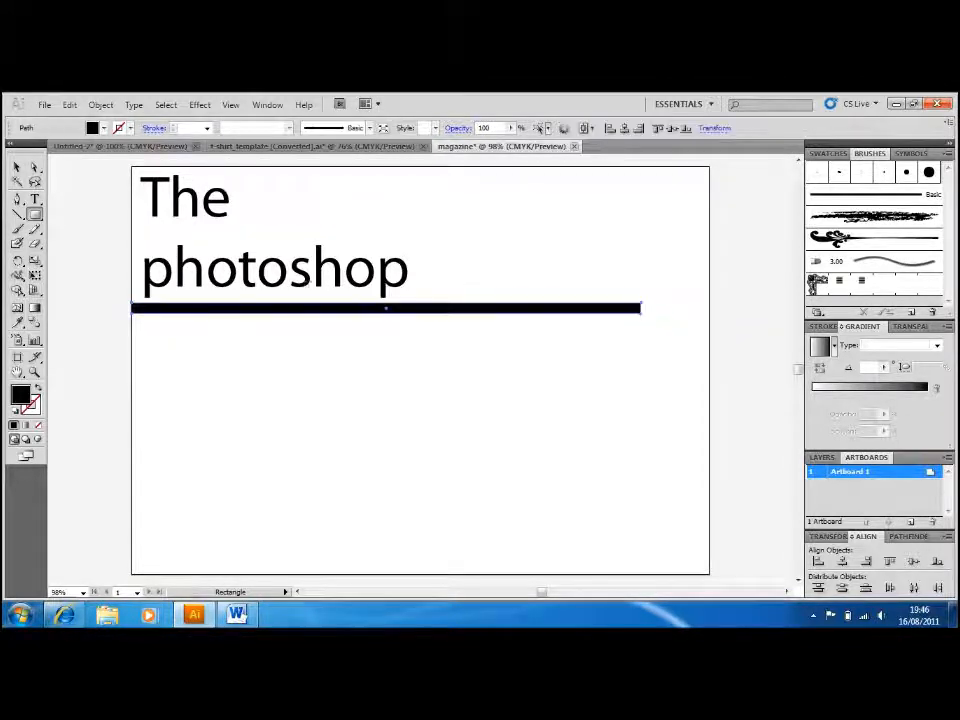
Fill the bar below the title with light orange, keeping it directly beneath the title at the artboard's left edge
{"action": "left_click", "coordinate": [103, 128]}
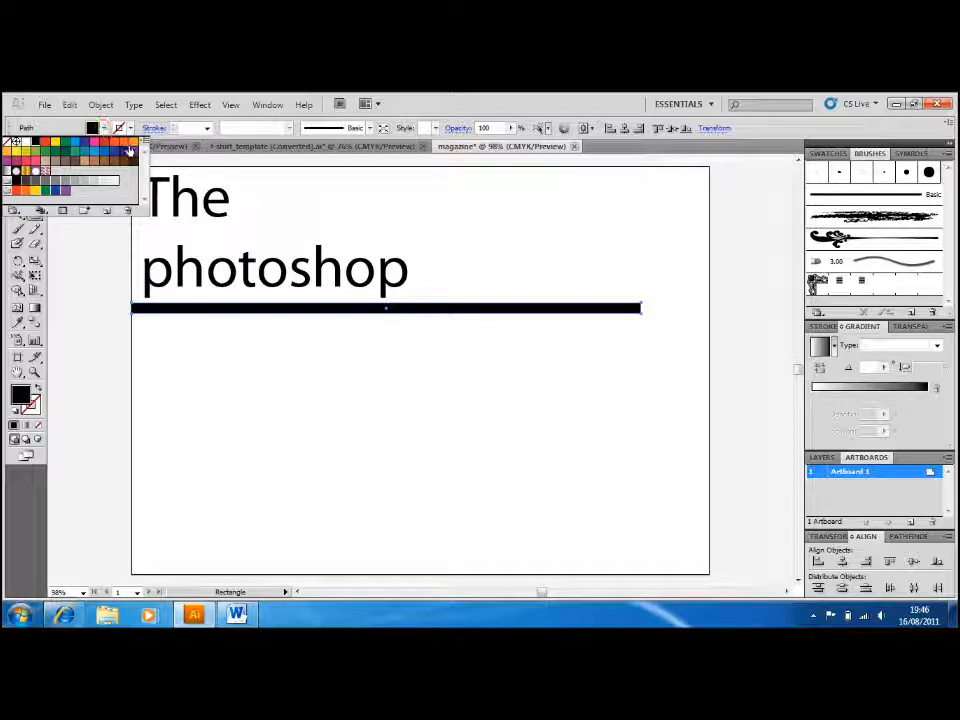
{"action": "left_click", "coordinate": [133, 142]}
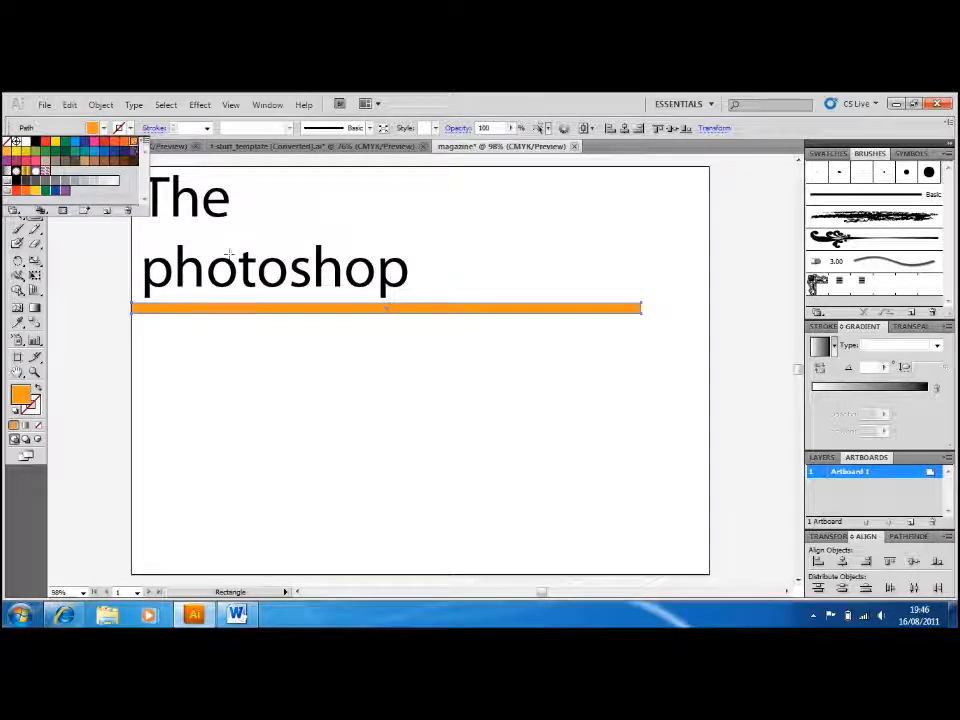
{"action": "left_click", "coordinate": [73, 257]}
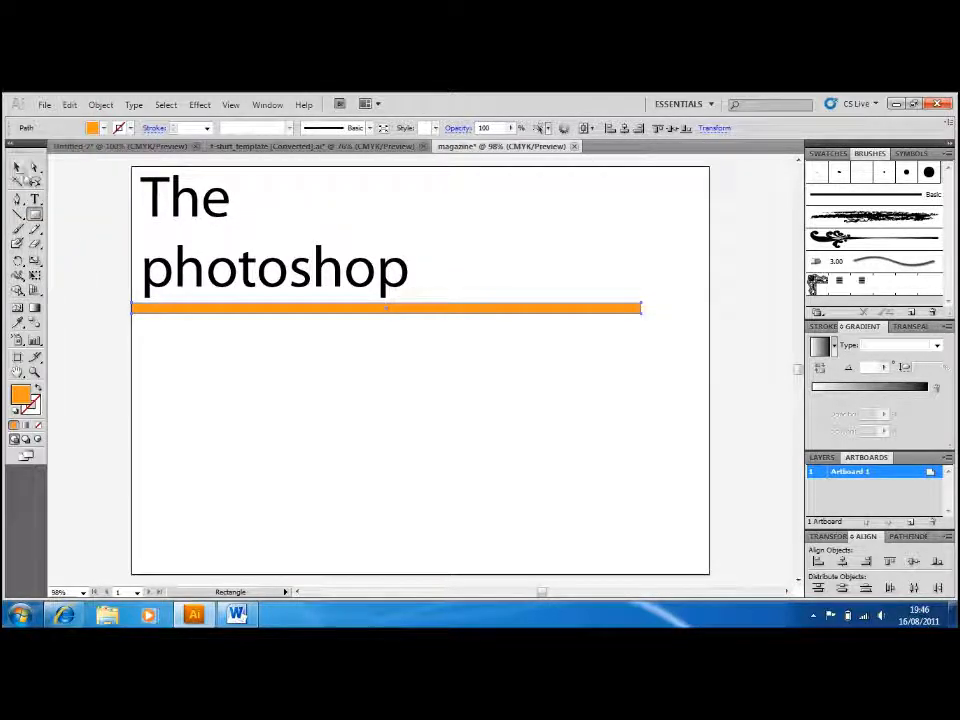
{"action": "left_click", "coordinate": [17, 167]}
{"action": "left_click_drag", "start_coordinate": [387, 309], "coordinate": [386, 310]}
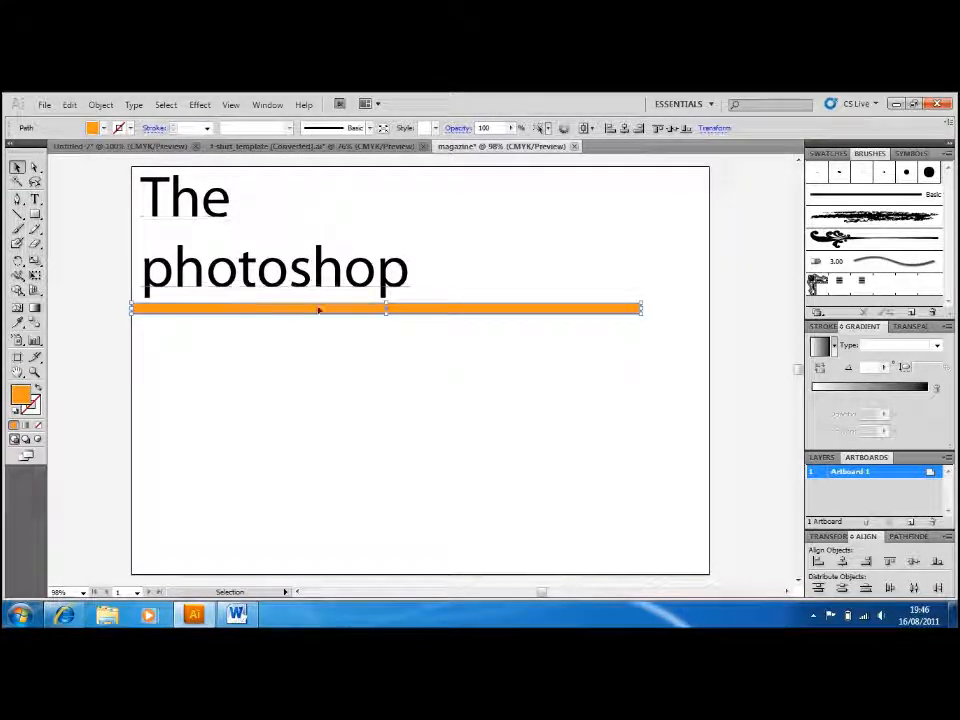
Look at the title lettering on the finished cover in the Untitled-2 document, returning to the magazine document
{"action": "left_click_drag", "start_coordinate": [386, 311], "coordinate": [386, 312]}
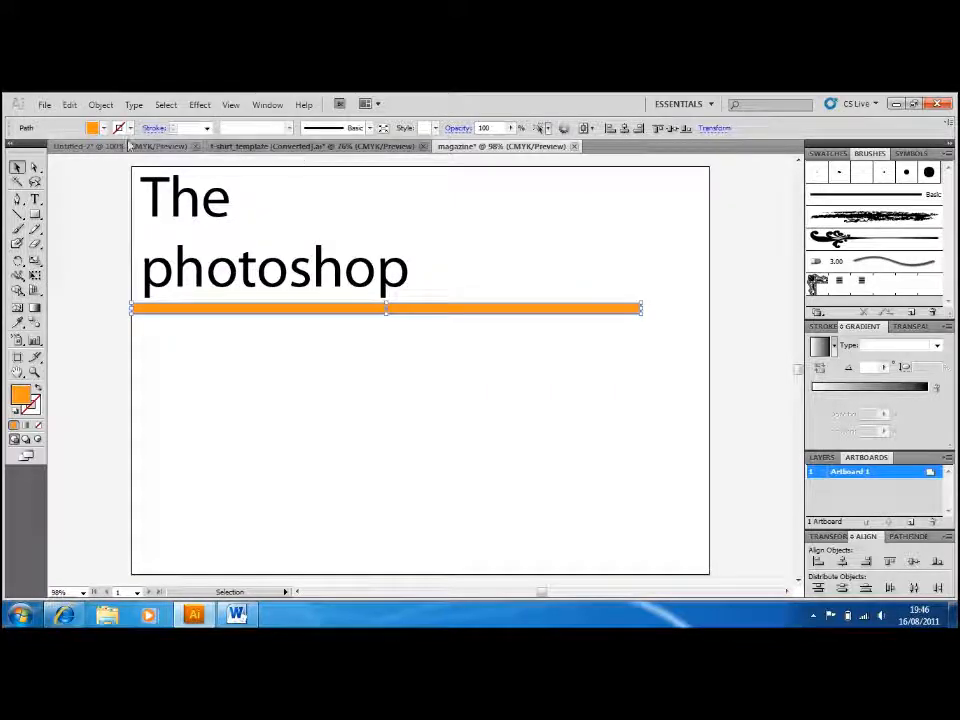
{"action": "left_click", "coordinate": [160, 146]}
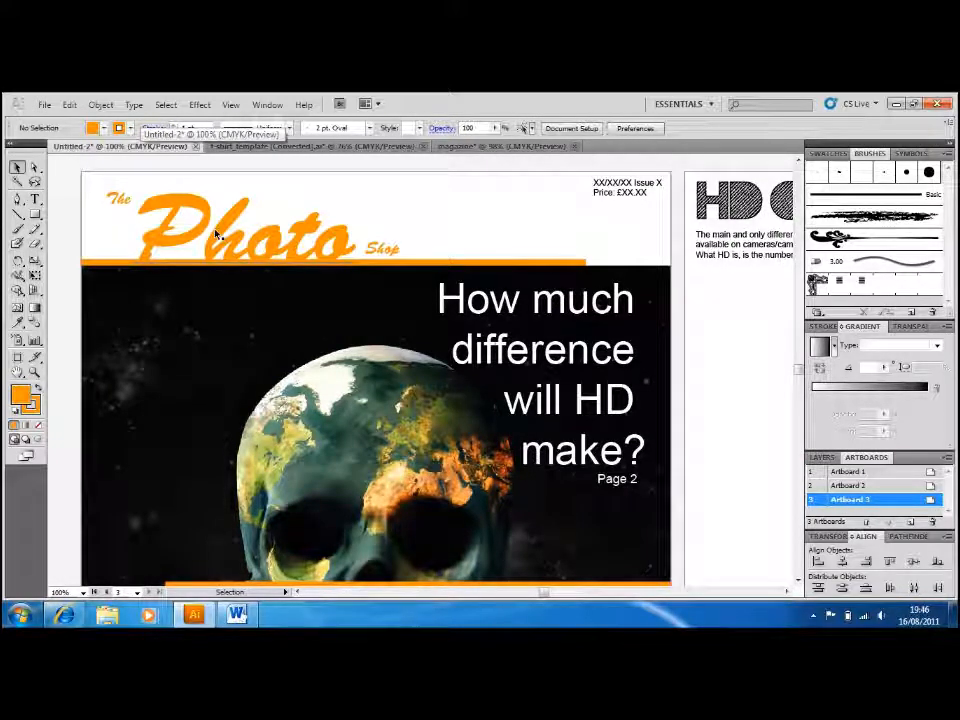
{"action": "left_click", "coordinate": [481, 148]}
Apply the Tekton Pro font in Bold to the whole two-line title
{"action": "double_click", "coordinate": [323, 275]}
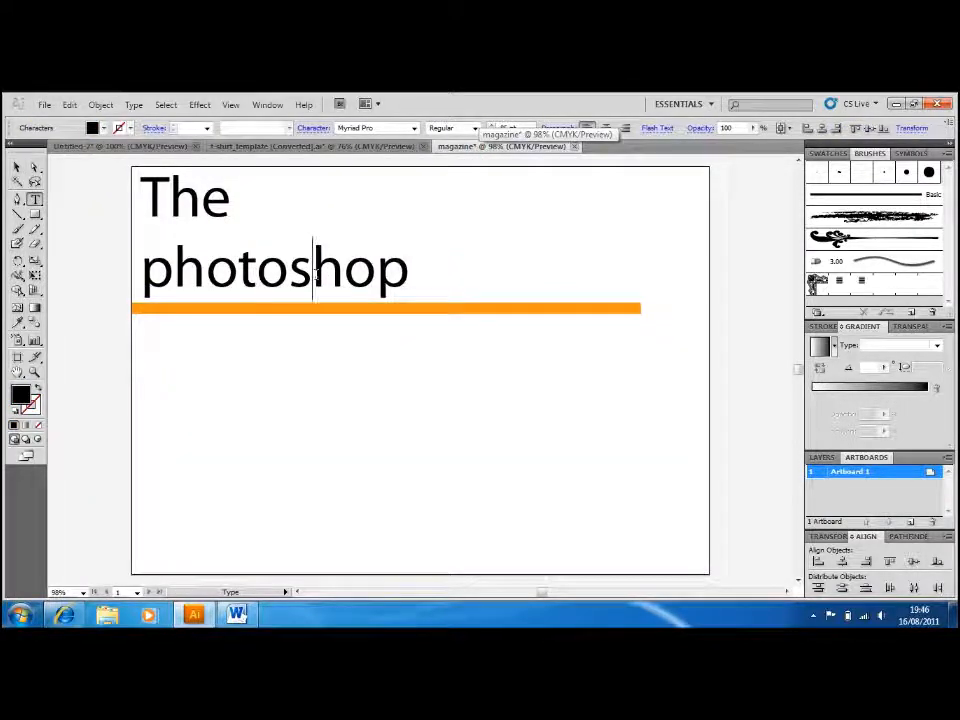
{"action": "key", "text": "ctrl+a"}
{"action": "left_click", "coordinate": [377, 128]}
{"action": "type", "text": "T"}
{"action": "key", "text": "Return"}
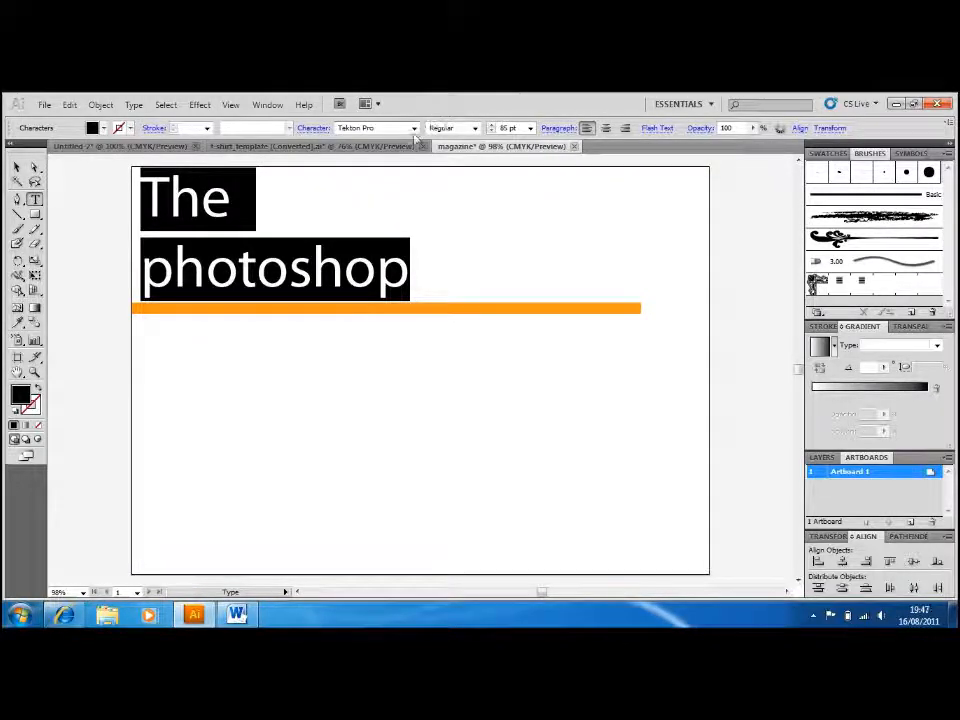
{"action": "left_click", "coordinate": [414, 128]}
{"action": "mouse_move", "coordinate": [454, 196]}
{"action": "left_mouse_down"}
{"action": "mouse_move", "coordinate": [452, 210]}
{"action": "mouse_move", "coordinate": [452, 200]}
{"action": "left_mouse_up"}
{"action": "key", "text": "Escape"}
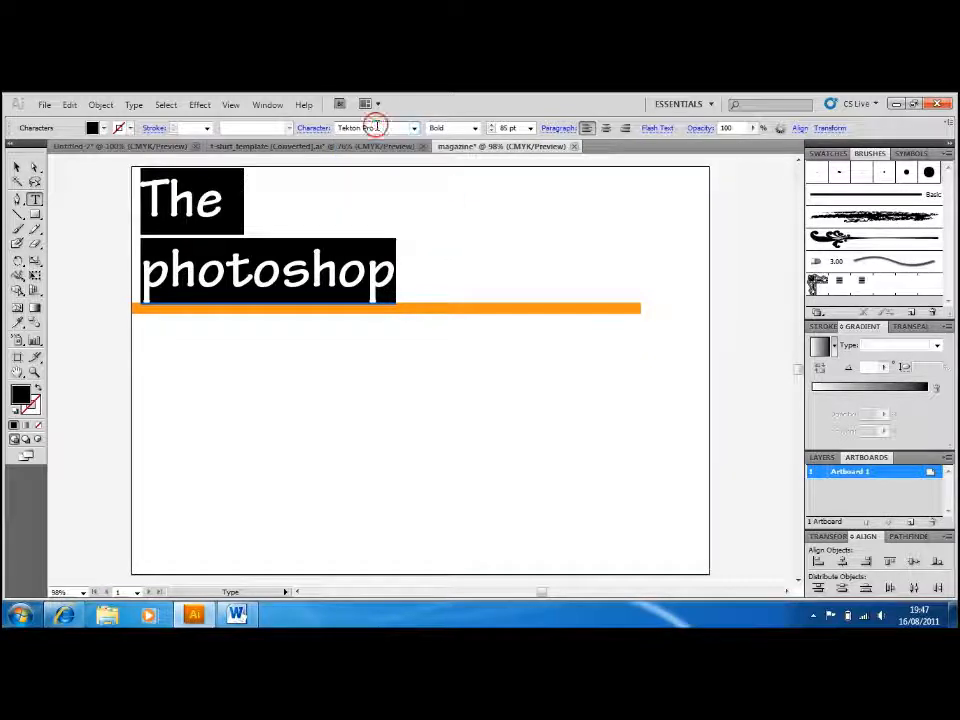
Change the font of the whole two-line title to Brush Script Std Medium
{"action": "type", "text": "bru"}
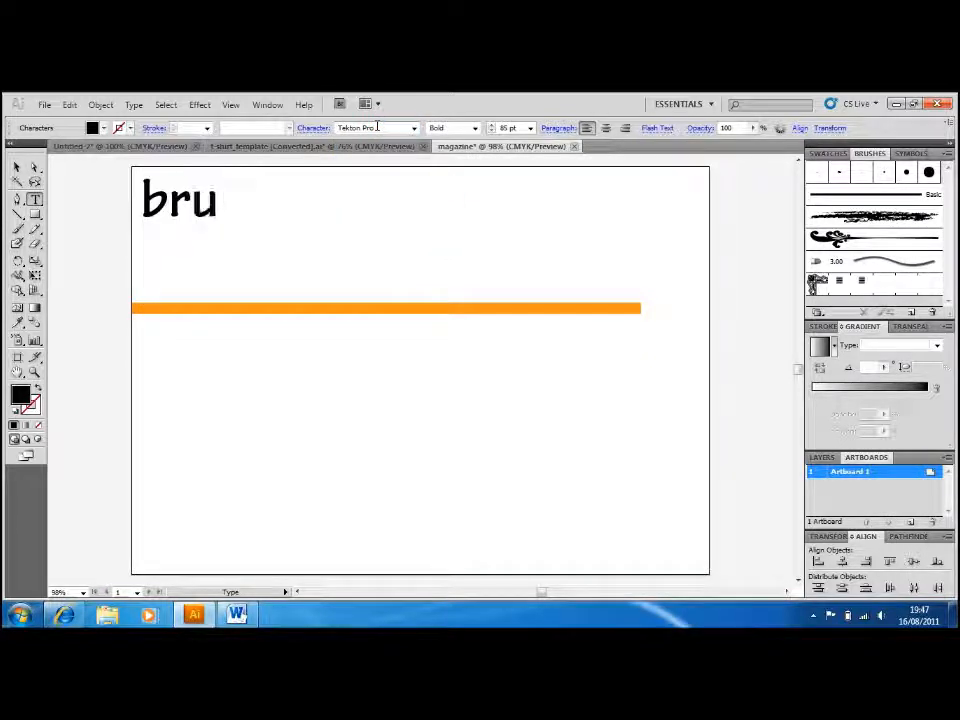
{"action": "key", "text": "ctrl+z"}
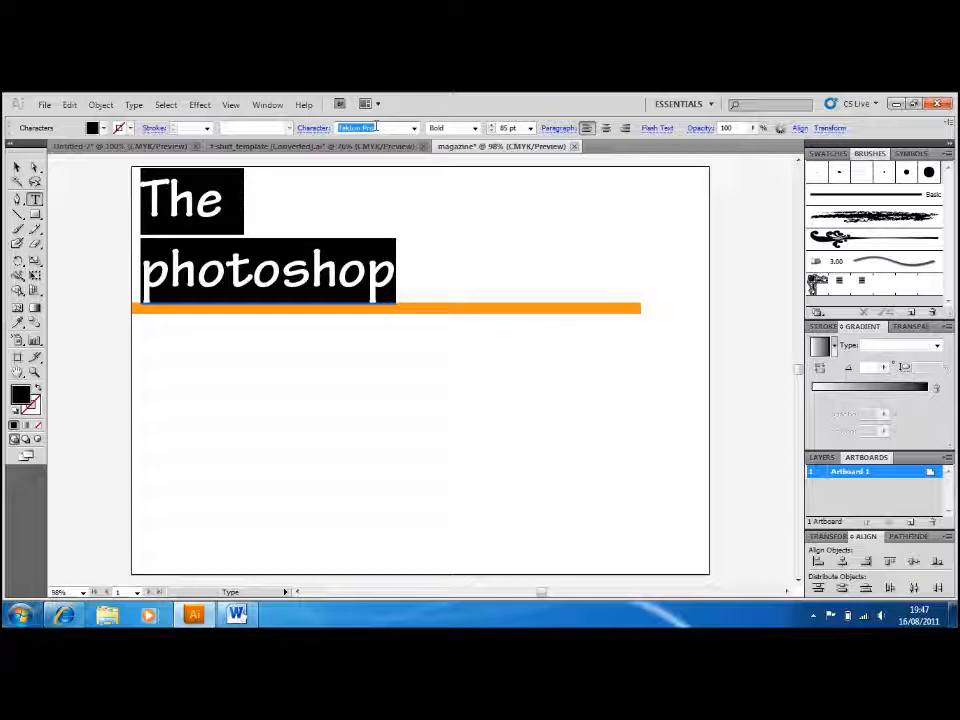
{"action": "type", "text": "bru"}
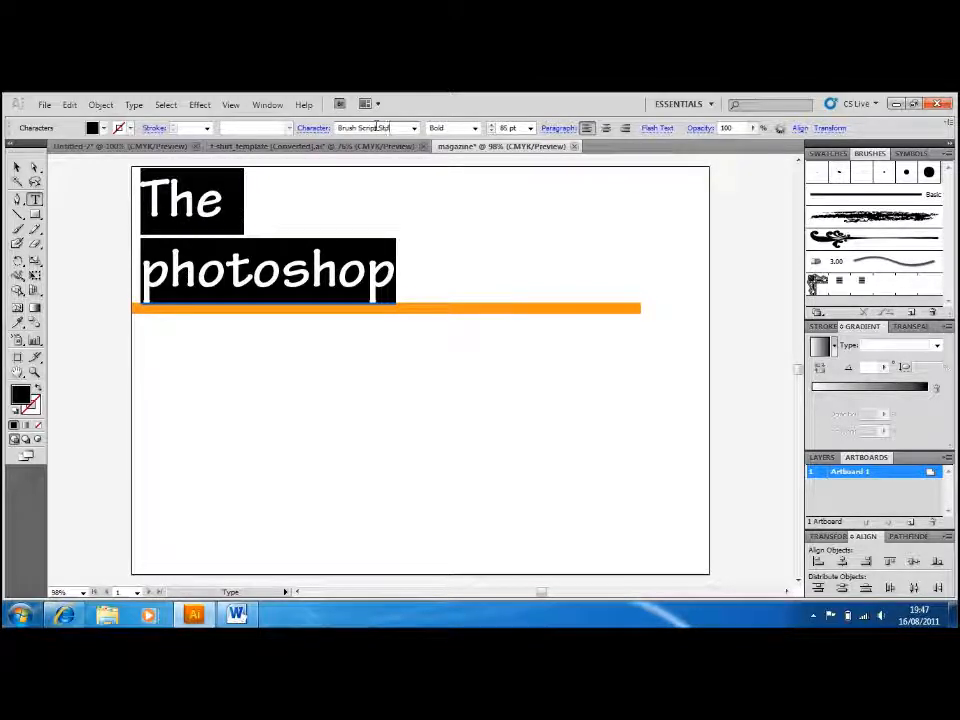
{"action": "left_click", "coordinate": [414, 128]}
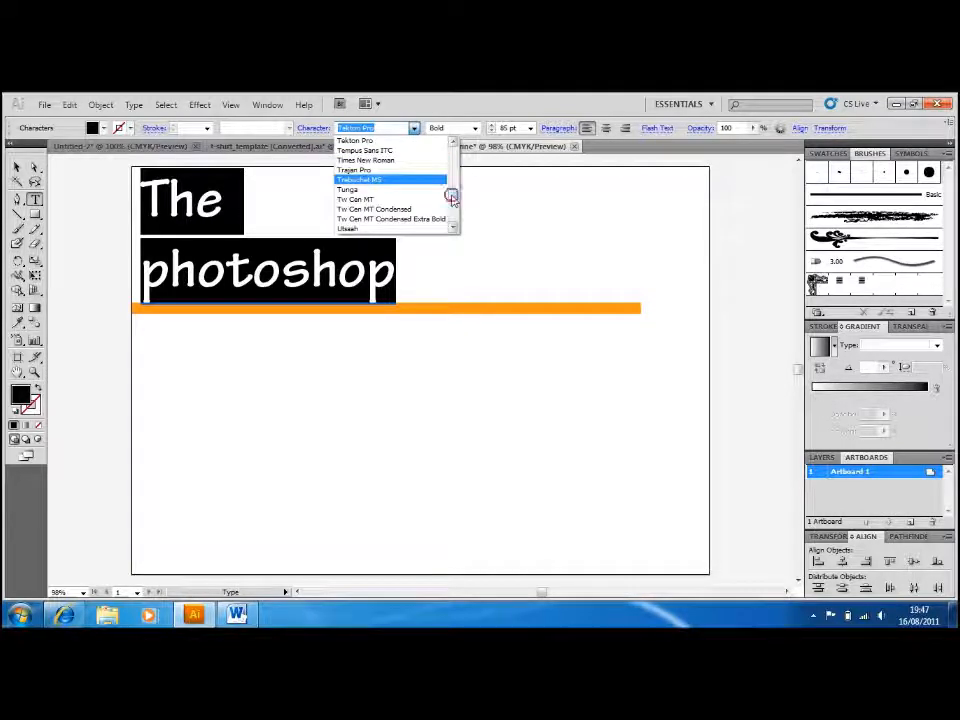
{"action": "scroll", "coordinate": [452, 197], "scroll_direction": "up", "scroll_amount": 5}
{"action": "mouse_move", "coordinate": [452, 197]}
{"action": "left_mouse_down"}
{"action": "mouse_move", "coordinate": [450, 165]}
{"action": "mouse_move", "coordinate": [453, 182]}
{"action": "left_mouse_up"}
{"action": "scroll", "coordinate": [453, 161], "scroll_direction": "down", "scroll_amount": 2}
{"action": "scroll", "coordinate": [453, 161], "scroll_direction": "up", "scroll_amount": 2}
{"action": "scroll", "coordinate": [453, 161], "scroll_direction": "up", "scroll_amount": 2}
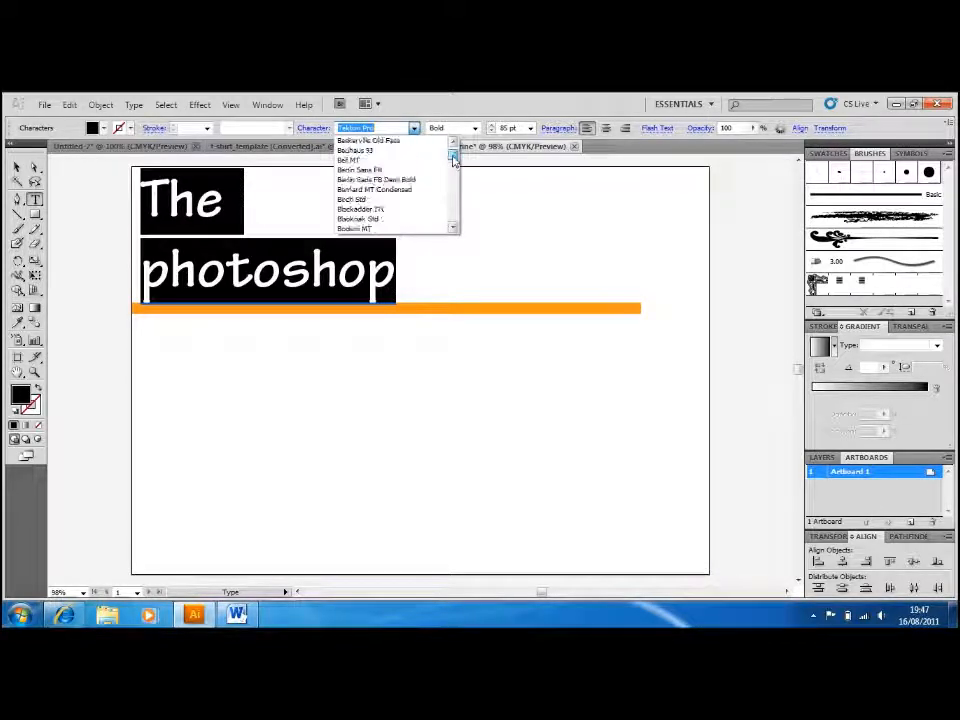
{"action": "scroll", "coordinate": [453, 161], "scroll_direction": "up", "scroll_amount": 2}
{"action": "scroll", "coordinate": [453, 161], "scroll_direction": "down", "scroll_amount": 3}
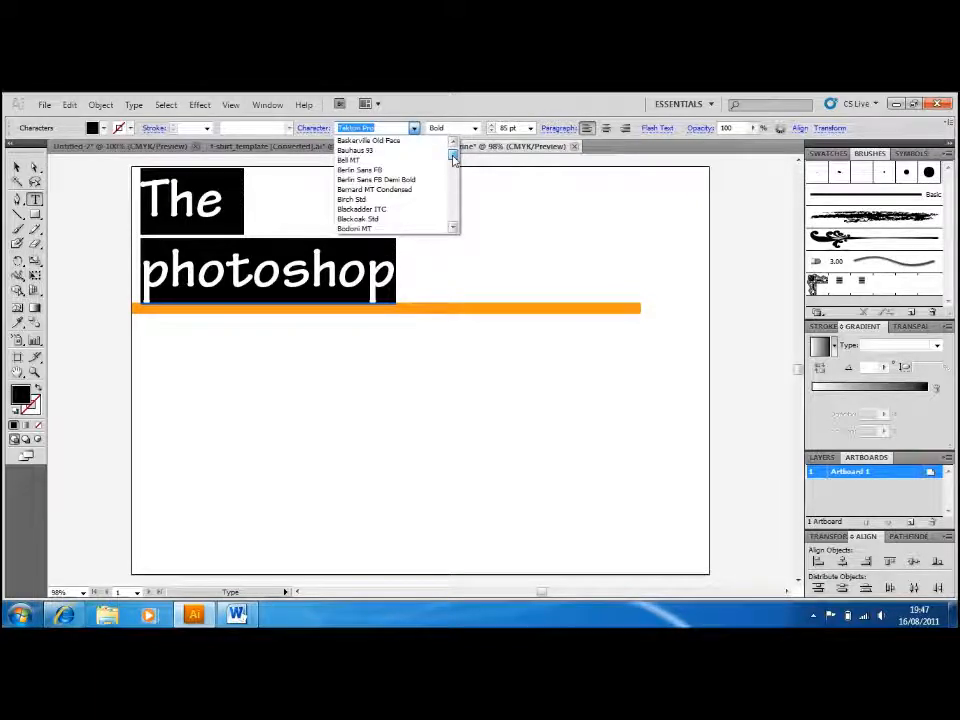
{"action": "scroll", "coordinate": [453, 161], "scroll_direction": "down", "scroll_amount": 3}
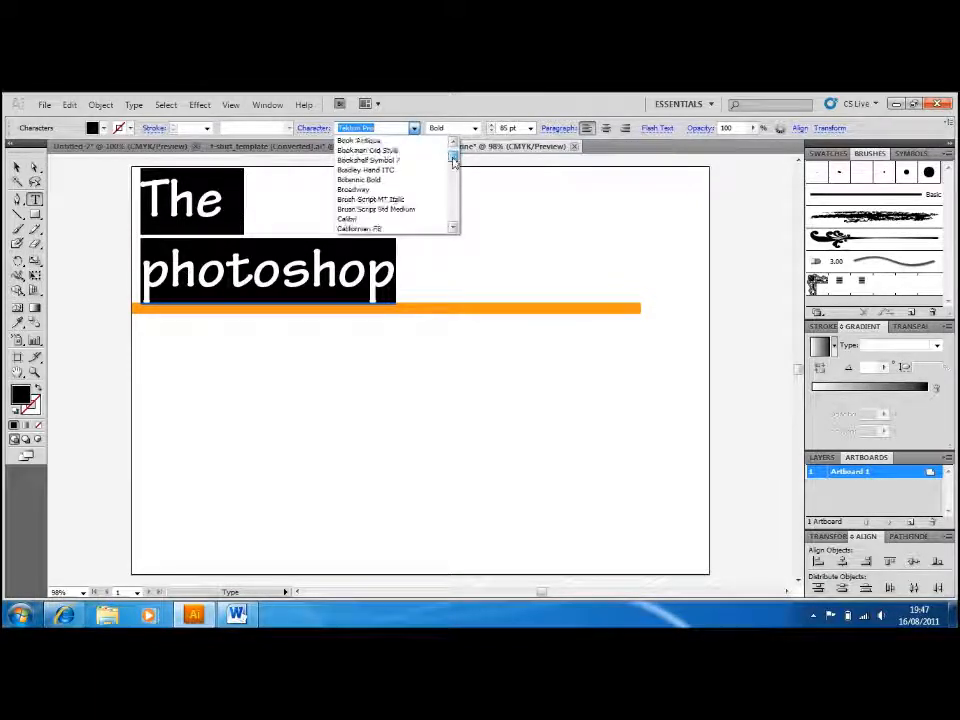
{"action": "left_click", "coordinate": [426, 209]}
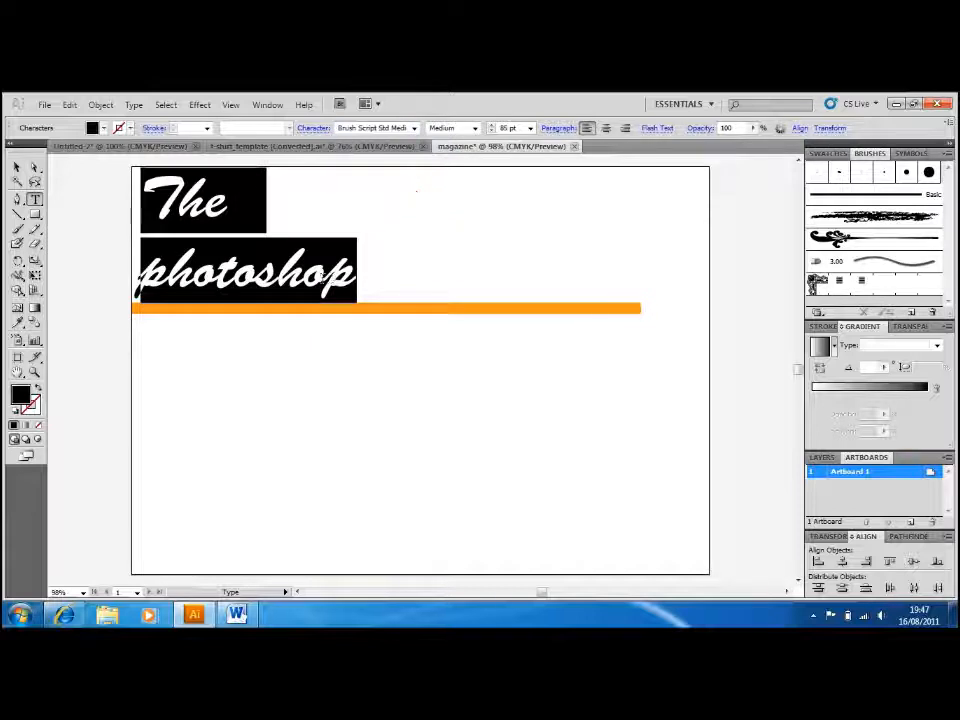
Fill both lines of the title with the same light orange as the bar
{"action": "left_click", "coordinate": [325, 272]}
{"action": "left_click_drag", "start_coordinate": [137, 270], "coordinate": [384, 271]}
{"action": "key", "text": "ctrl+a"}
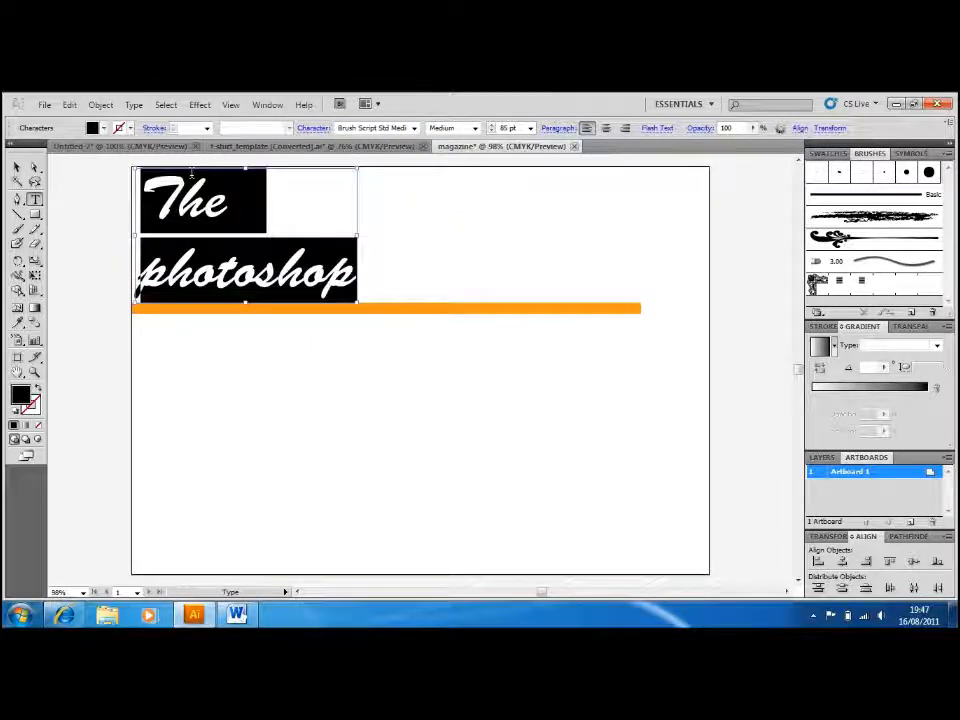
{"action": "left_click", "coordinate": [104, 128]}
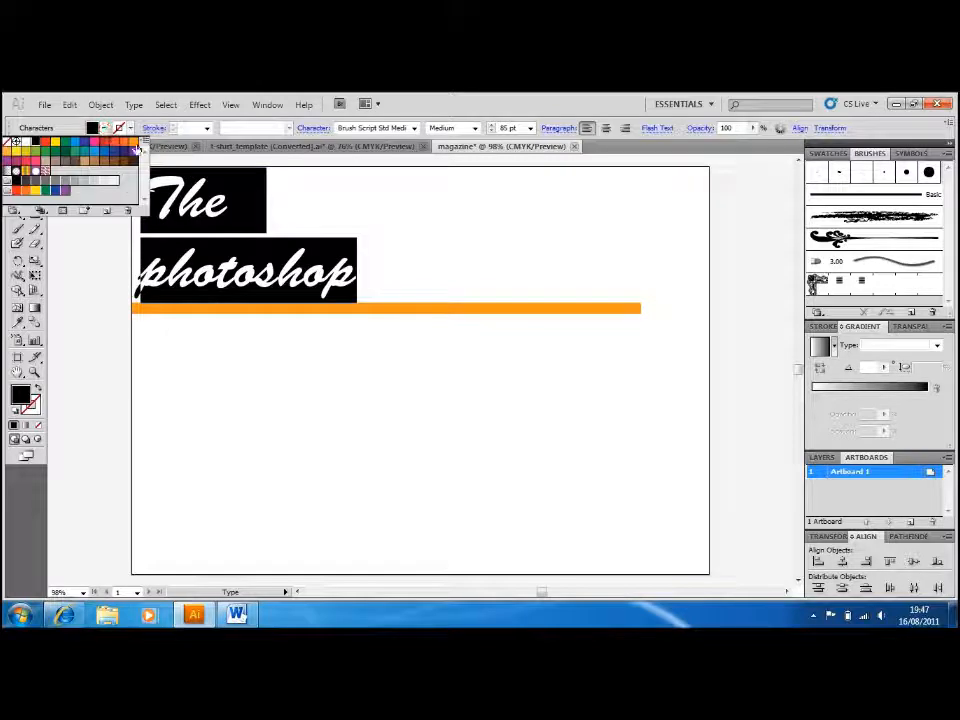
{"action": "left_click", "coordinate": [133, 142]}
{"action": "left_click", "coordinate": [219, 355]}
Set the font size of the title's second line, "photoshop", to 140 pt
{"action": "left_click", "coordinate": [220, 288]}
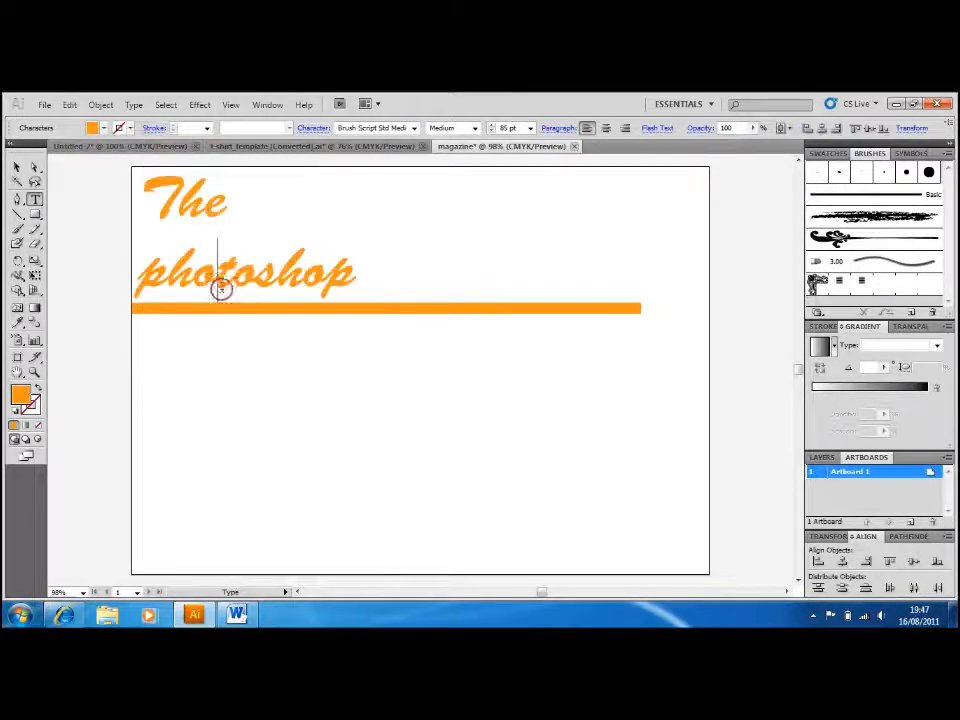
{"action": "double_click", "coordinate": [167, 279]}
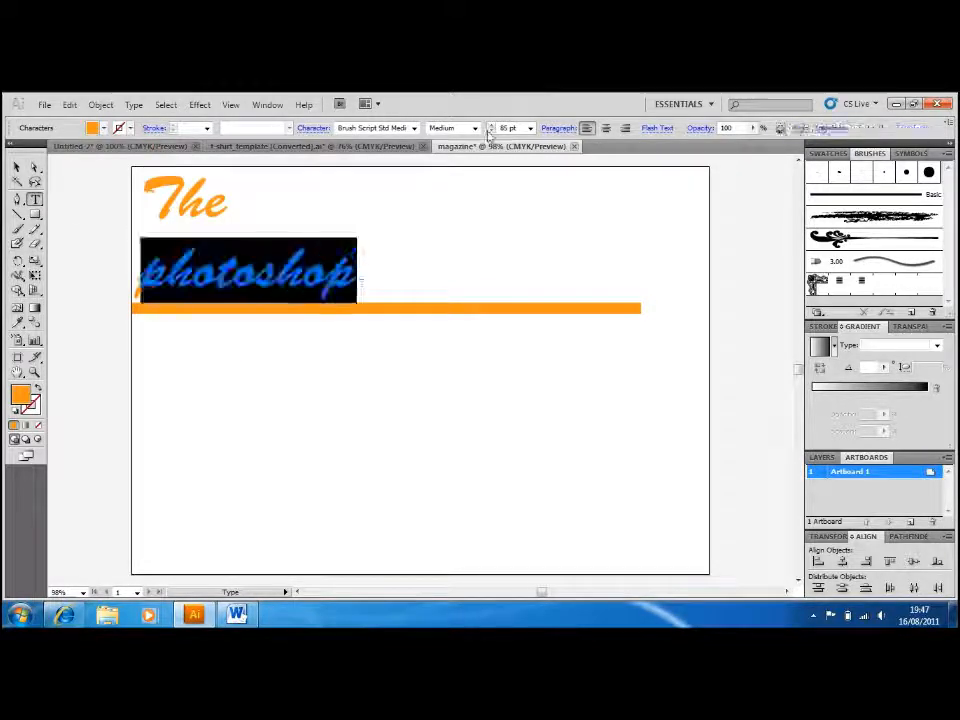
{"action": "left_click", "coordinate": [530, 128]}
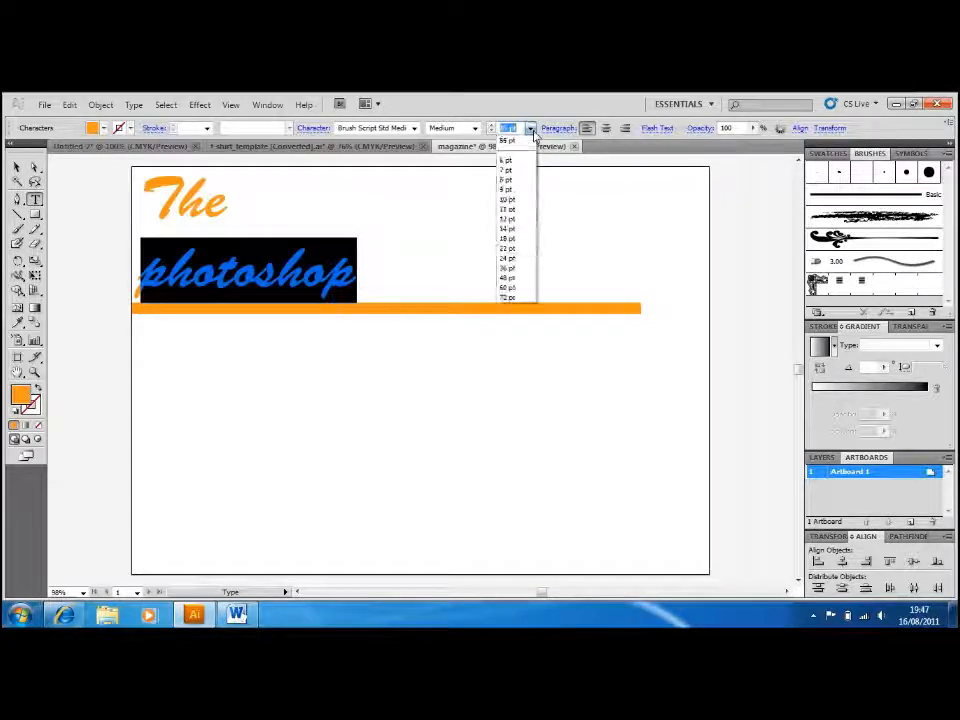
{"action": "type", "text": "14"}
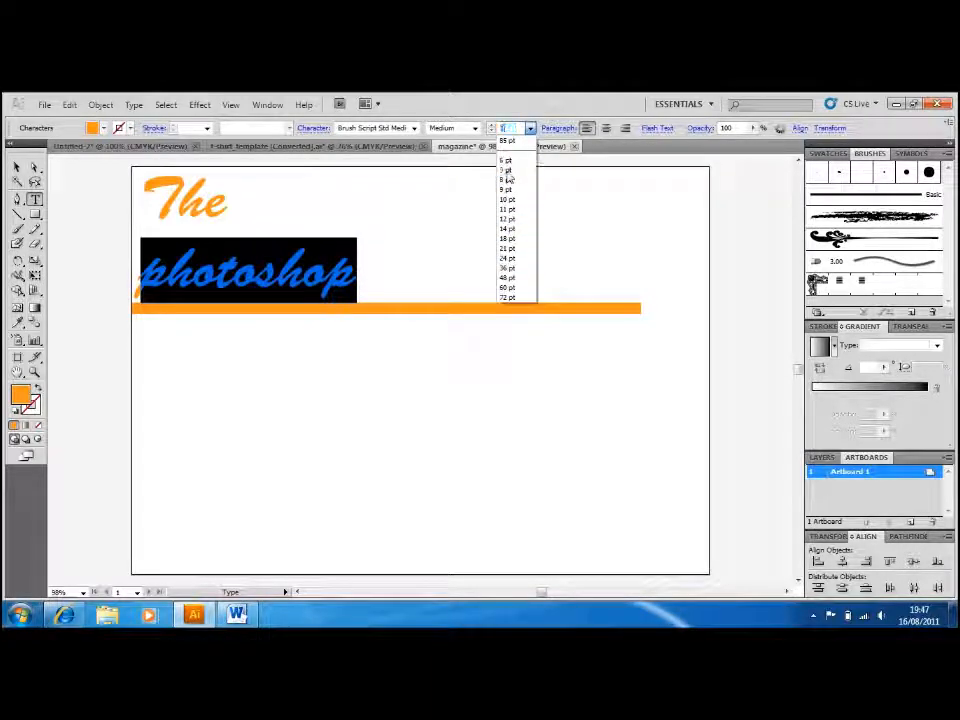
{"action": "type", "text": "0"}
{"action": "key", "text": "Return"}
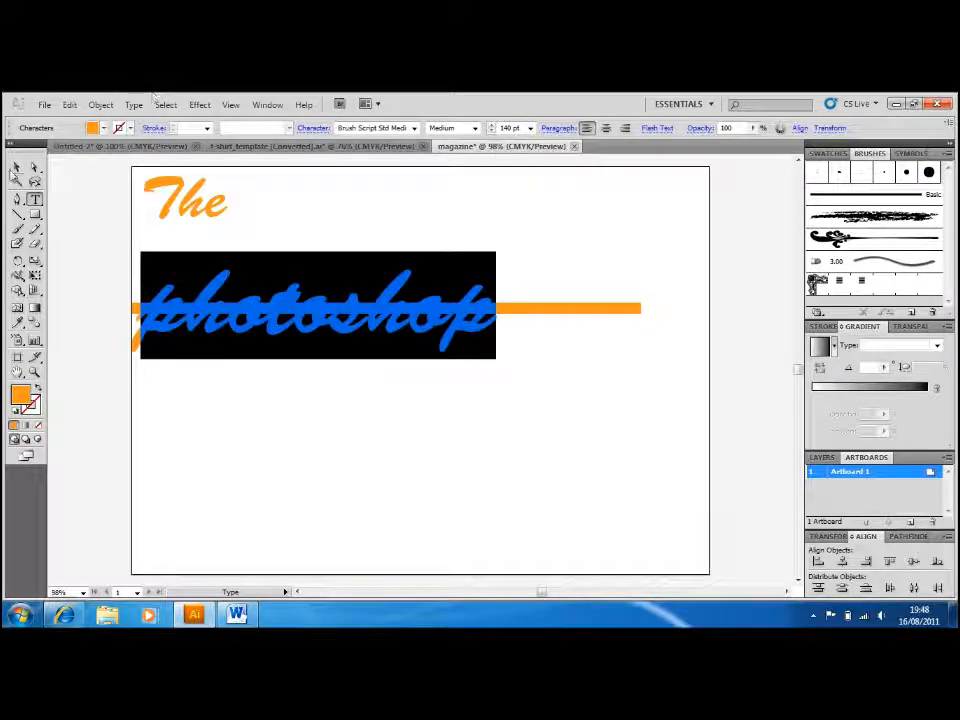
Move the title below the orange bar and delete the word "The" with its line break, keeping only "photoshop"
{"action": "left_click", "coordinate": [16, 168]}
{"action": "left_click_drag", "start_coordinate": [214, 298], "coordinate": [353, 455]}
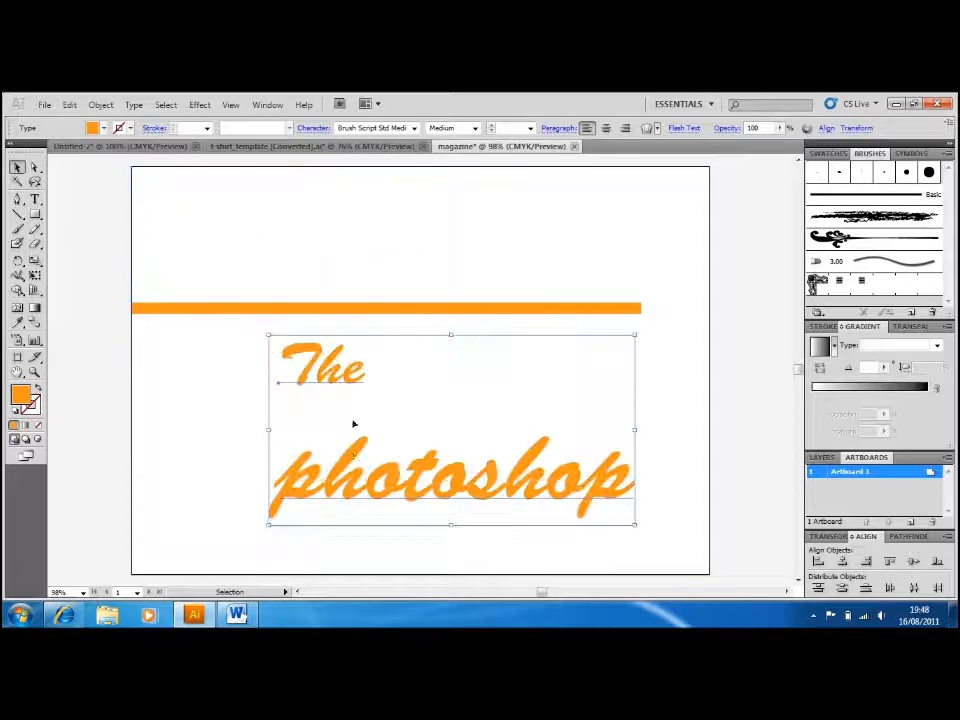
{"action": "double_click", "coordinate": [355, 374]}
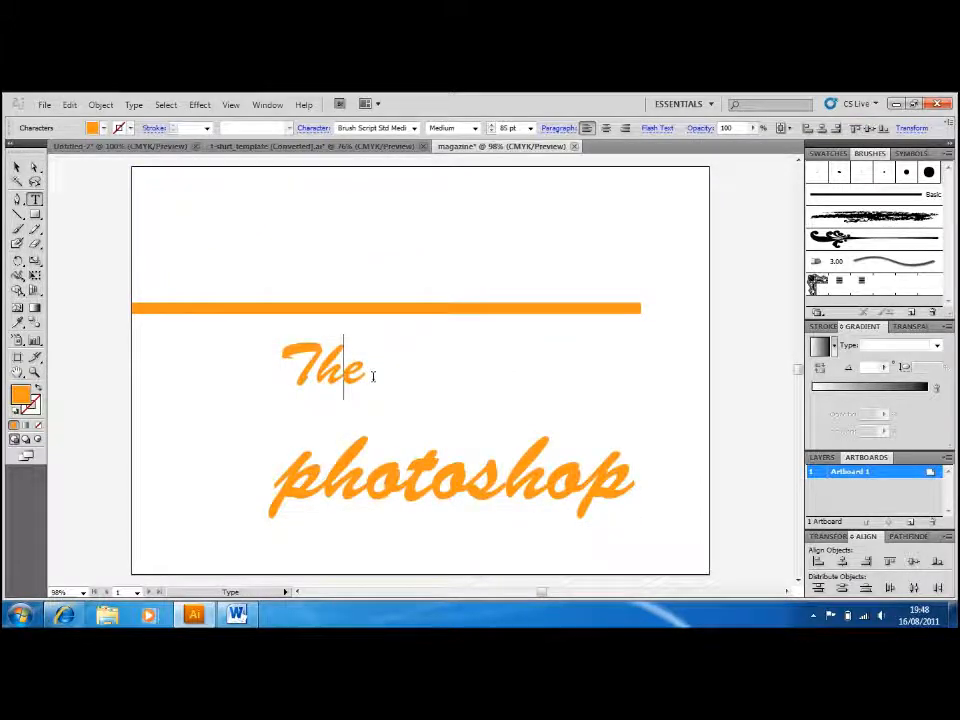
{"action": "double_click", "coordinate": [372, 376]}
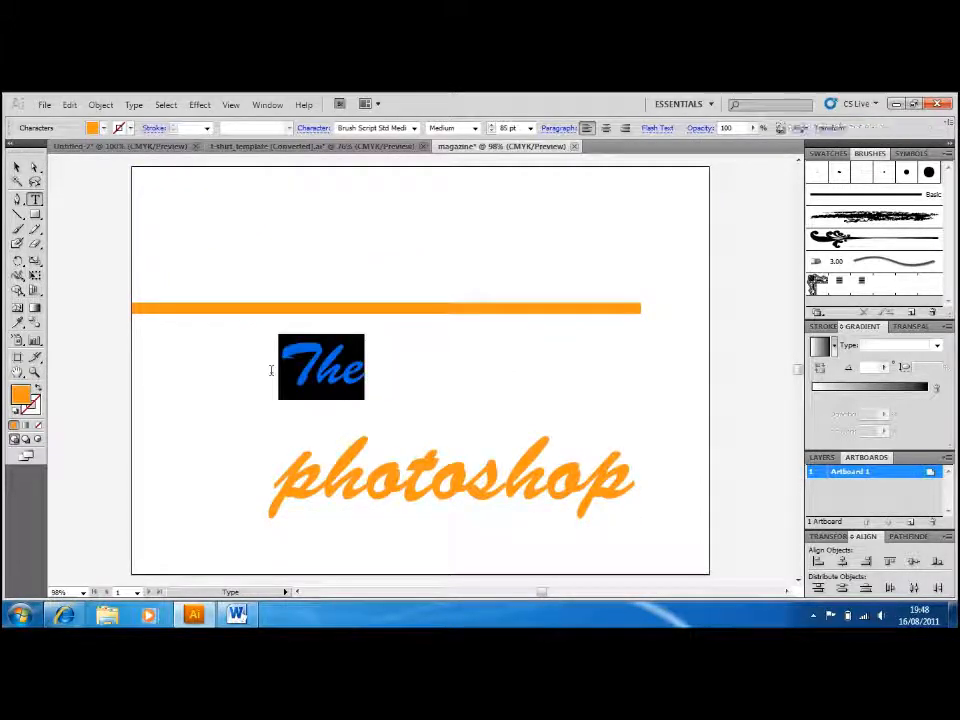
{"action": "key", "text": "BackSpace"}
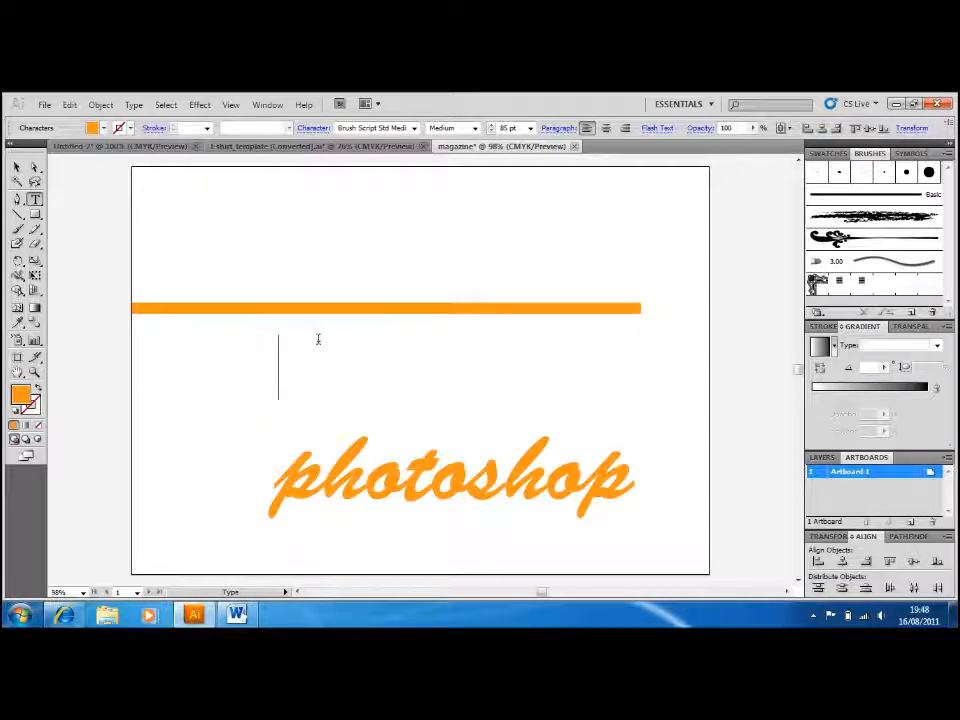
{"action": "left_click", "coordinate": [280, 470]}
{"action": "left_click", "coordinate": [279, 471]}
{"action": "key", "text": "BackSpace"}
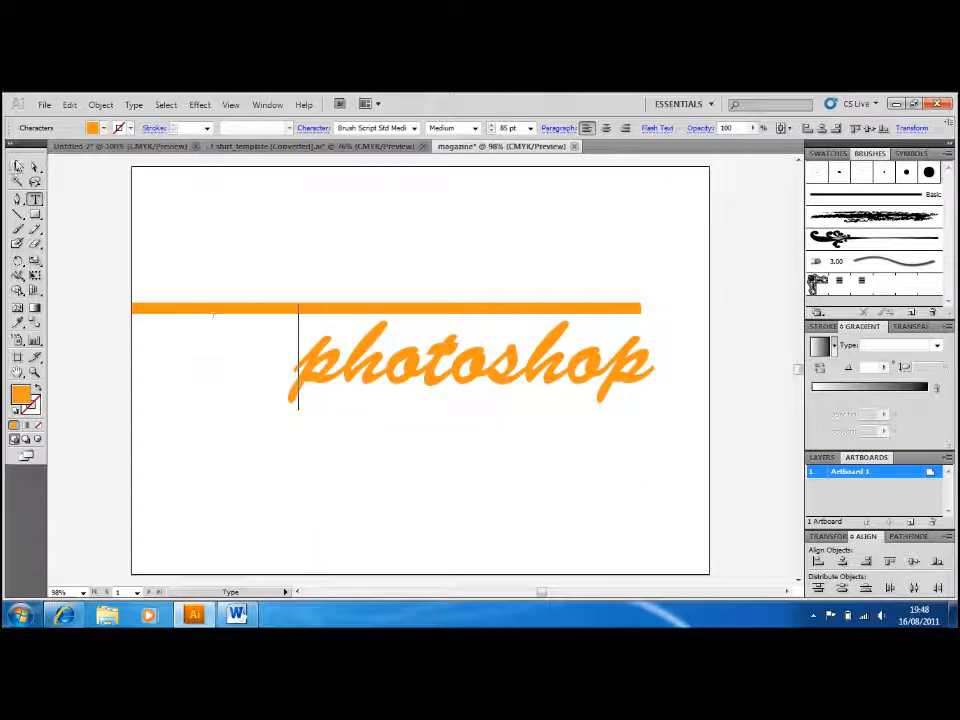
Move the "photoshop" text above the orange bar and raise the bar straight up until it crosses the letters' descenders just below the baseline
{"action": "left_click", "coordinate": [16, 167]}
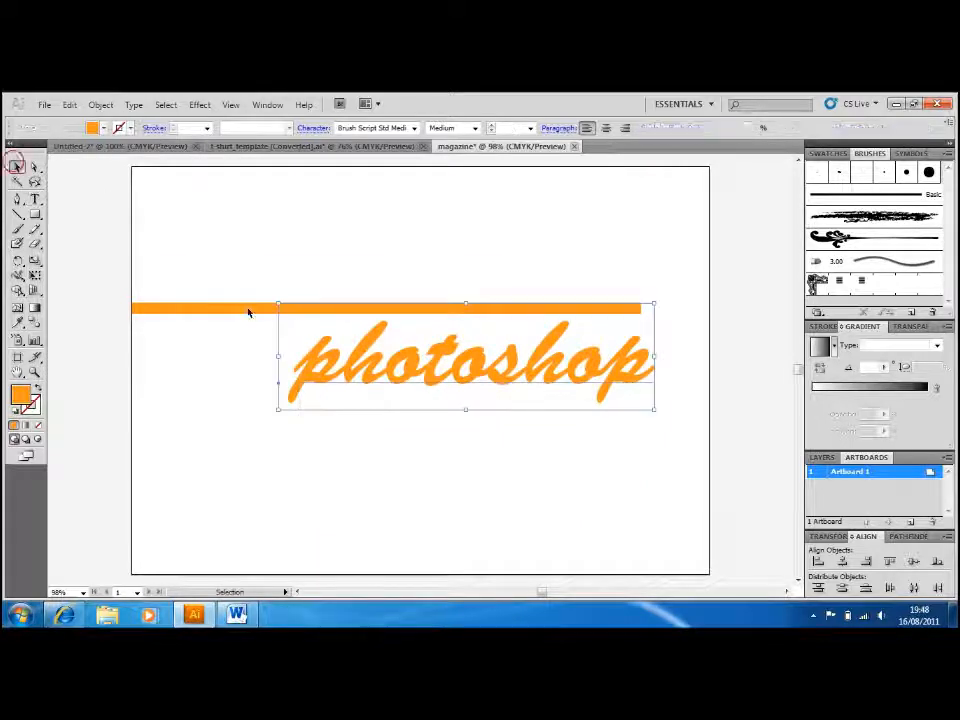
{"action": "left_click_drag", "start_coordinate": [466, 386], "coordinate": [355, 263]}
{"action": "left_click", "coordinate": [319, 312]}
{"action": "key", "text": "Up"}
{"action": "key", "text": "Up"}
{"action": "key", "text": "Up"}
{"action": "key", "text": "Up"}
{"action": "key", "text": "Up"}
{"action": "key", "text": "Up"}
{"action": "key", "text": "Up"}
{"action": "key", "text": "Up"}
{"action": "key", "text": "Up"}
{"action": "key", "text": "Up"}
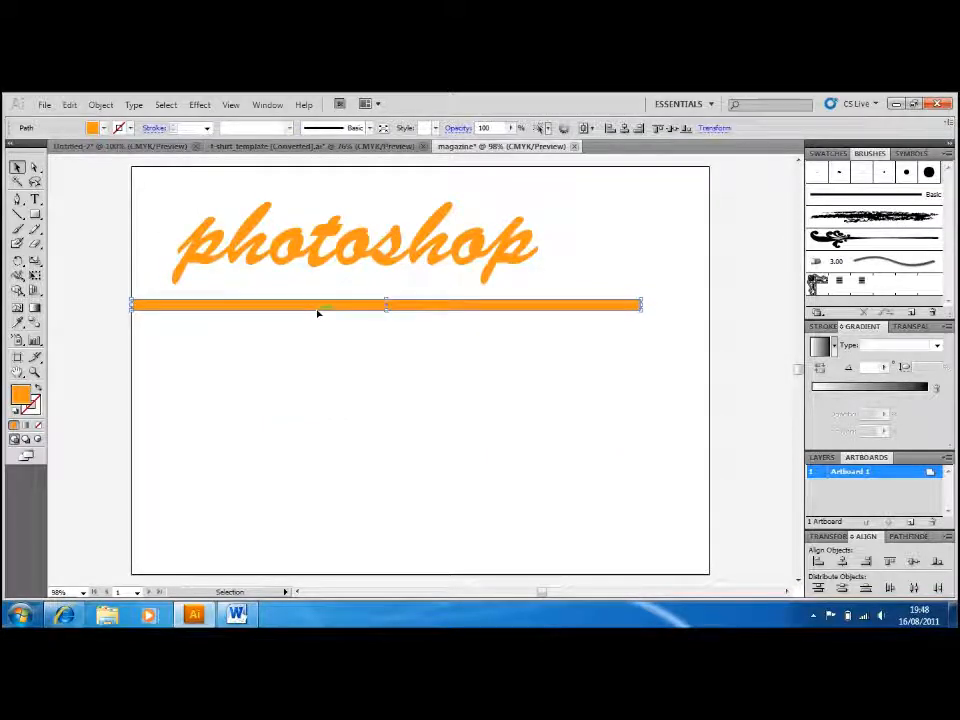
{"action": "key", "text": "Up"}
{"action": "key", "text": "Up"}
{"action": "key", "text": "Up"}
{"action": "key", "text": "Up"}
{"action": "key", "text": "Up"}
{"action": "key", "text": "Up"}
{"action": "key", "text": "Up"}
{"action": "key", "text": "Up"}
{"action": "key", "text": "Up"}
{"action": "key", "text": "Up"}
{"action": "key", "text": "Up"}
{"action": "key", "text": "Up"}
{"action": "key", "text": "Up"}
{"action": "key", "text": "Up"}
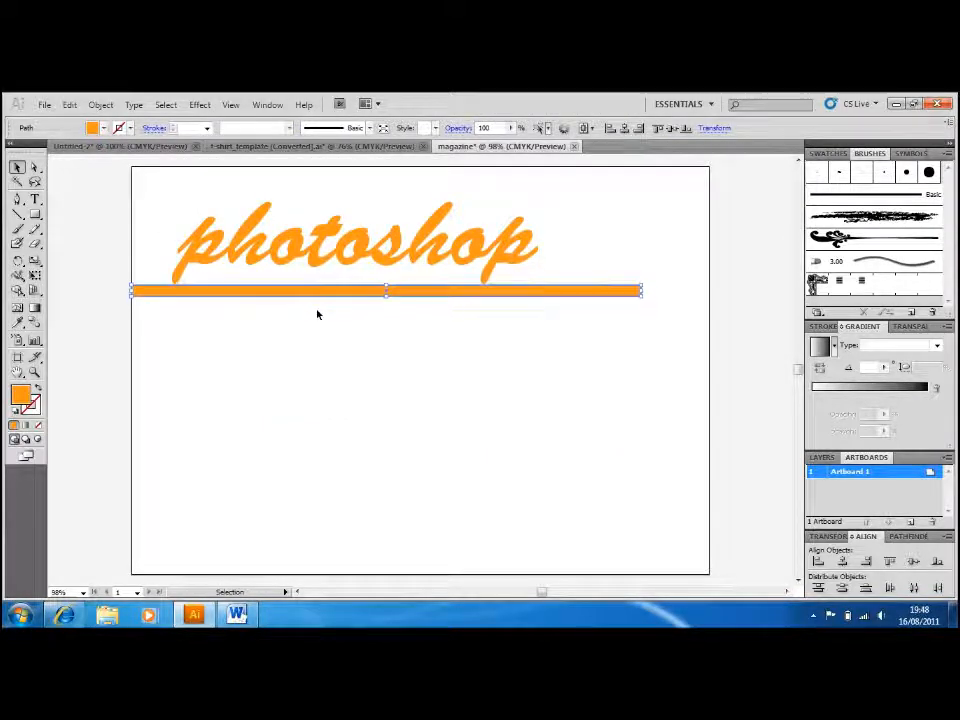
{"action": "key", "text": "Up"}
{"action": "key", "text": "Up"}
{"action": "key", "text": "Up"}
{"action": "key", "text": "Up"}
{"action": "key", "text": "Up"}
{"action": "key", "text": "Up"}
{"action": "key", "text": "Up"}
{"action": "key", "text": "Up"}
{"action": "key", "text": "Up"}
{"action": "key", "text": "Up"}
{"action": "key", "text": "Up"}
{"action": "key", "text": "Up"}
{"action": "key", "text": "Up"}
{"action": "key", "text": "Up"}
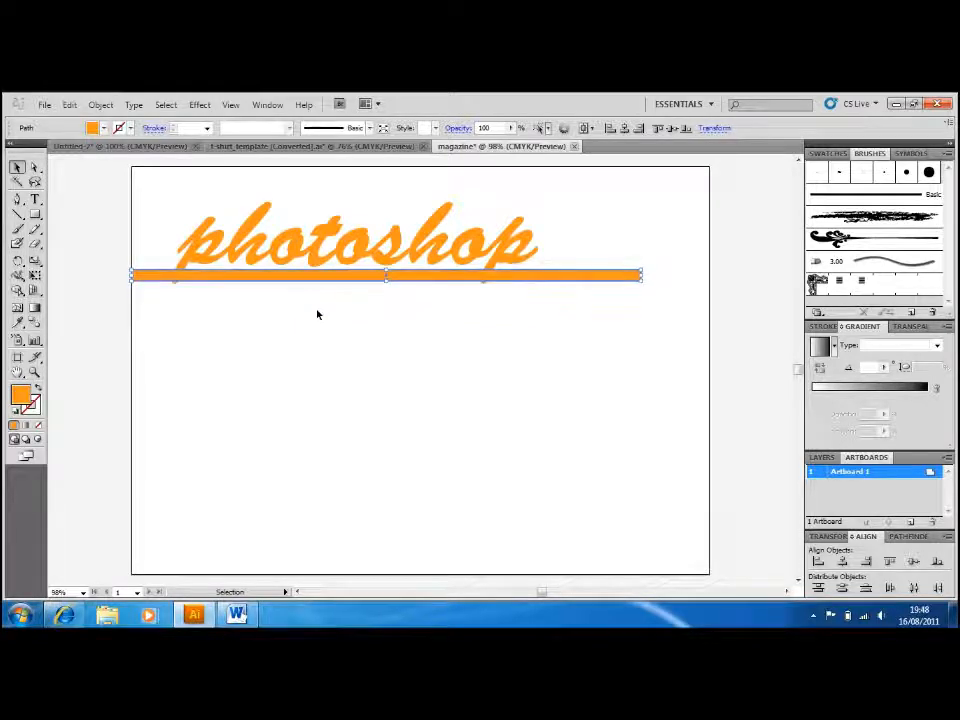
{"action": "key", "text": "Up"}
{"action": "key", "text": "Up"}
{"action": "key", "text": "Up"}
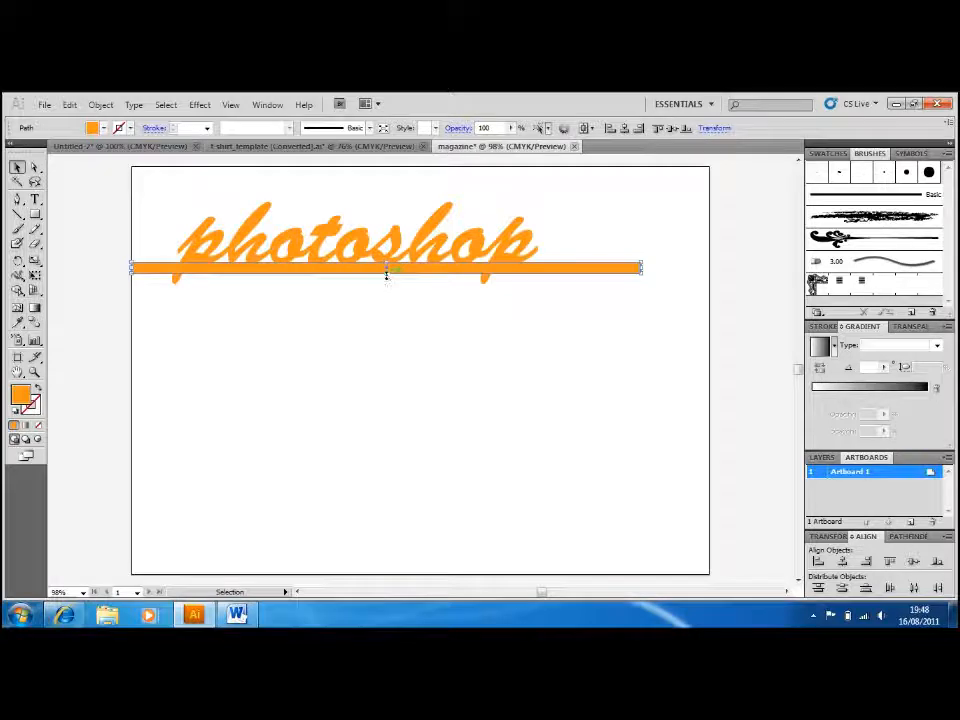
Compare how the title sits on its bar in the Untitled-2 cover, returning to the magazine document
{"action": "left_click", "coordinate": [255, 146]}
{"action": "left_click", "coordinate": [126, 147]}
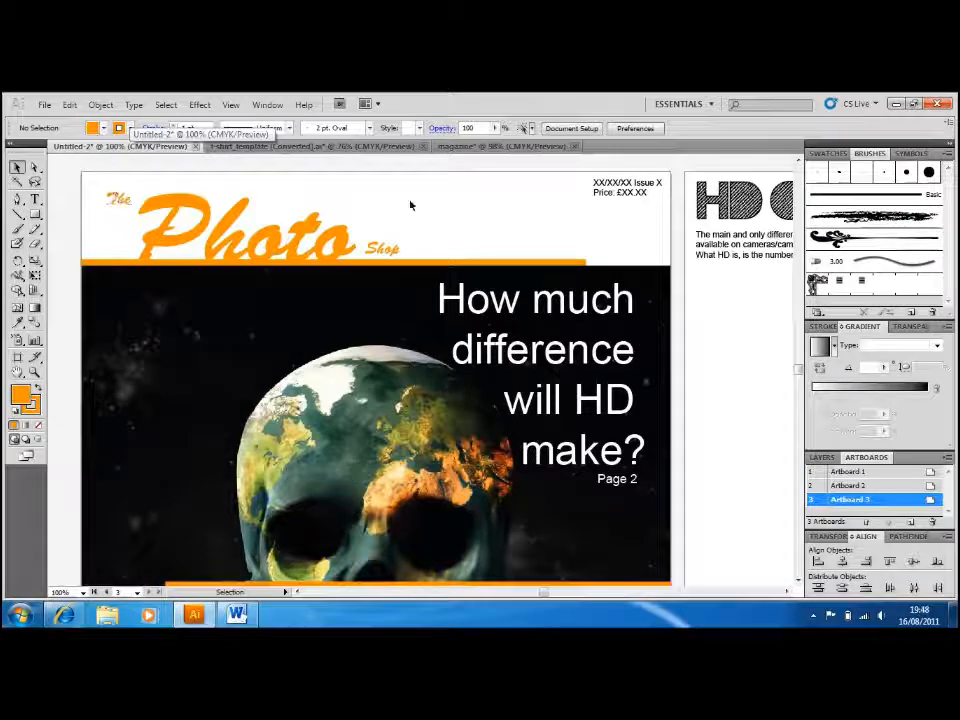
{"action": "left_click", "coordinate": [476, 147]}
{"action": "left_click", "coordinate": [217, 265]}
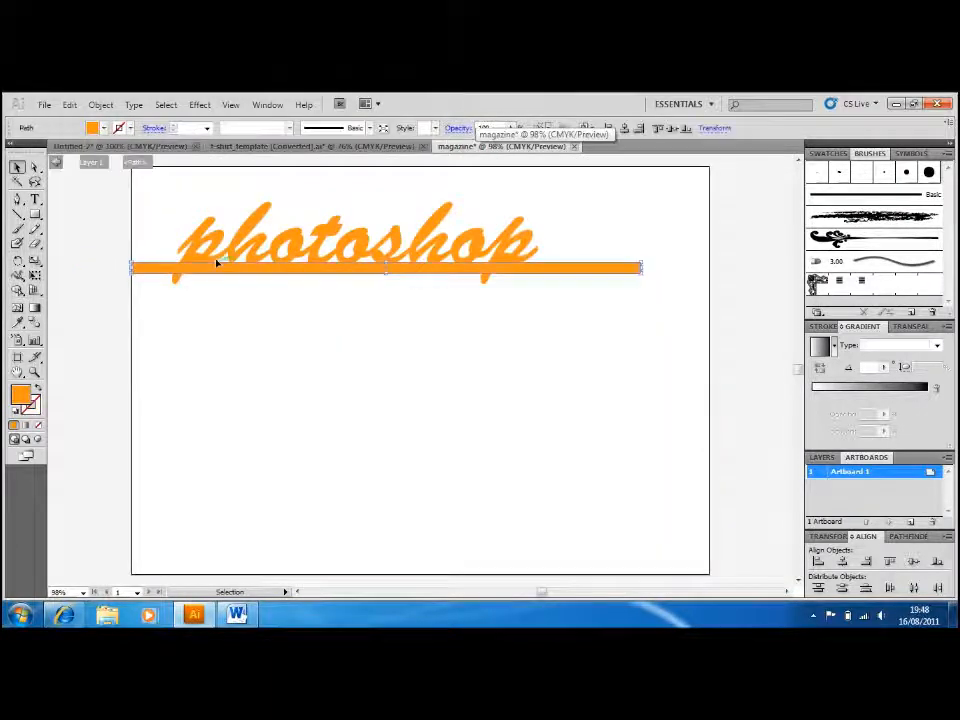
{"action": "double_click", "coordinate": [217, 263]}
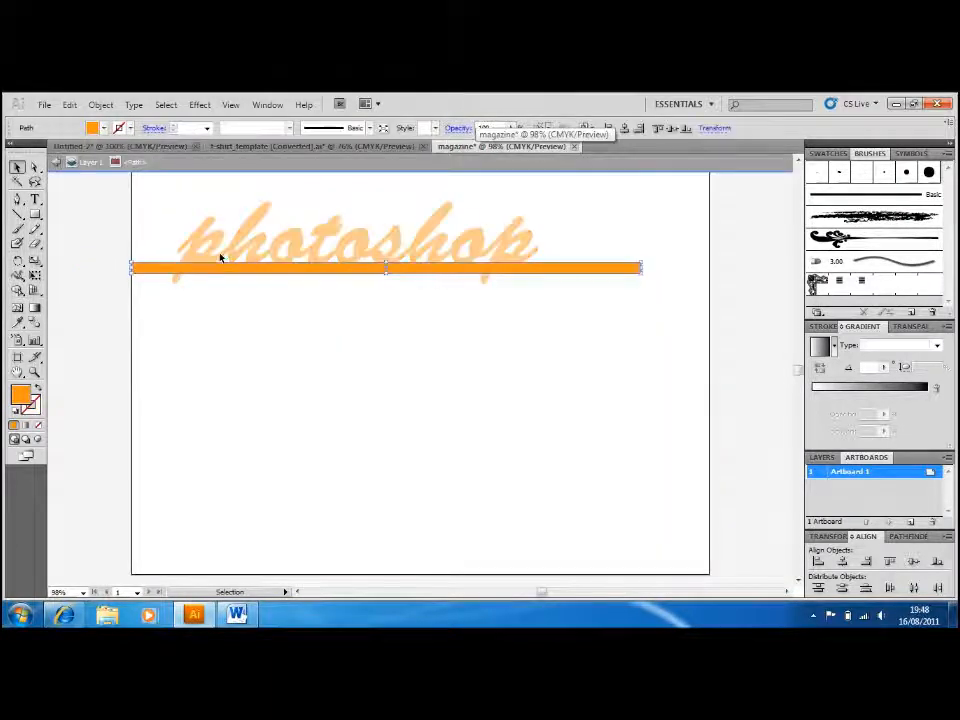
{"action": "left_click", "coordinate": [57, 161]}
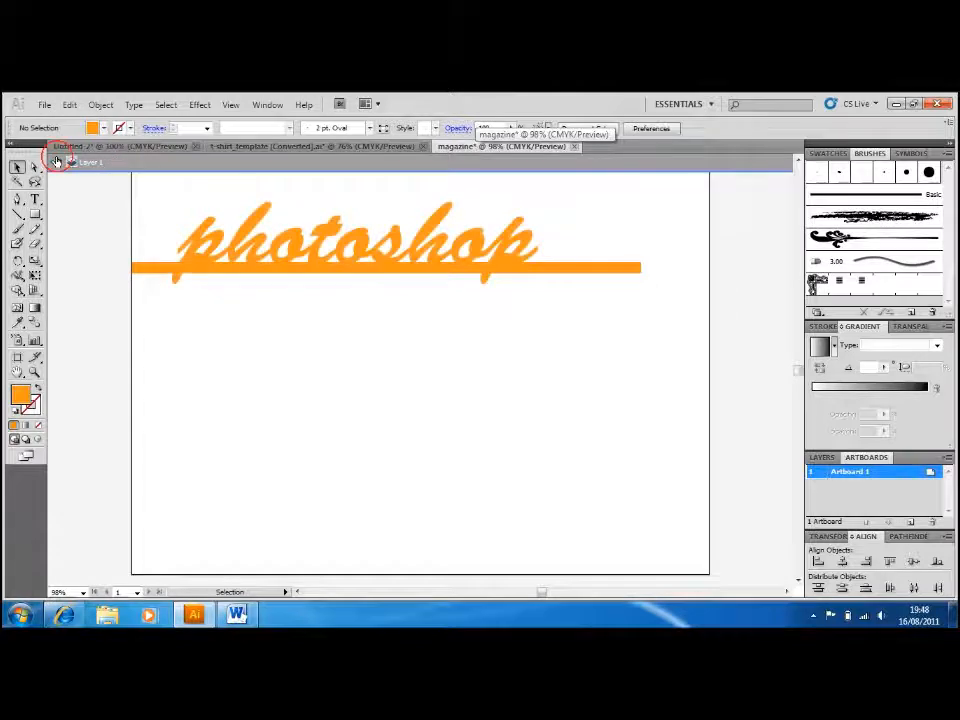
Replace the title's lowercase first letter with a capital "P" so that it reads "Photoshop"
{"action": "left_click", "coordinate": [205, 231]}
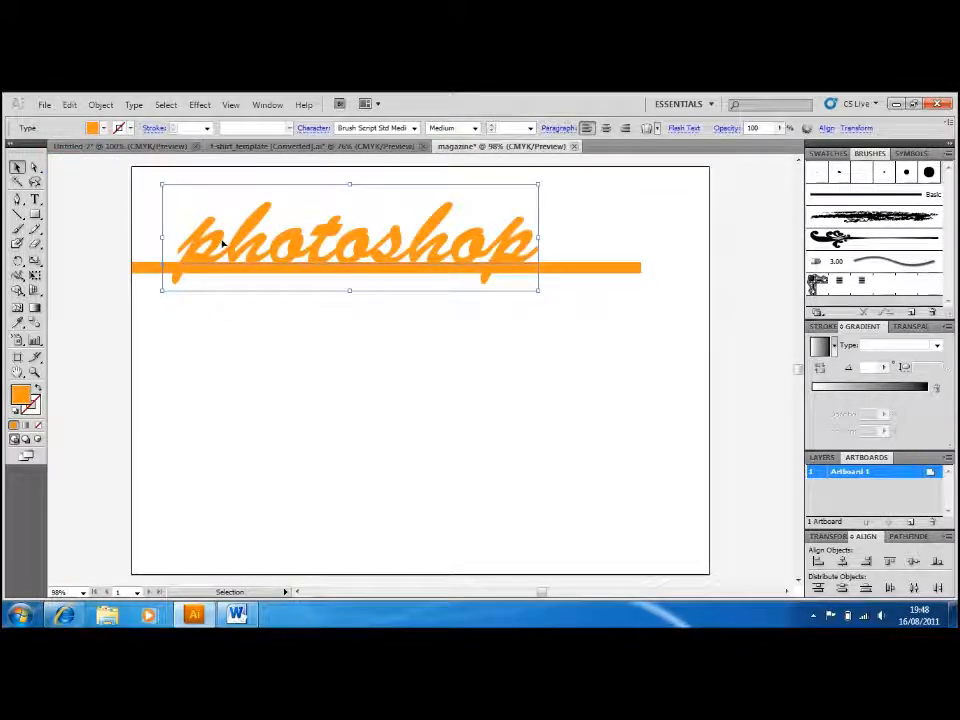
{"action": "double_click", "coordinate": [218, 238]}
{"action": "key", "text": "BackSpace"}
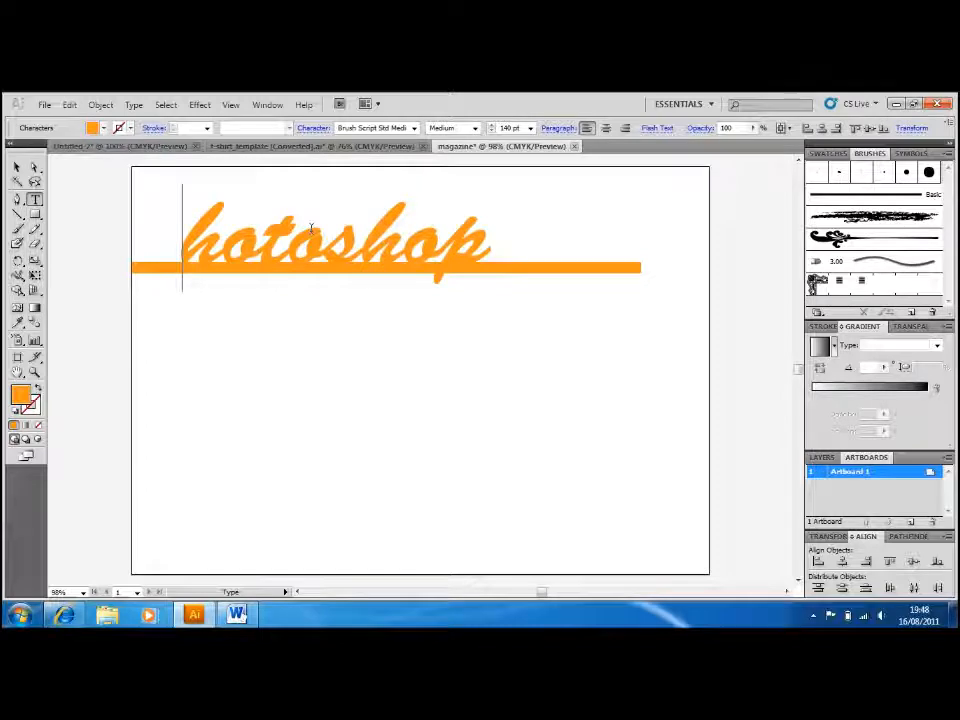
{"action": "type", "text": "P"}
{"action": "left_click", "coordinate": [17, 167]}
Add the word "The" as a separate text object in the blank area below the orange bar
{"action": "left_click", "coordinate": [34, 199]}
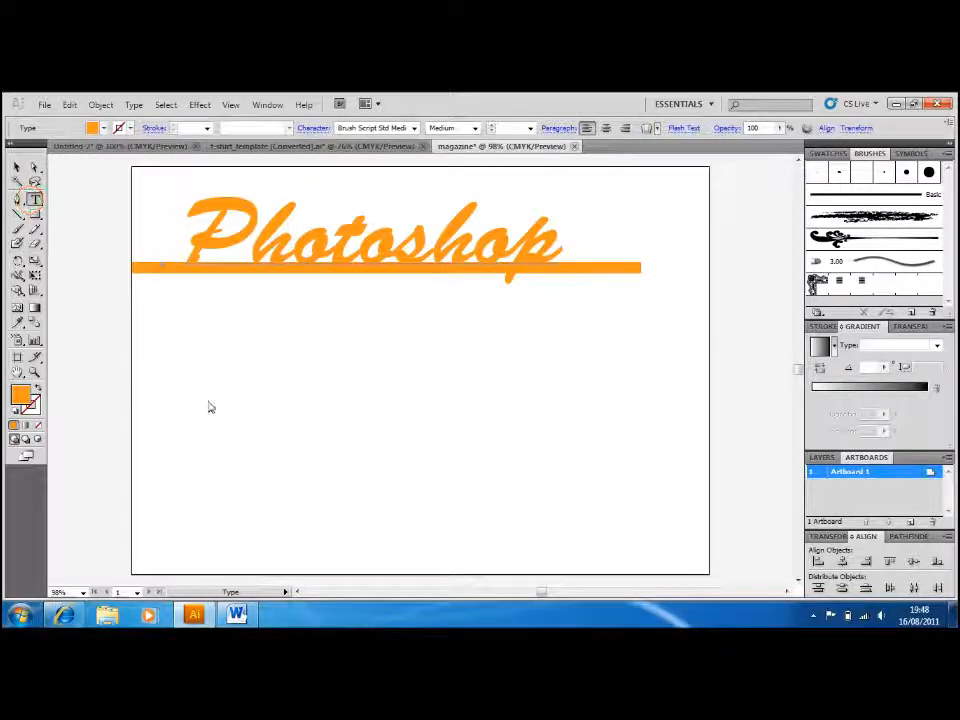
{"action": "left_click", "coordinate": [253, 370]}
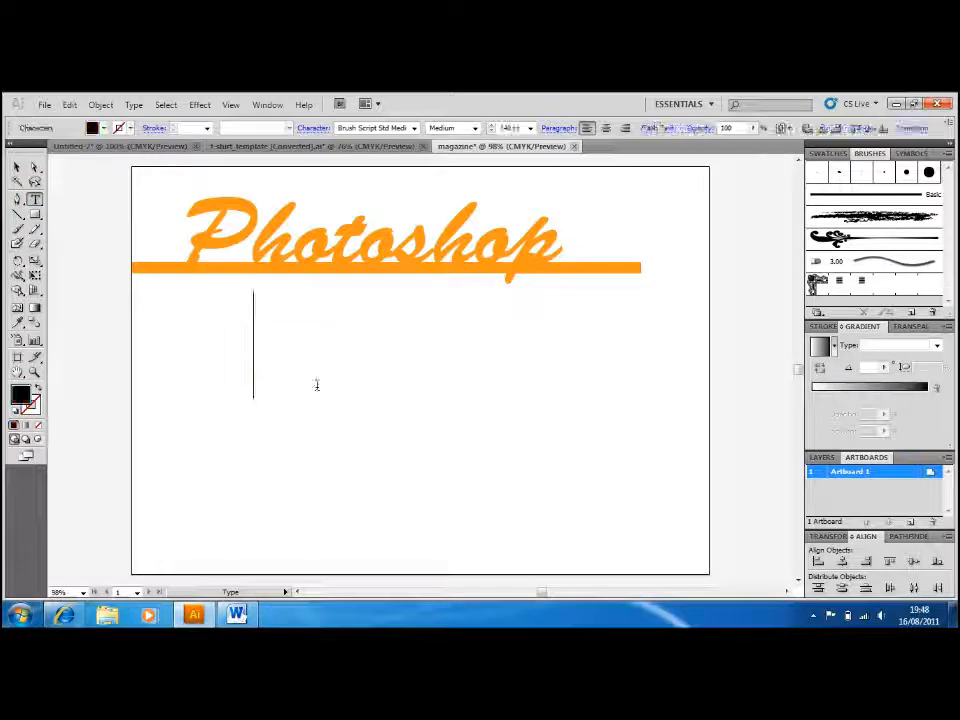
{"action": "type", "text": "THe"}
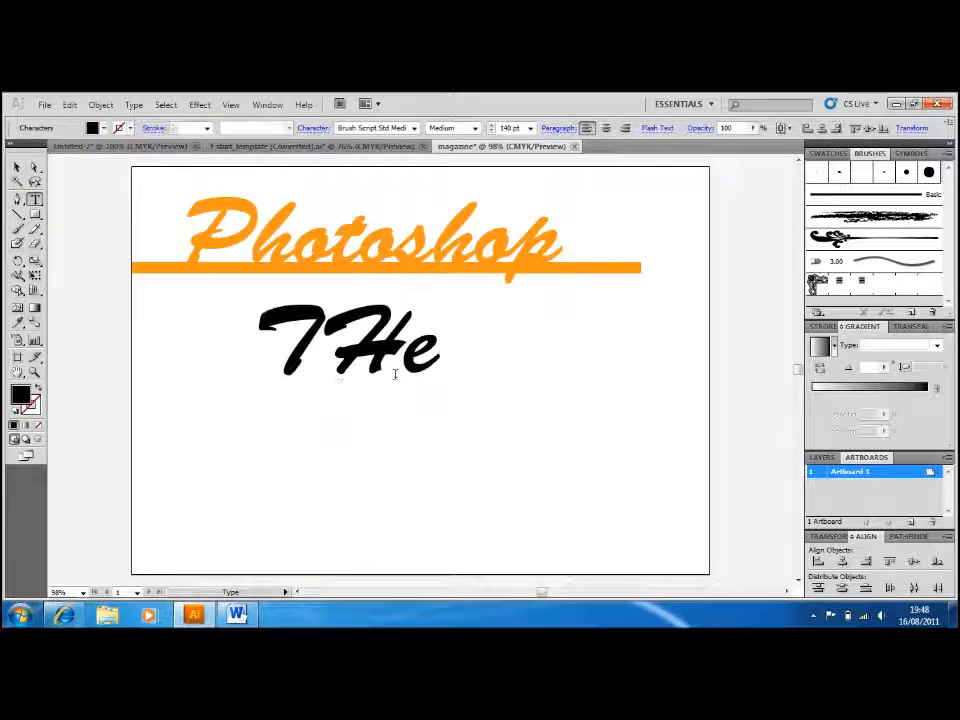
{"action": "left_click_drag", "start_coordinate": [436, 368], "coordinate": [401, 365]}
{"action": "left_click", "coordinate": [397, 363]}
{"action": "key", "text": "BackSpace"}
{"action": "type", "text": "h"}
Set the font size of "The" to 24 pt, matching the small "The" in the Untitled-2 cover
{"action": "left_click_drag", "start_coordinate": [397, 363], "coordinate": [272, 339]}
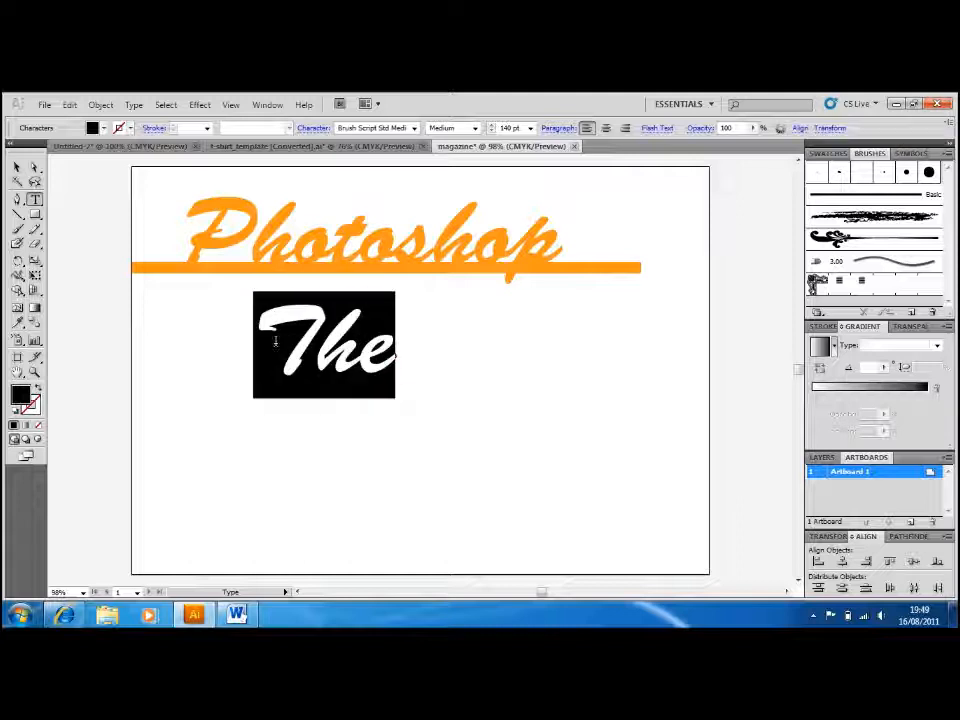
{"action": "left_click", "coordinate": [167, 146]}
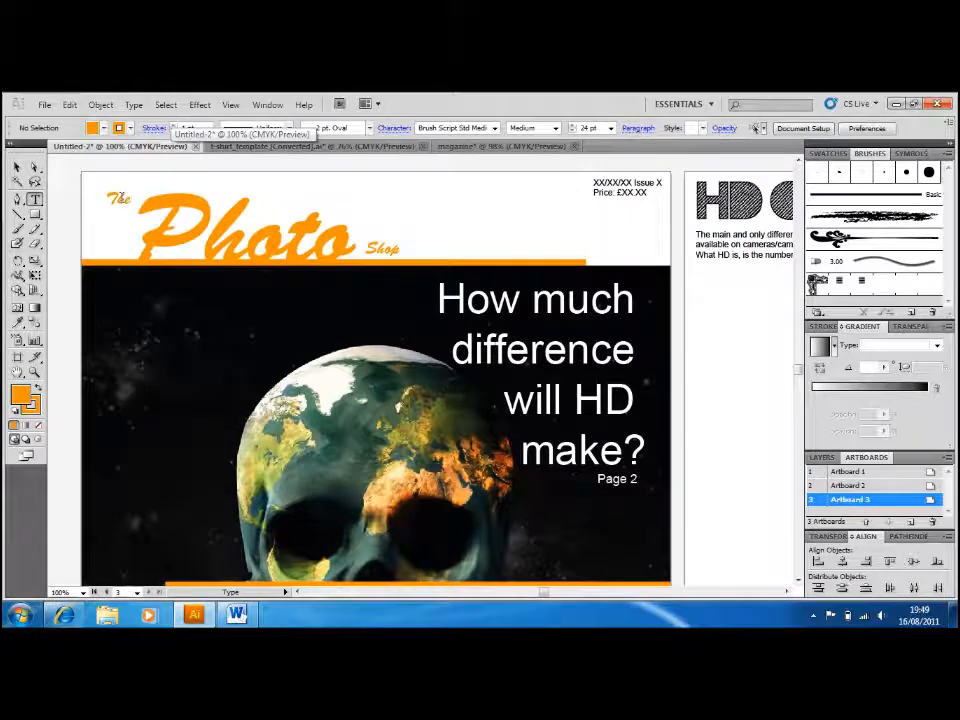
{"action": "left_click", "coordinate": [17, 166]}
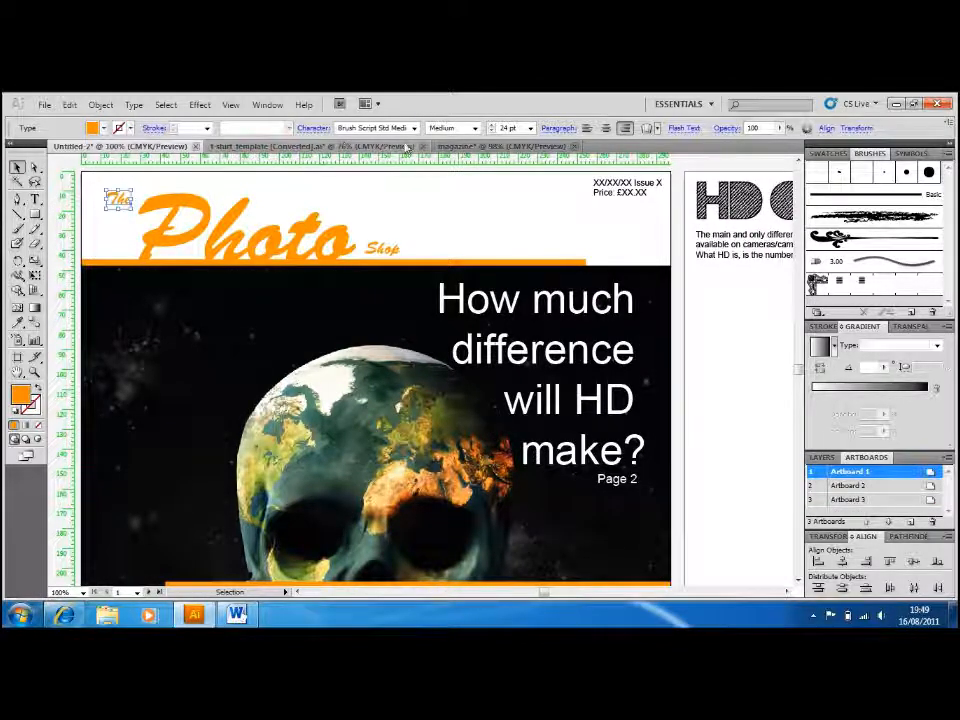
{"action": "left_click", "coordinate": [500, 146]}
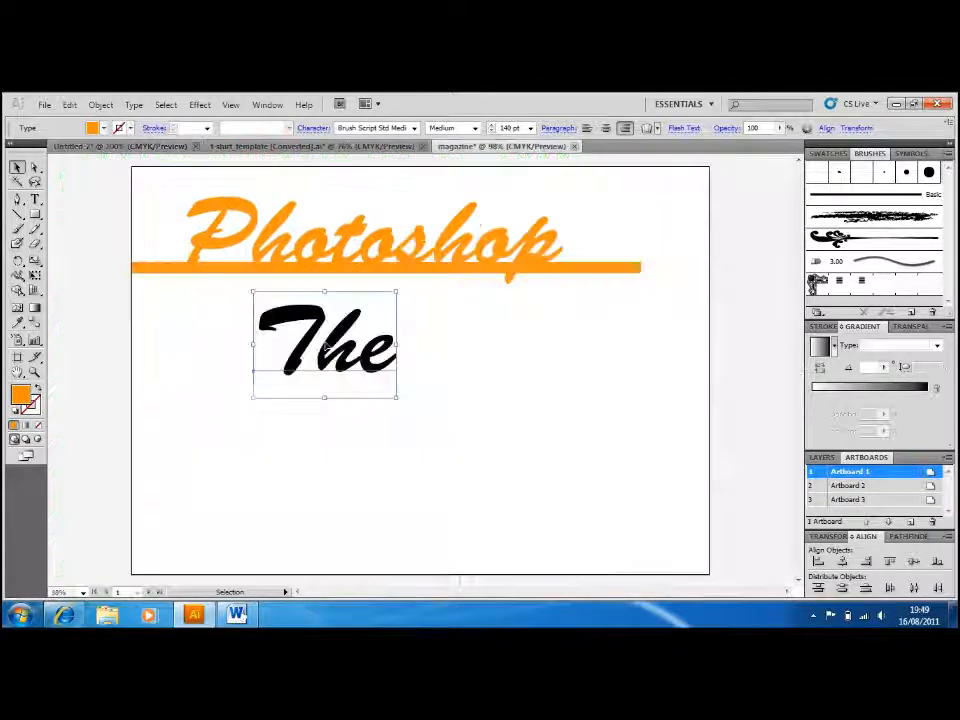
{"action": "key", "text": "ctrl+a"}
{"action": "left_click", "coordinate": [371, 349]}
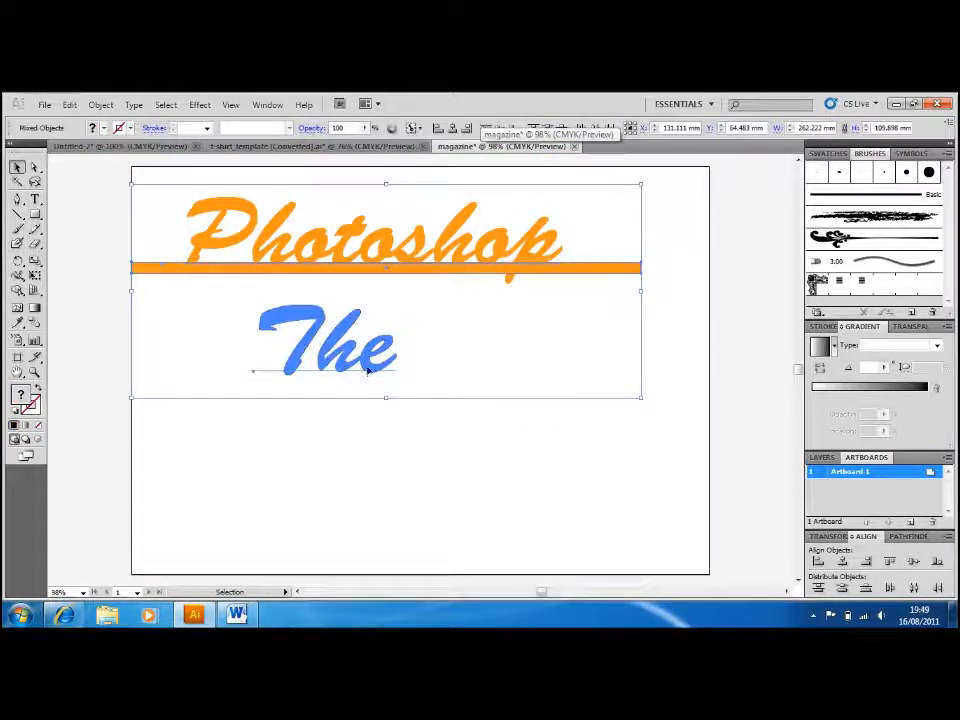
{"action": "left_click", "coordinate": [420, 497]}
{"action": "key", "text": "t"}
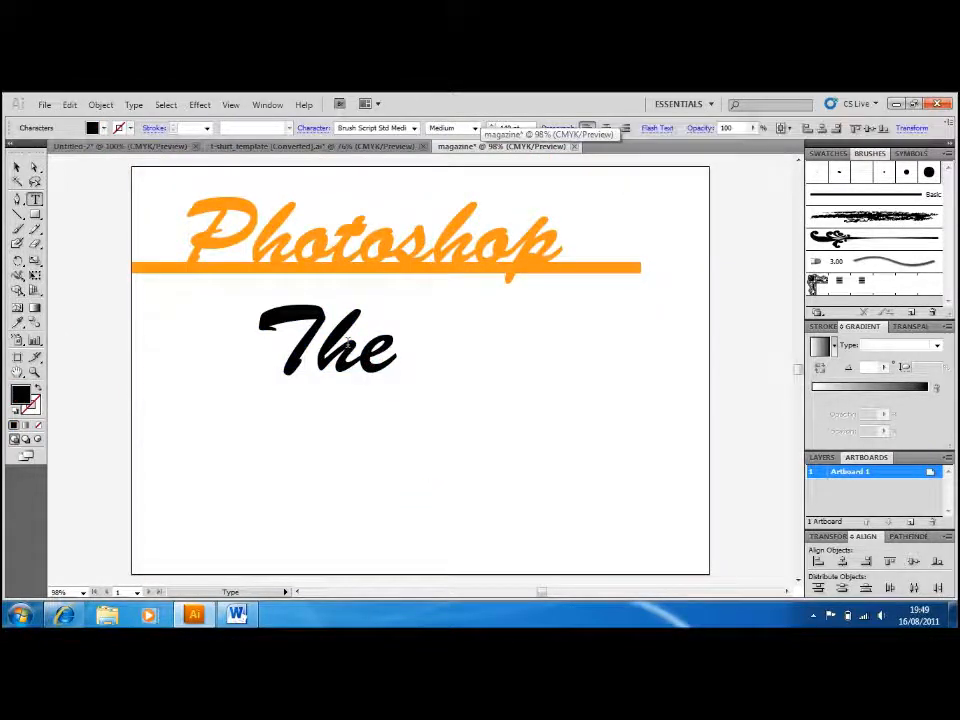
{"action": "double_click", "coordinate": [348, 341]}
{"action": "left_click", "coordinate": [530, 128]}
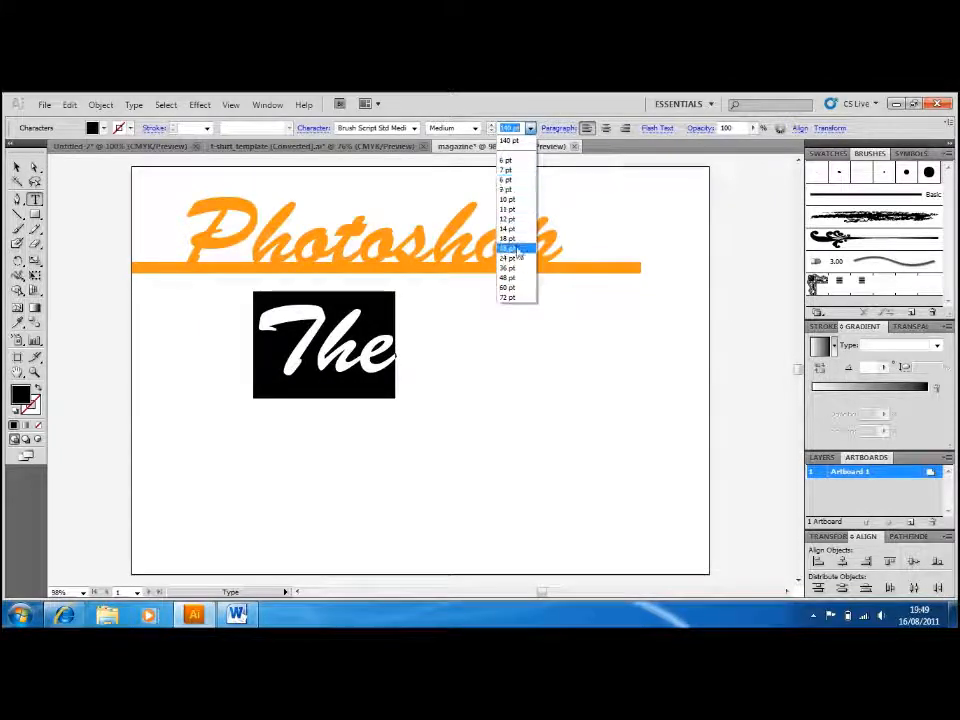
{"action": "left_click", "coordinate": [509, 258]}
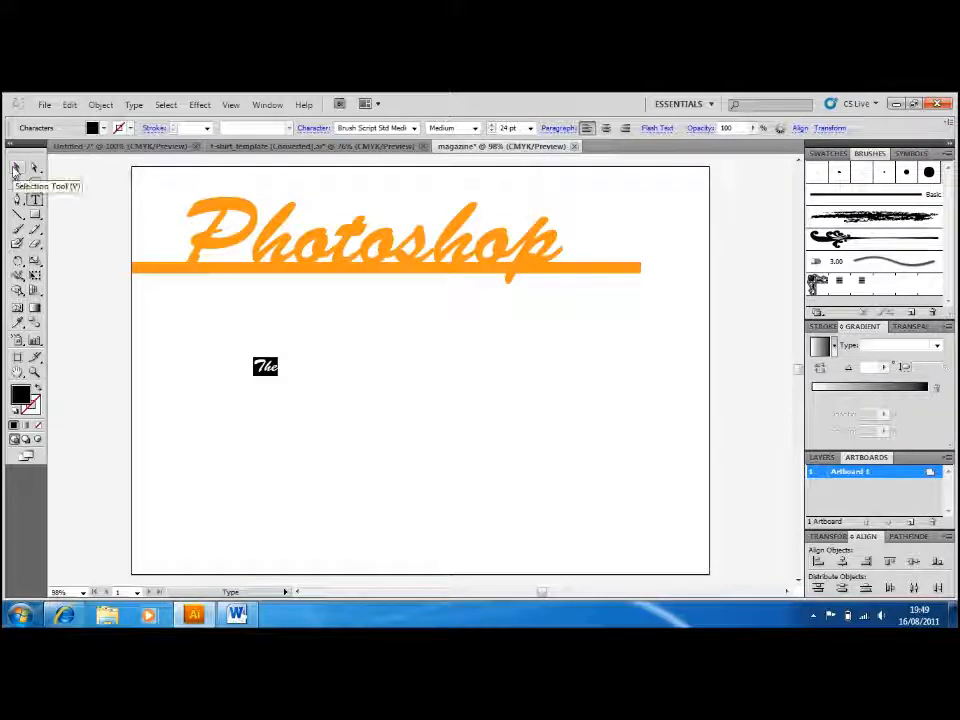
Fill "The" with the title's orange and move it to the upper left of the capital "P"
{"action": "left_click", "coordinate": [105, 130]}
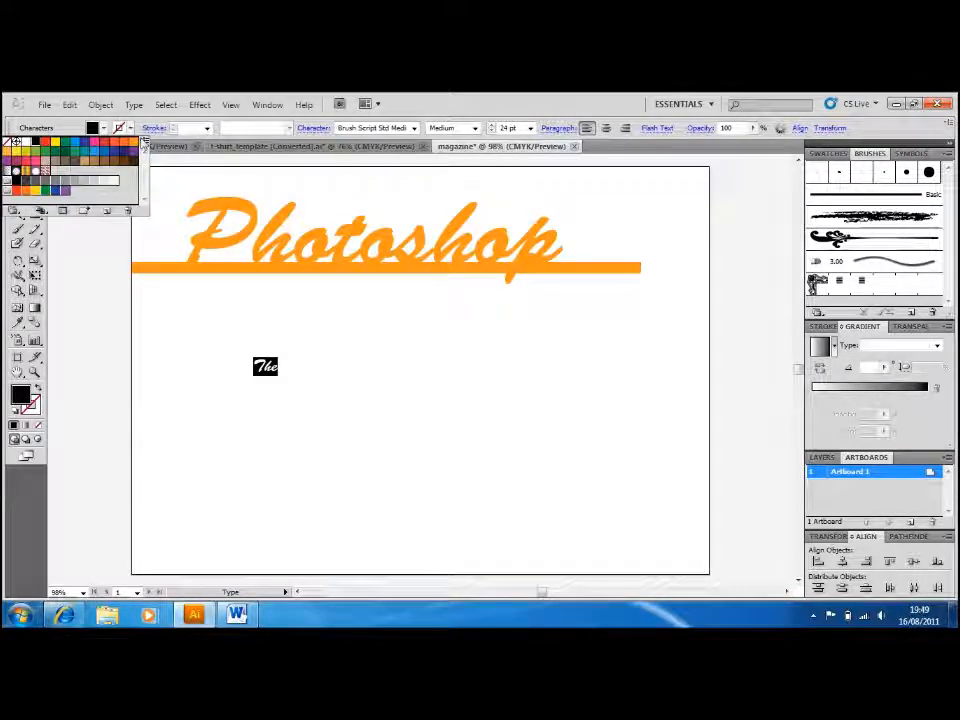
{"action": "left_click", "coordinate": [133, 141]}
{"action": "key", "text": "Escape"}
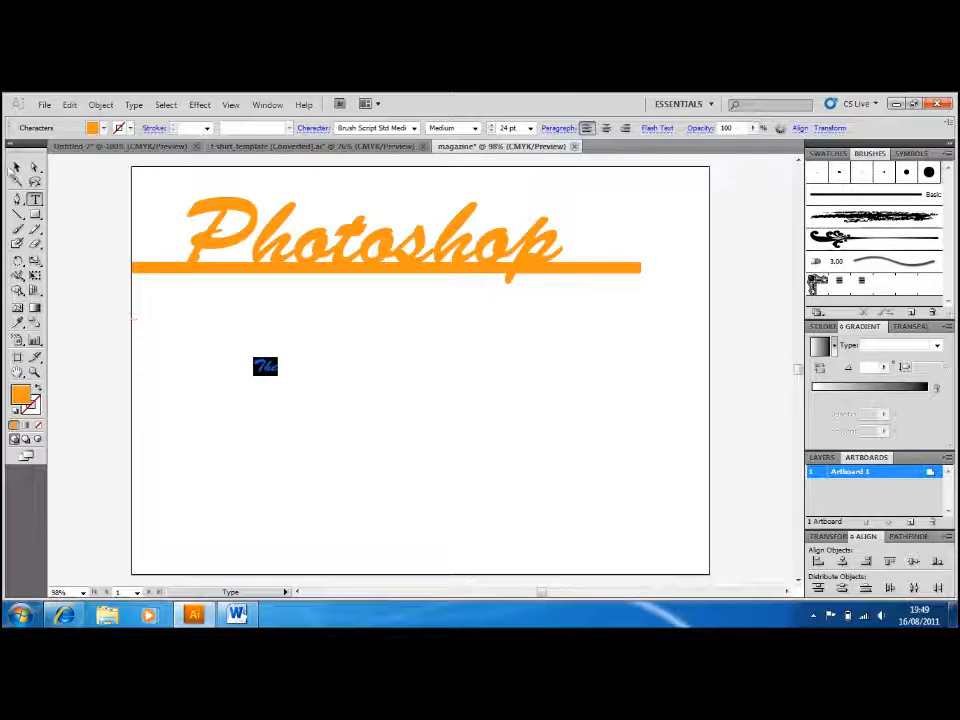
{"action": "key", "text": "Escape"}
{"action": "left_click_drag", "start_coordinate": [262, 373], "coordinate": [165, 194]}
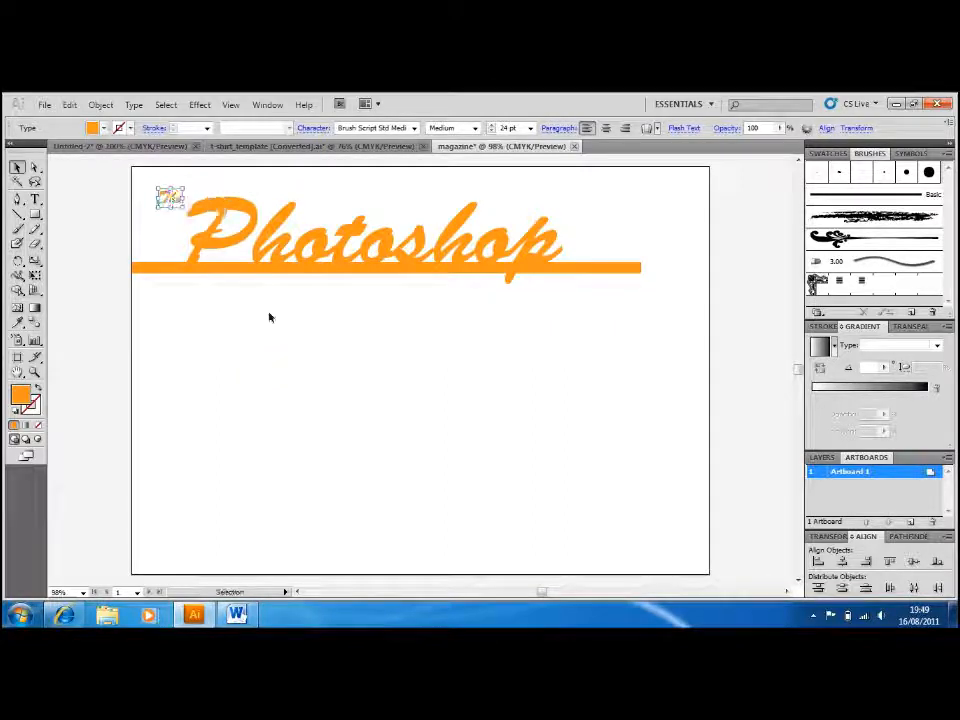
{"action": "left_click", "coordinate": [268, 315]}
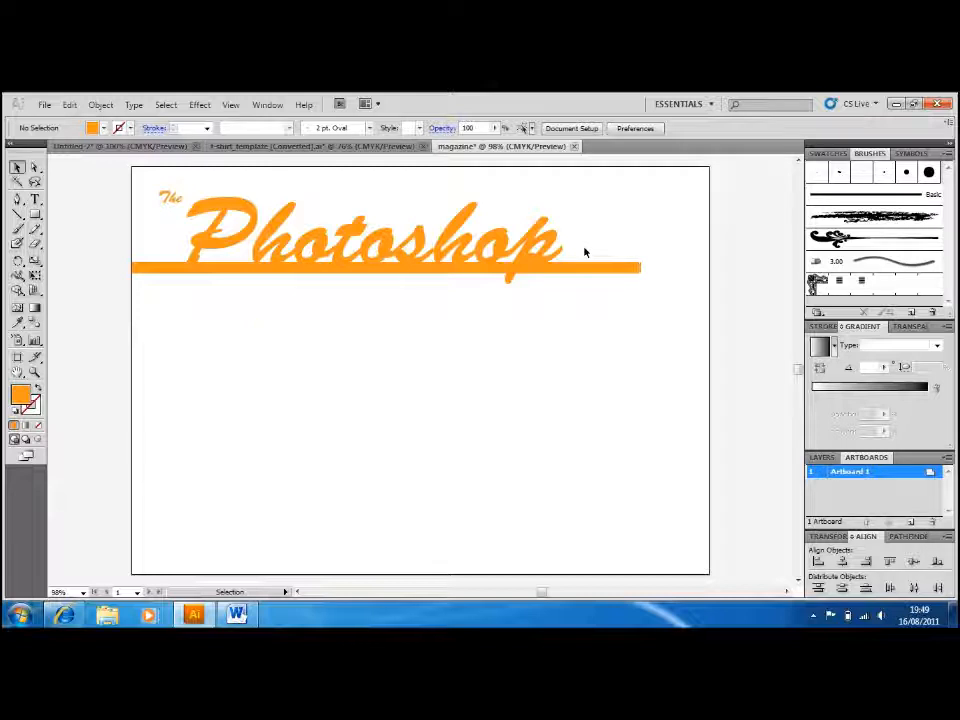
Add the word "Shop" as a separate 24 pt Brush Script text object in the blank area of the page
{"action": "left_click", "coordinate": [35, 199]}
{"action": "left_click", "coordinate": [348, 416]}
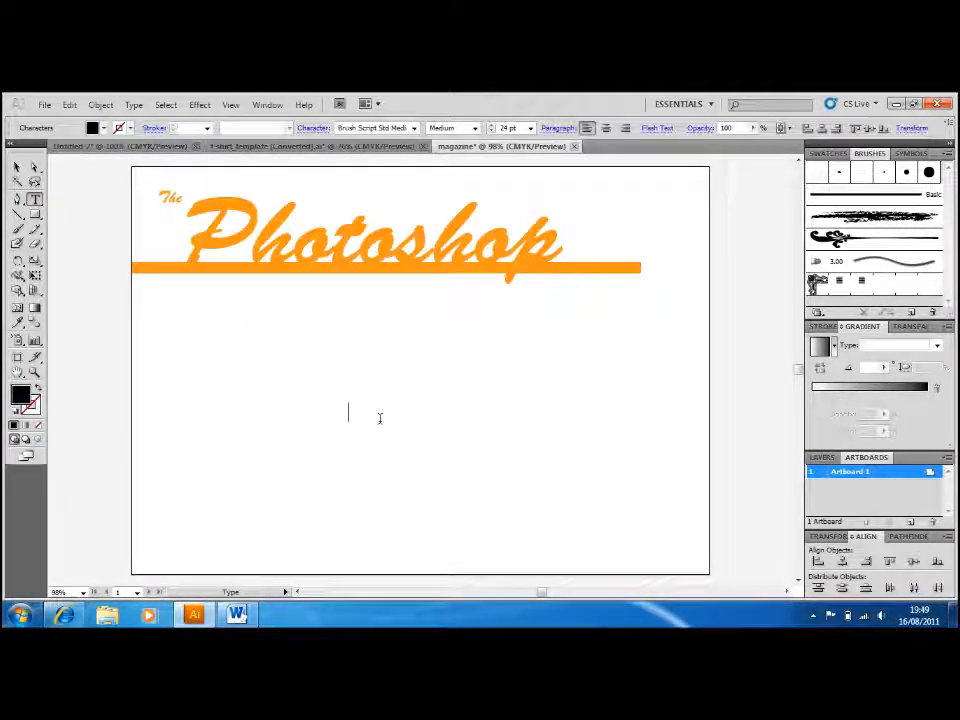
{"action": "type", "text": "Sho"}
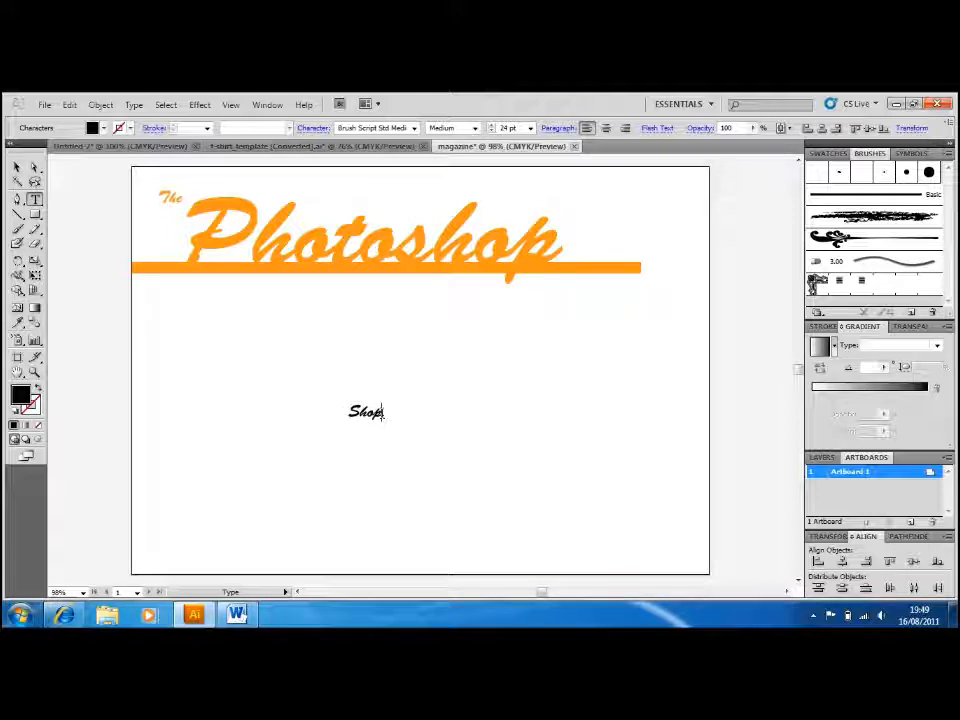
{"action": "type", "text": "p"}
Fill "Shop" with the title's orange and move it just above the bar, right after "Photoshop"
{"action": "left_click_drag", "start_coordinate": [383, 412], "coordinate": [345, 420]}
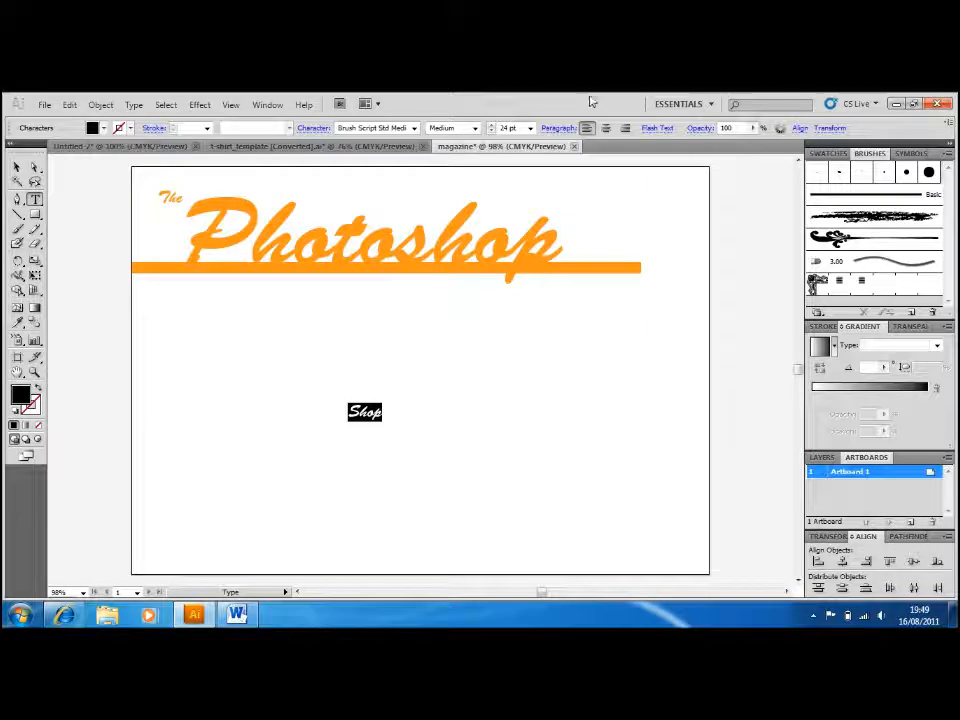
{"action": "left_click", "coordinate": [531, 129]}
{"action": "left_click", "coordinate": [531, 129]}
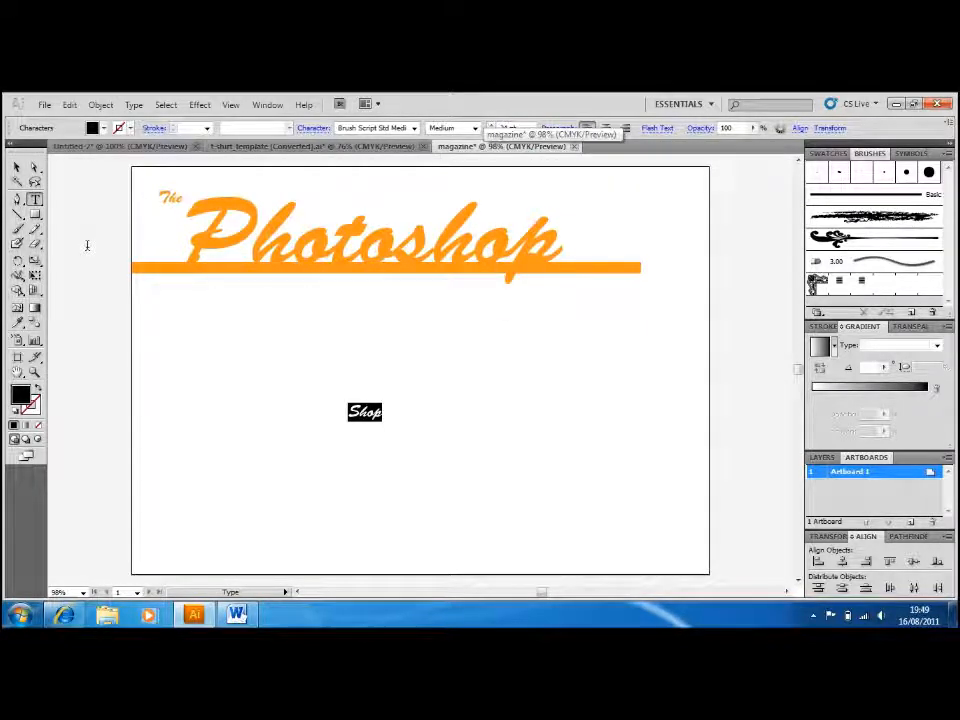
{"action": "left_click", "coordinate": [95, 128]}
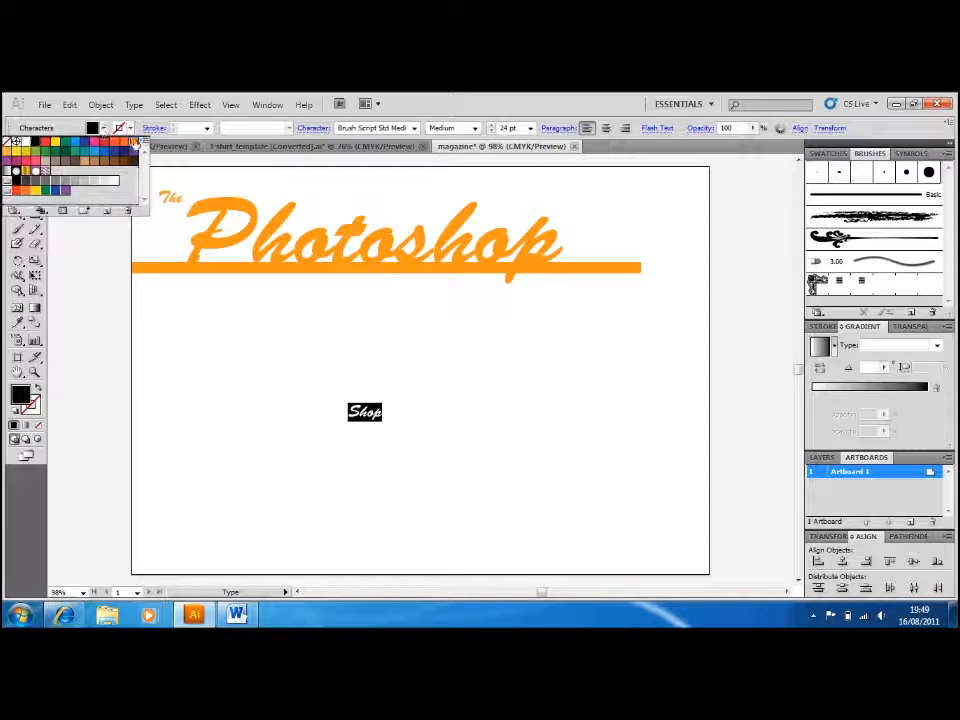
{"action": "left_click", "coordinate": [62, 162]}
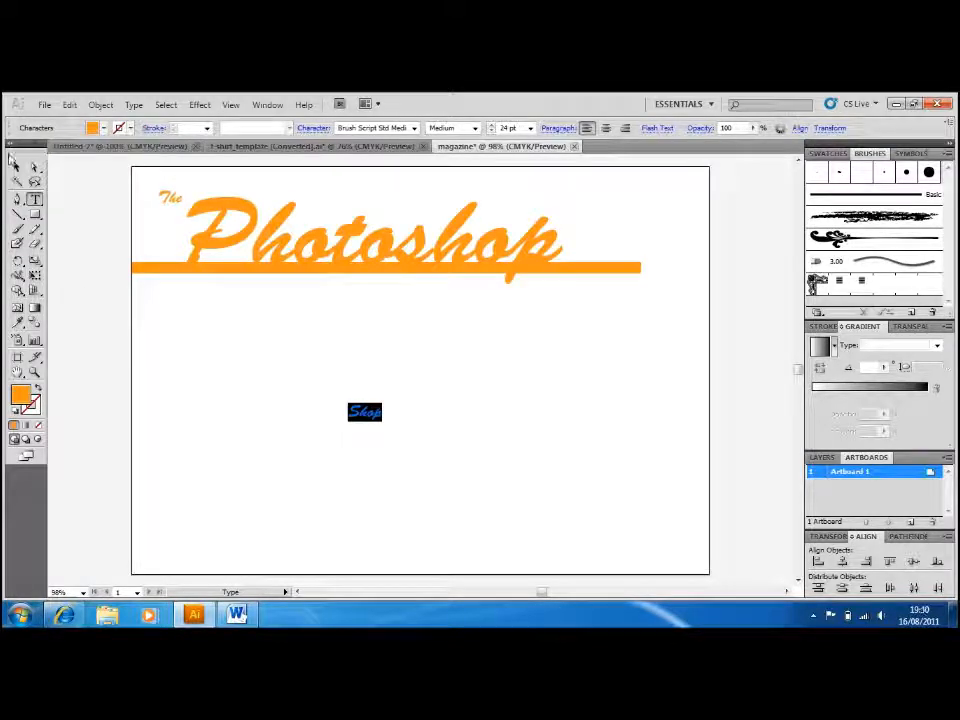
{"action": "left_click", "coordinate": [16, 168]}
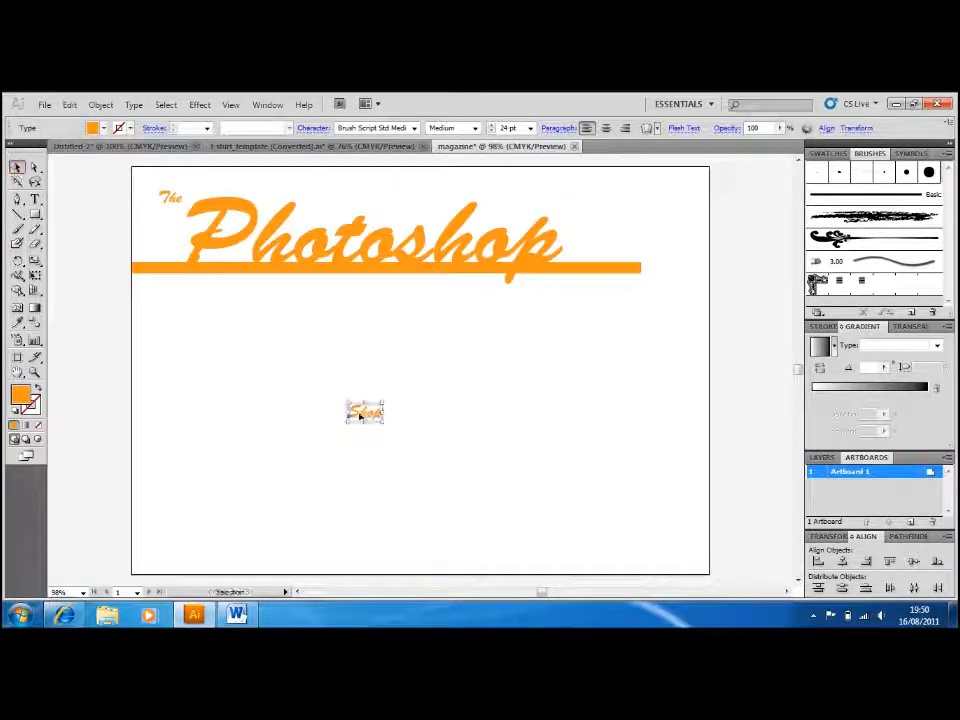
{"action": "left_click_drag", "start_coordinate": [364, 416], "coordinate": [585, 256]}
Copy the full-size Earth skull picture from Internet Explorer and return to the magazine document in Illustrator
{"action": "left_click", "coordinate": [68, 615]}
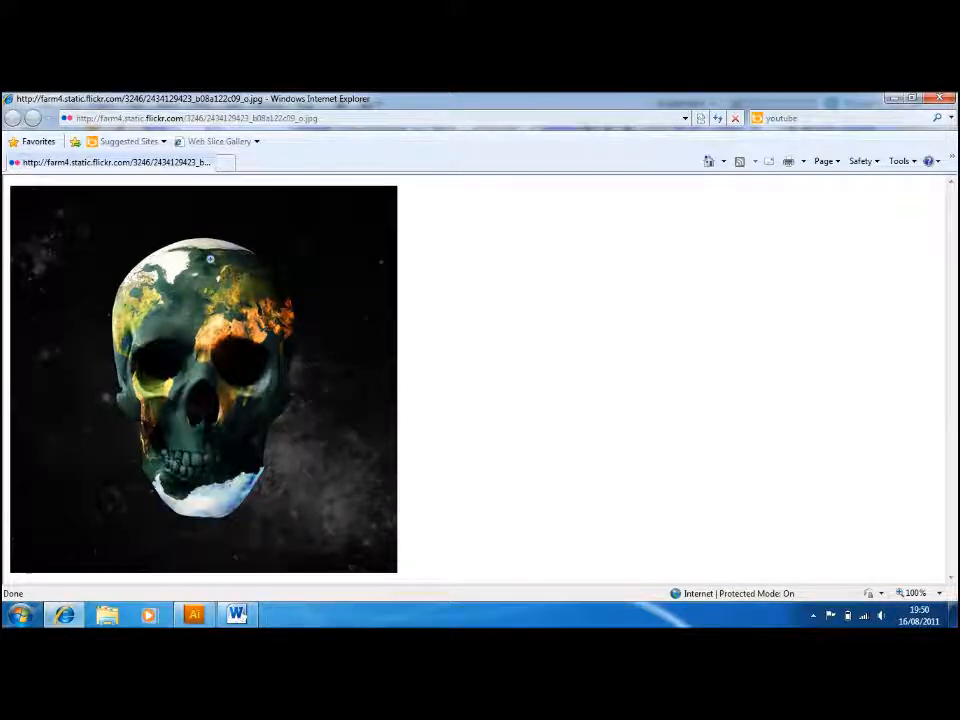
{"action": "left_click", "coordinate": [210, 259]}
{"action": "right_click", "coordinate": [212, 261]}
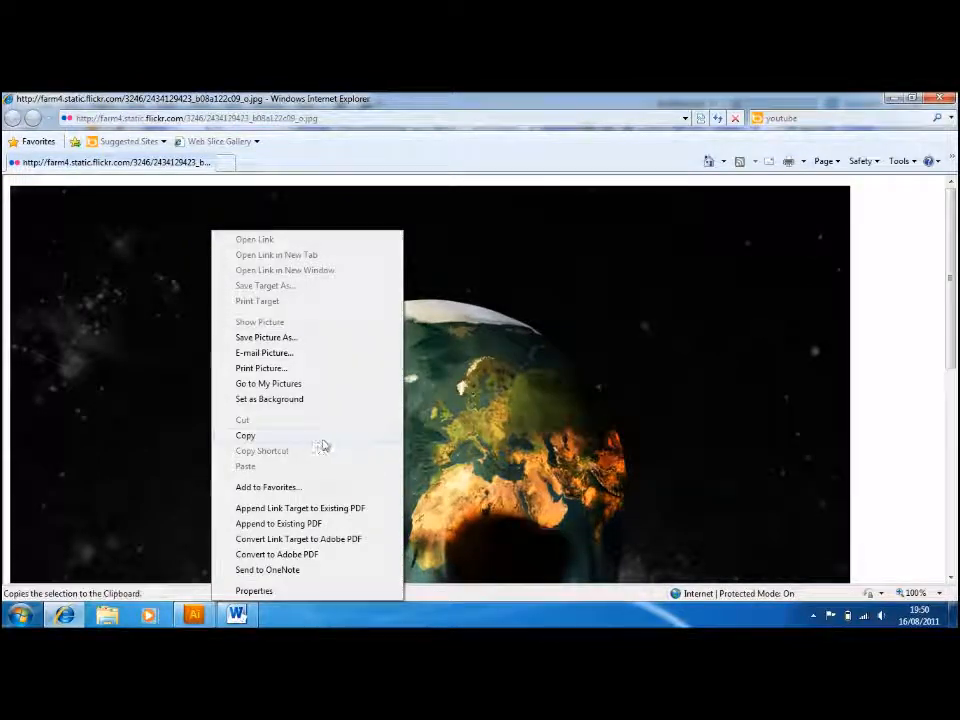
{"action": "left_click", "coordinate": [245, 435]}
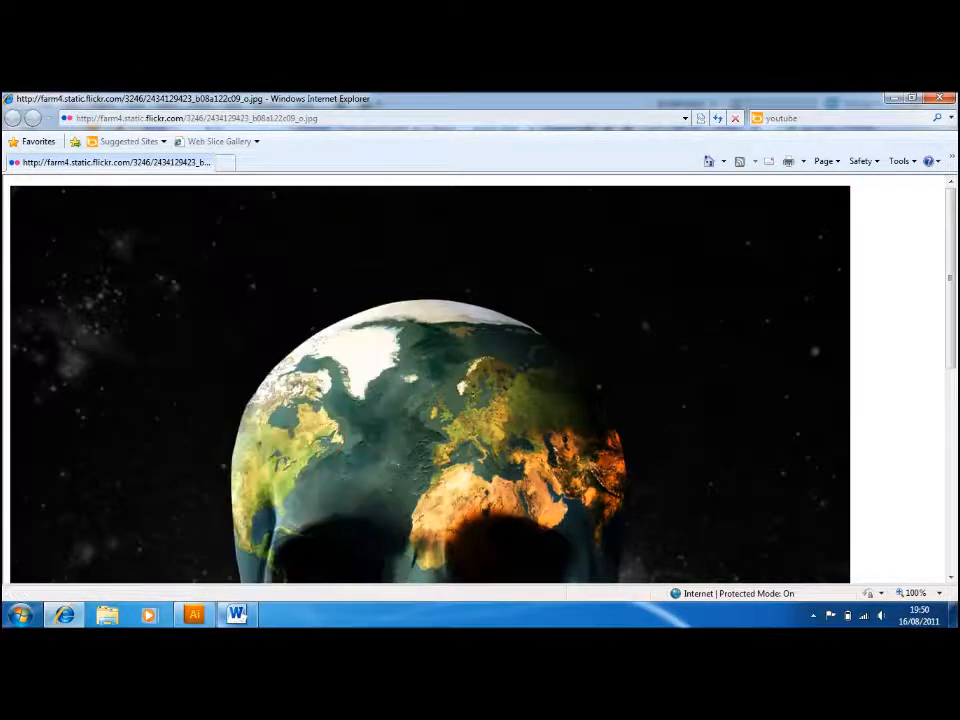
{"action": "left_click", "coordinate": [194, 614]}
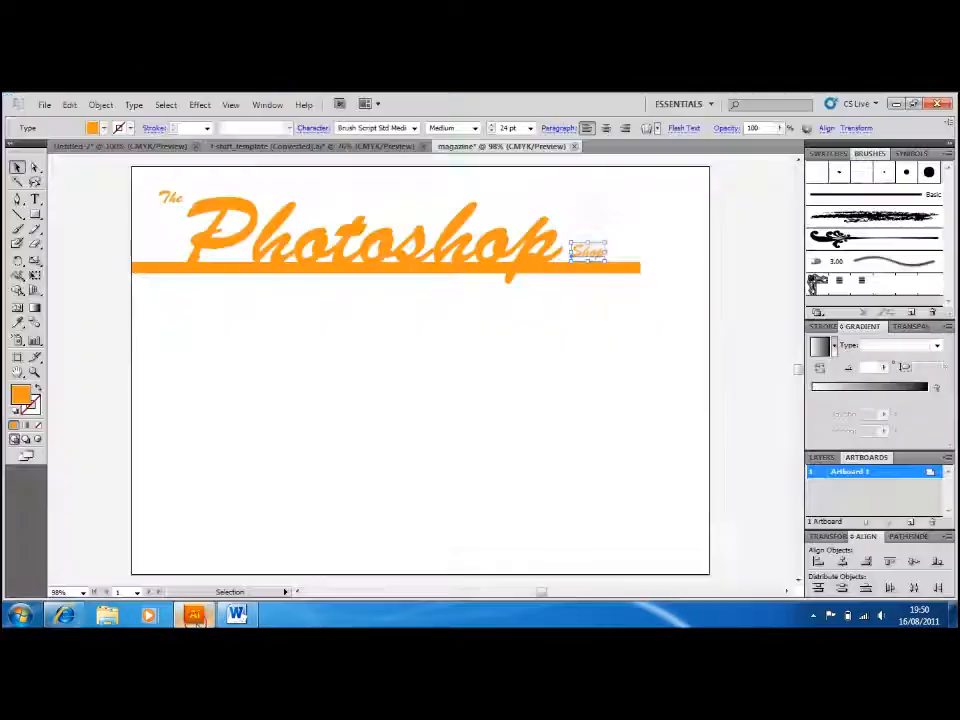
Make the orange bar about half as thick by raising its lower edge
{"action": "left_click", "coordinate": [437, 273]}
{"action": "left_click_drag", "start_coordinate": [389, 272], "coordinate": [388, 268]}
{"action": "left_click", "coordinate": [375, 310]}
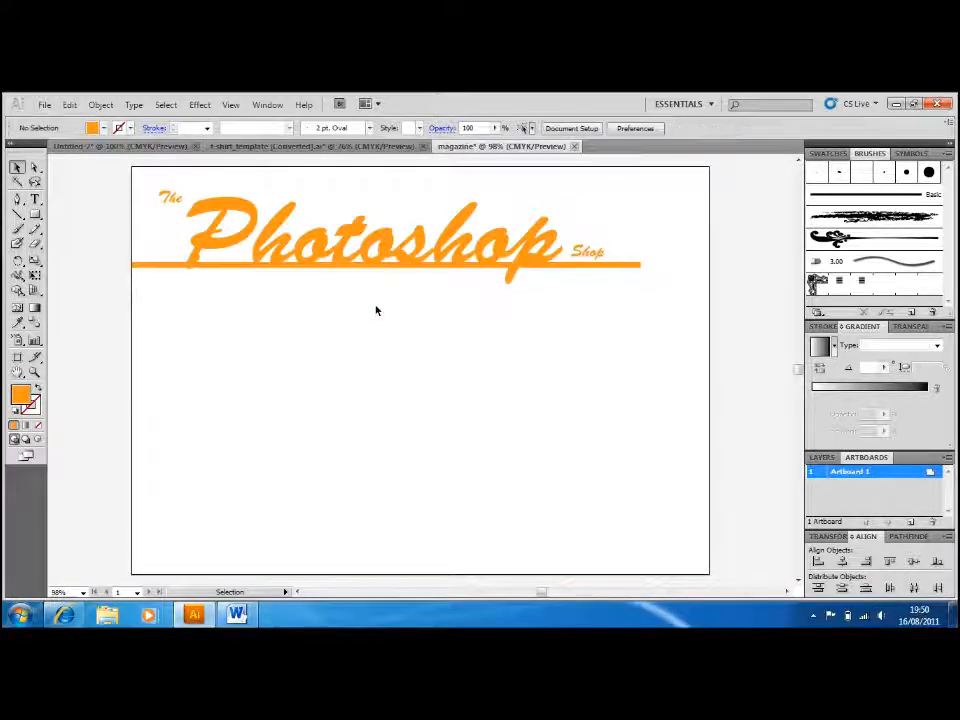
Paste the skull picture and move it so its top edge meets the orange bar and its left edge aligns with the page's
{"action": "key", "text": "ctrl+v"}
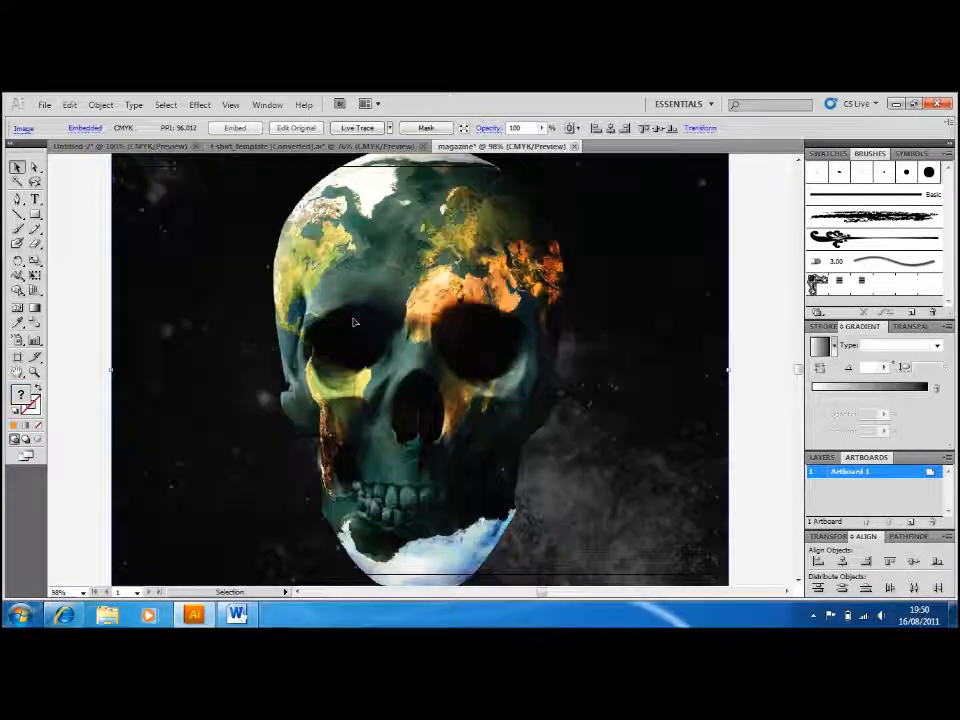
{"action": "left_click_drag", "start_coordinate": [407, 332], "coordinate": [407, 403]}
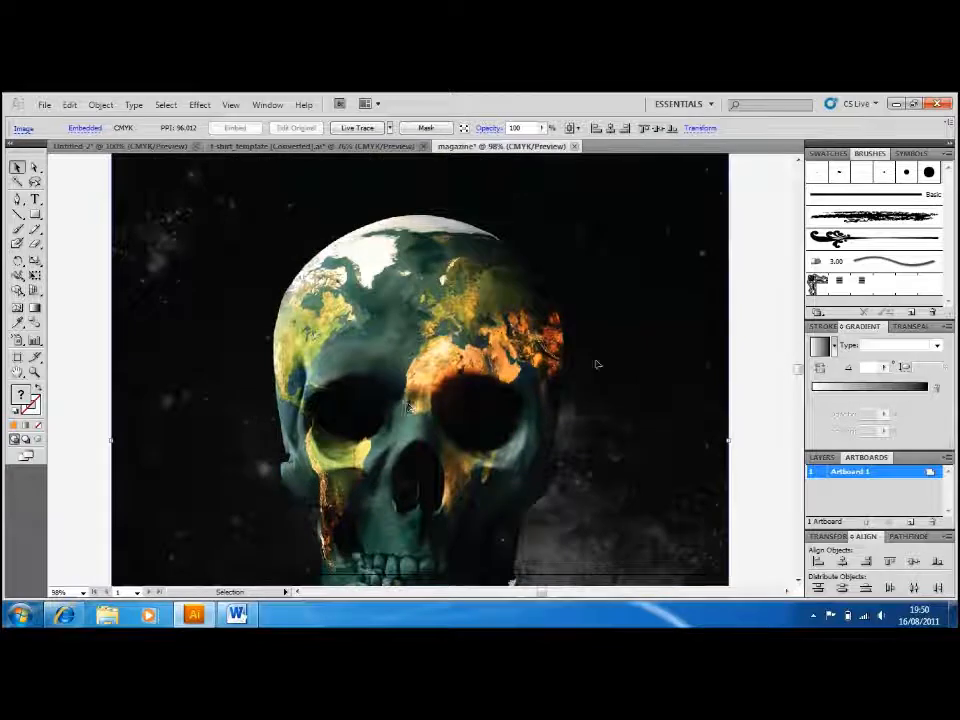
{"action": "left_click_drag", "start_coordinate": [568, 373], "coordinate": [584, 486]}
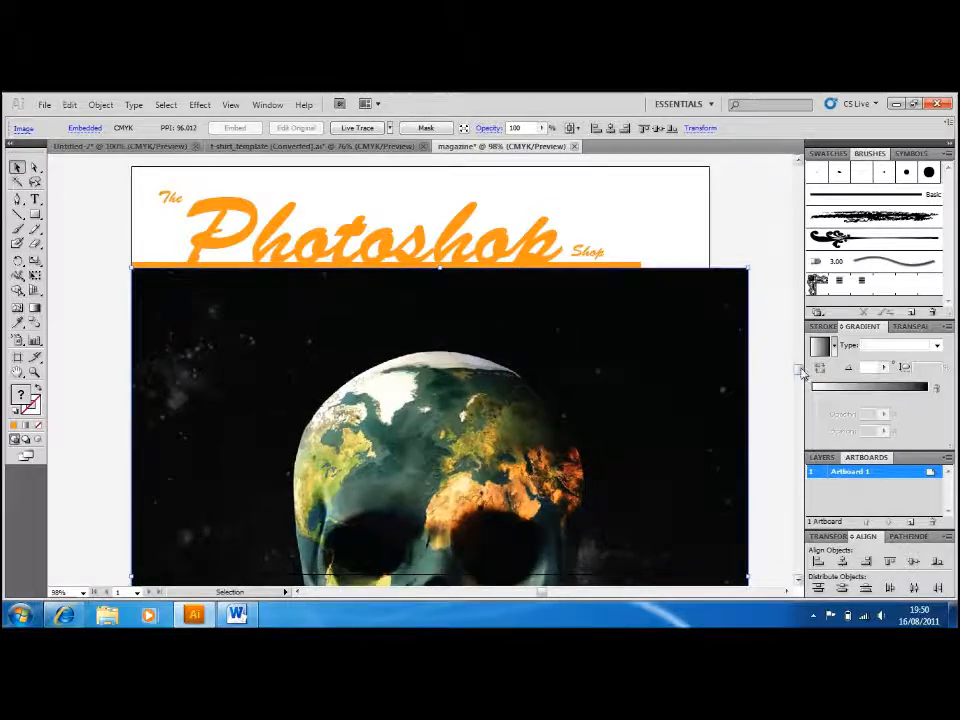
Scale the skull picture down proportionally from its lower-right corner until it is about as wide as the page
{"action": "scroll", "coordinate": [798, 370], "scroll_direction": "down", "scroll_amount": 2}
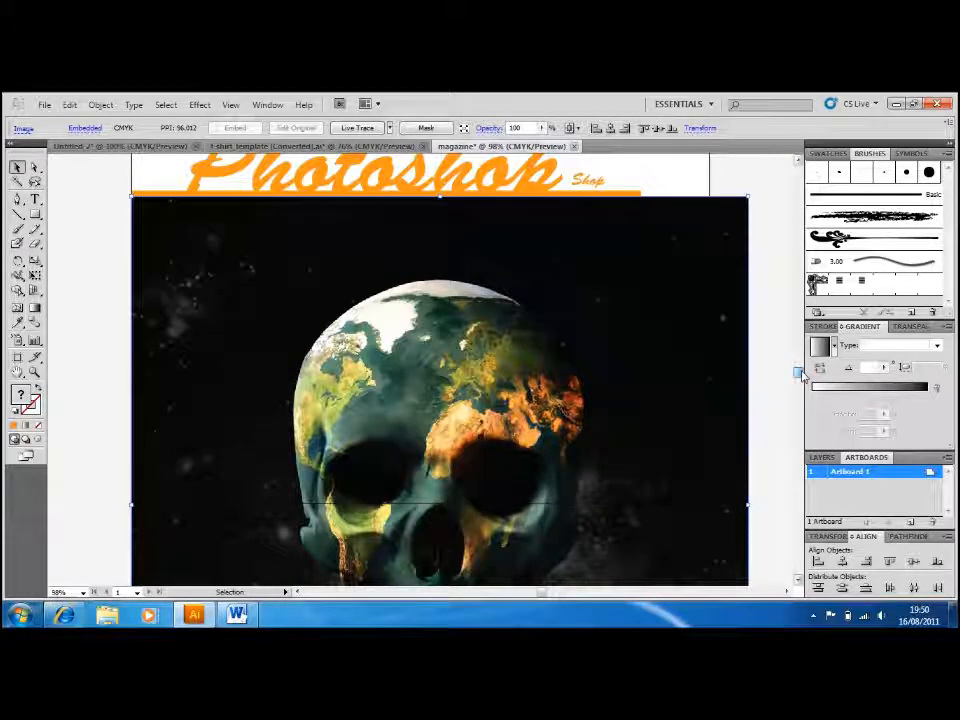
{"action": "scroll", "coordinate": [801, 374], "scroll_direction": "up", "scroll_amount": 1}
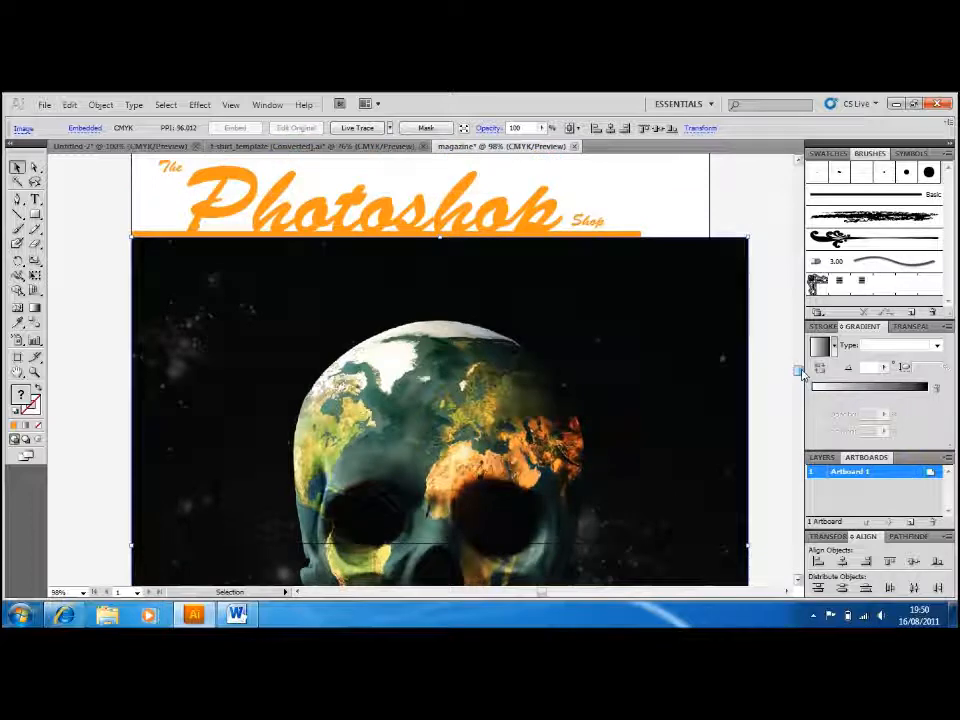
{"action": "scroll", "coordinate": [801, 374], "scroll_direction": "down", "scroll_amount": 2}
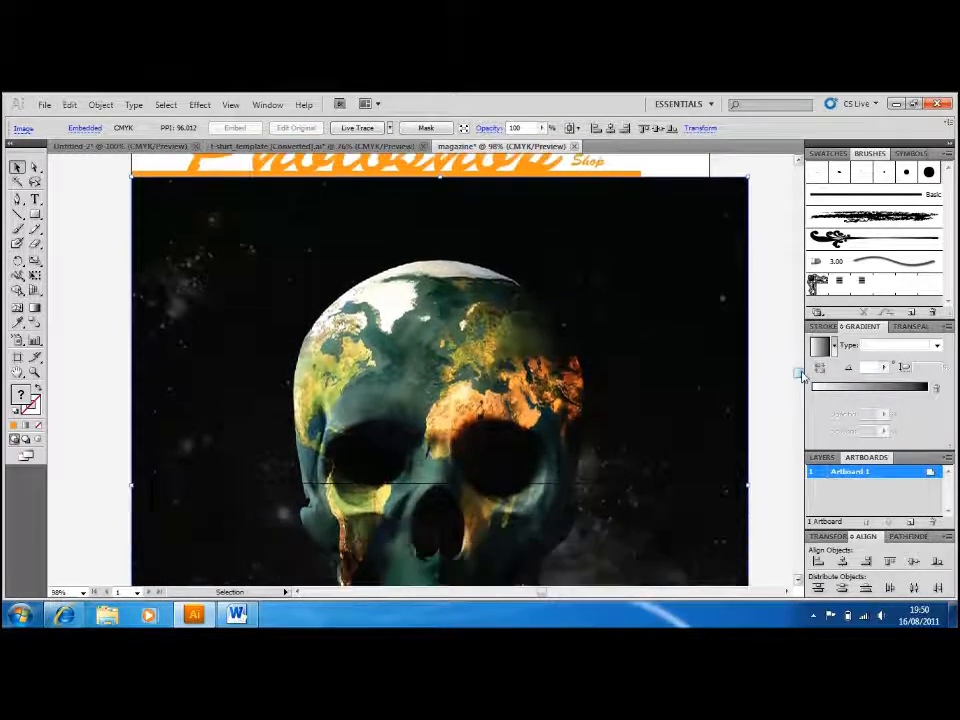
{"action": "scroll", "coordinate": [801, 374], "scroll_direction": "down", "scroll_amount": 6}
{"action": "scroll", "coordinate": [801, 380], "scroll_direction": "up", "scroll_amount": 2}
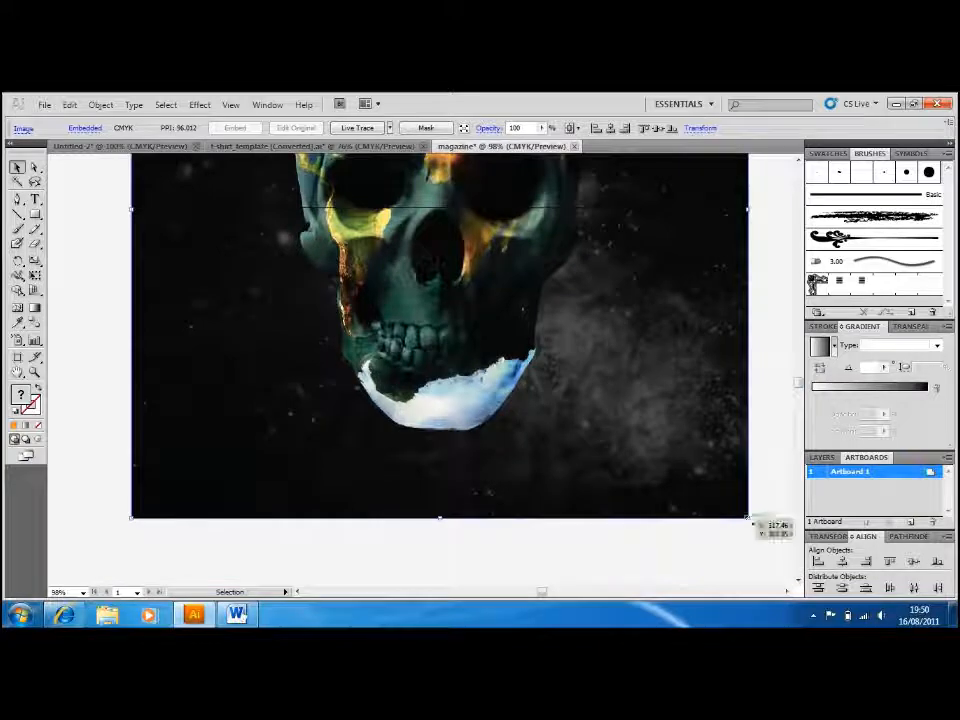
{"action": "left_click_drag", "start_coordinate": [753, 520], "coordinate": [668, 428]}
{"action": "scroll", "coordinate": [800, 385], "scroll_direction": "up", "scroll_amount": 3}
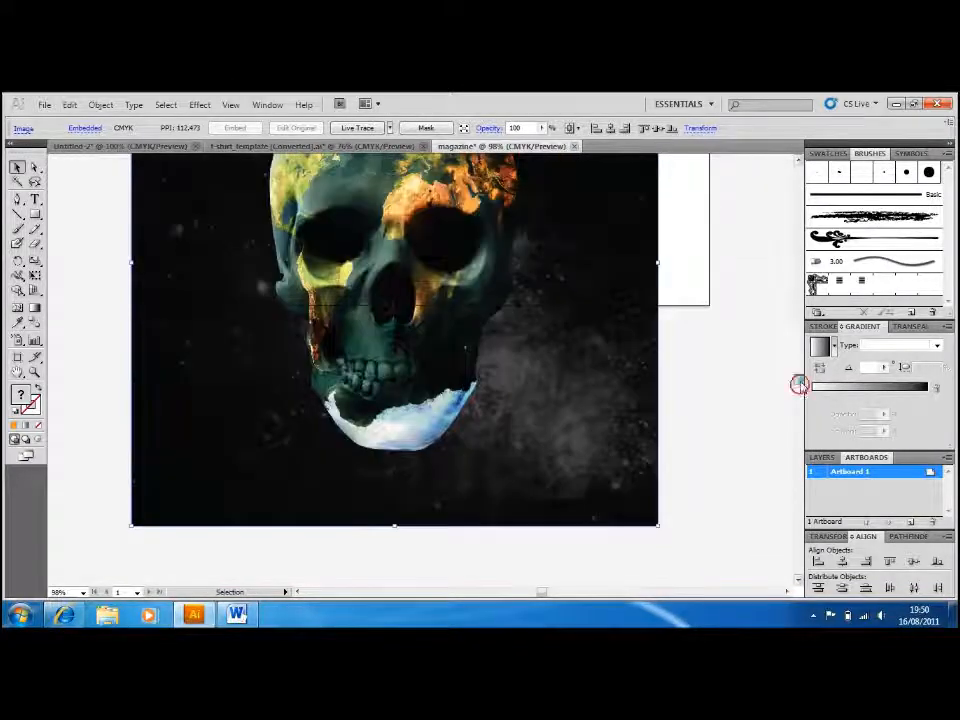
{"action": "left_click_drag", "start_coordinate": [659, 547], "coordinate": [770, 586]}
{"action": "left_click_drag", "start_coordinate": [678, 403], "coordinate": [713, 398]}
{"action": "scroll", "coordinate": [752, 304], "scroll_direction": "up", "scroll_amount": 5}
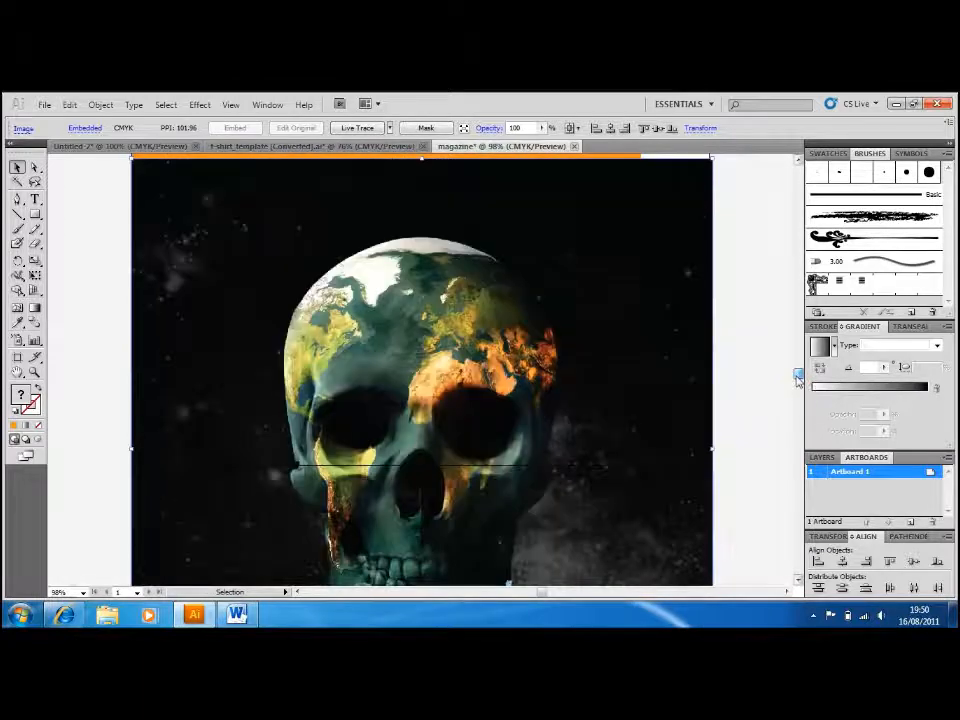
Fine-tune the skull picture so its right edge matches the page's and its top edge meets the orange bar
{"action": "left_click", "coordinate": [752, 304]}
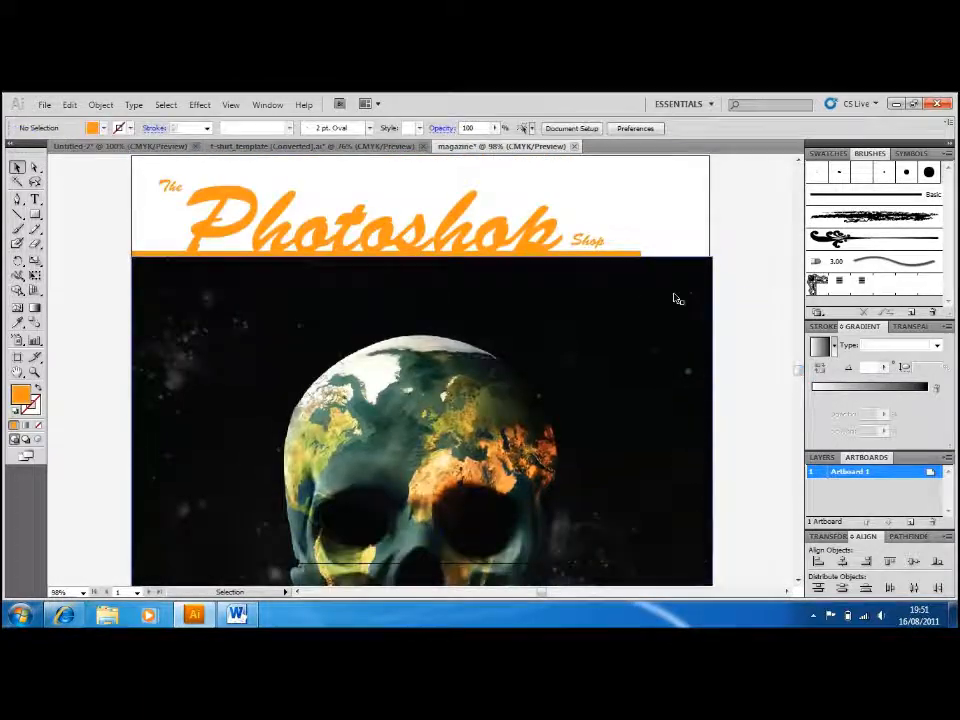
{"action": "left_click", "coordinate": [675, 293]}
{"action": "left_click_drag", "start_coordinate": [713, 257], "coordinate": [710, 258]}
{"action": "left_click", "coordinate": [731, 253]}
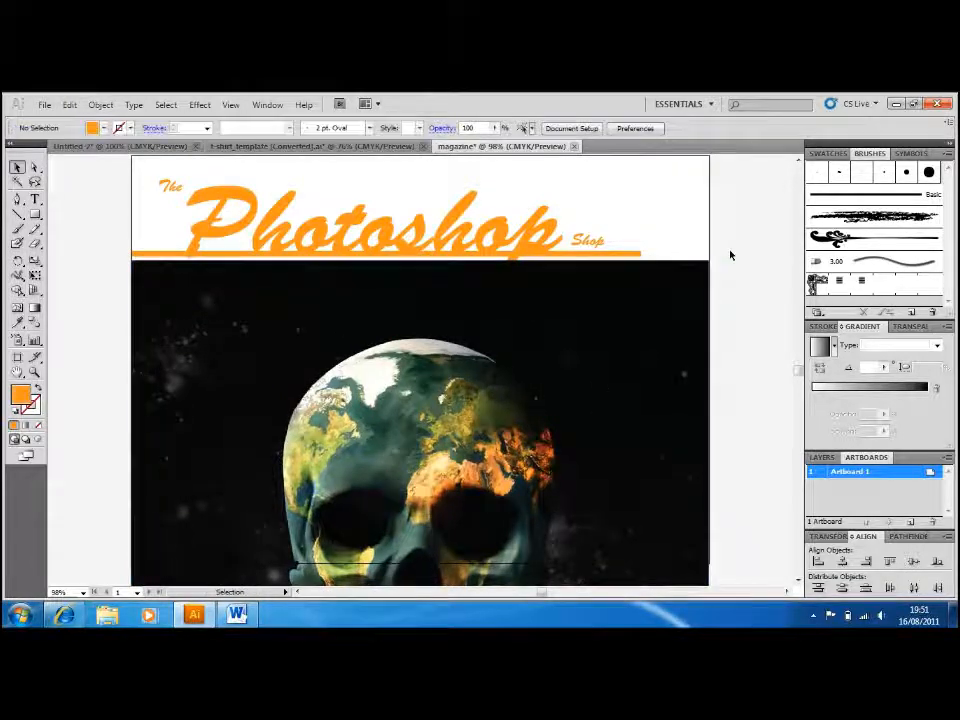
{"action": "left_click", "coordinate": [596, 386]}
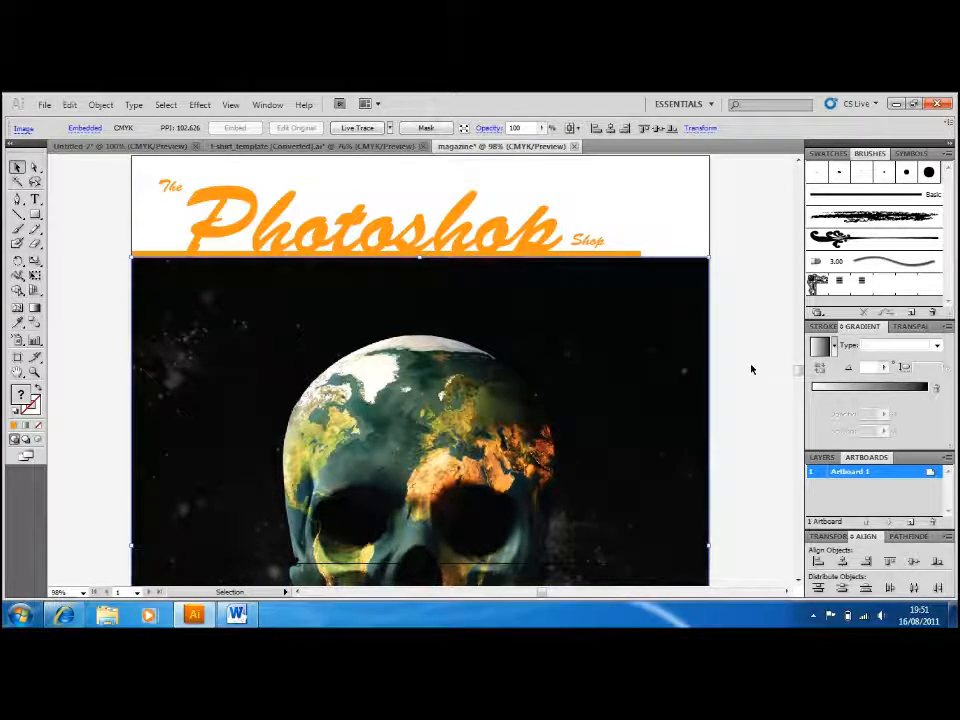
{"action": "left_click", "coordinate": [790, 376]}
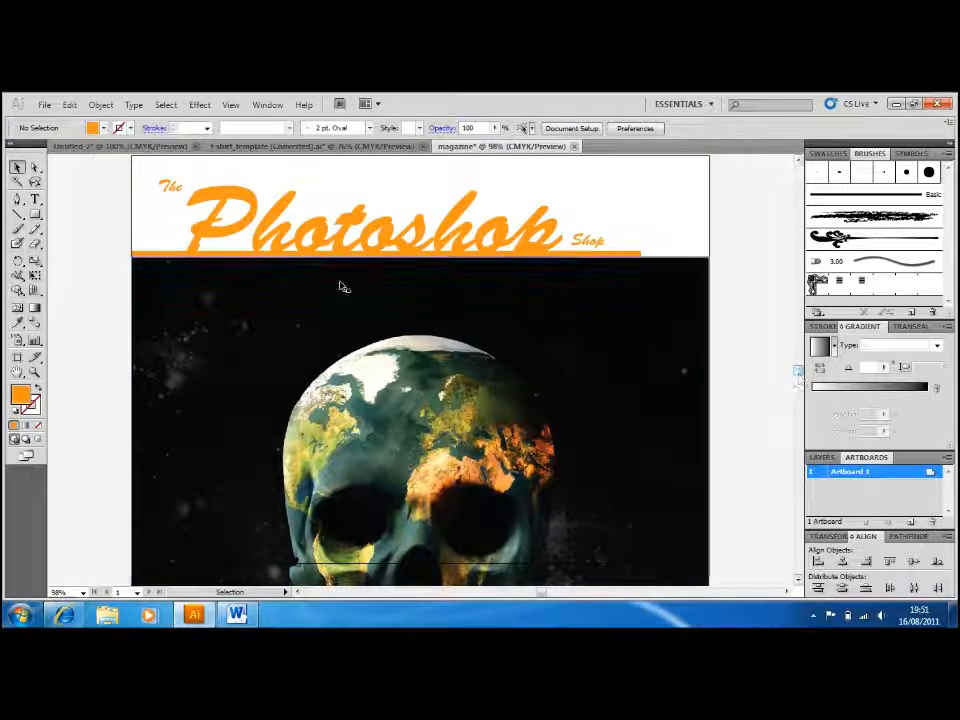
Draw a rectangle over the picture from the bar's lower edge to the page's lower-right corner, and set its fill to none
{"action": "left_click", "coordinate": [35, 213]}
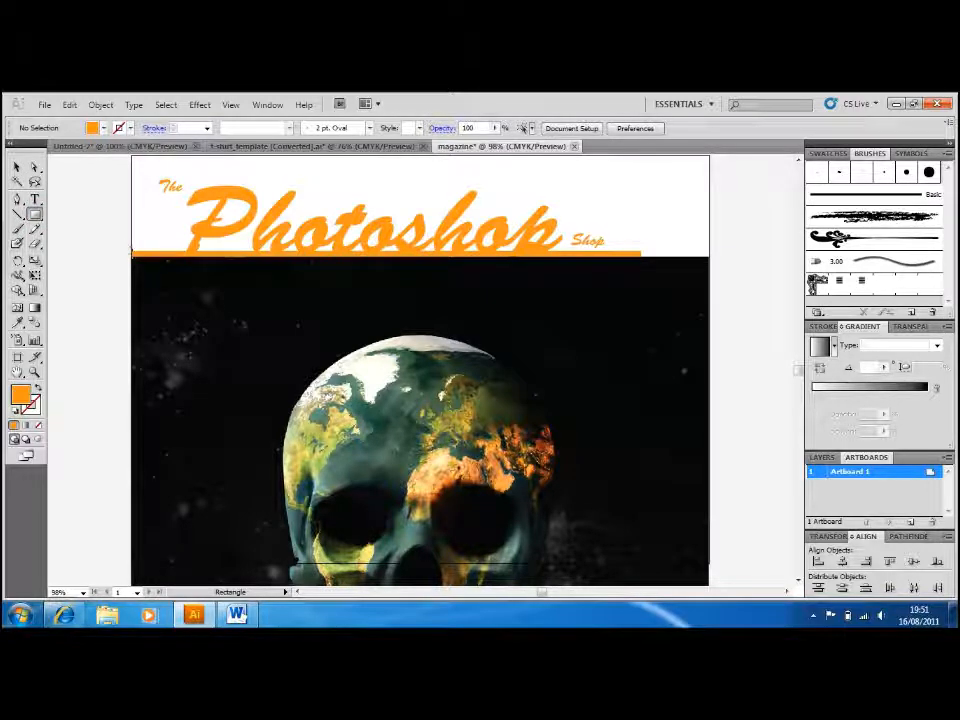
{"action": "left_click_drag", "start_coordinate": [130, 256], "coordinate": [710, 563]}
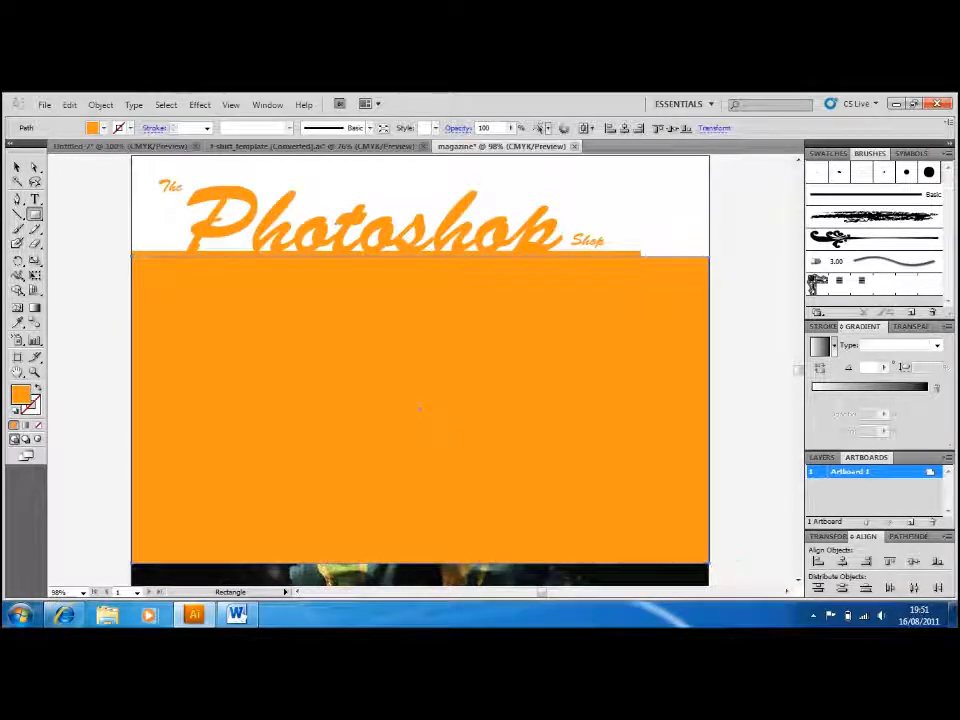
{"action": "left_click", "coordinate": [105, 129]}
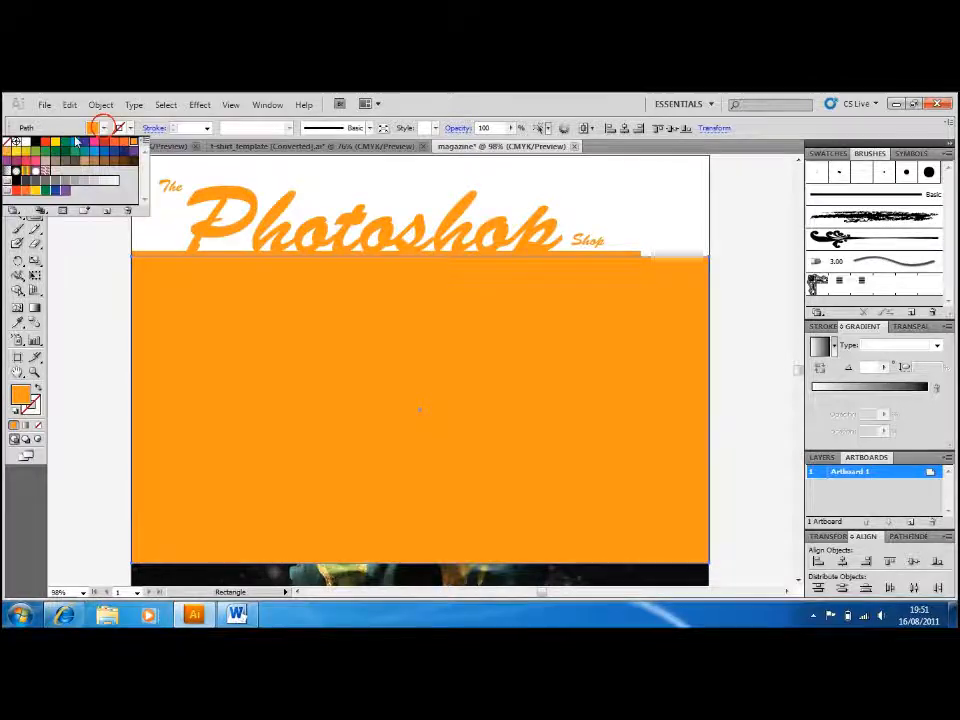
{"action": "left_click", "coordinate": [14, 143]}
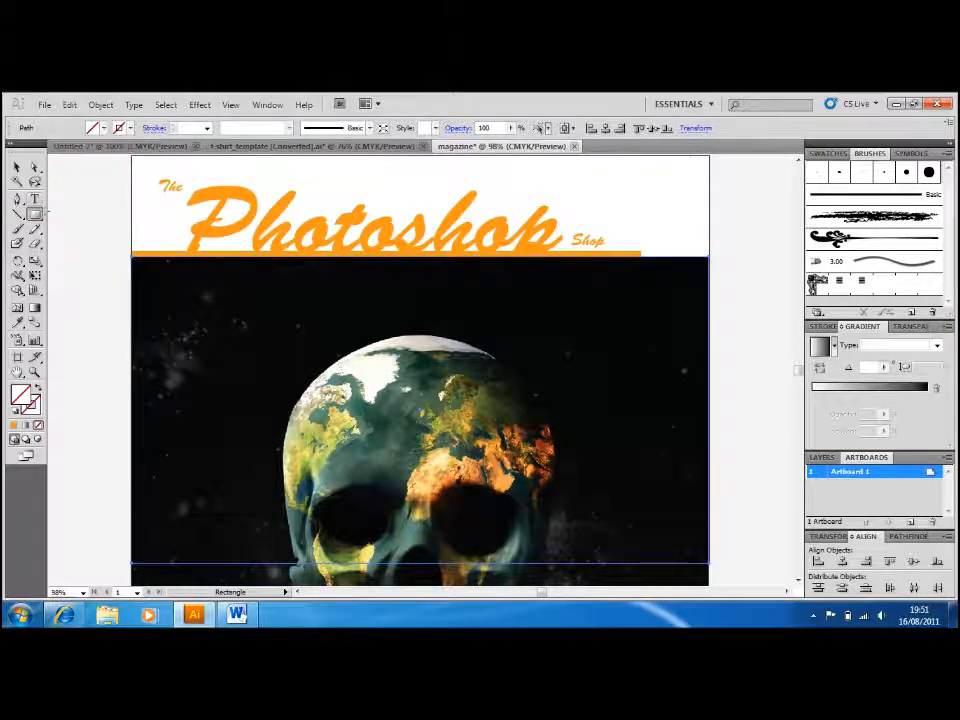
Select the unfilled rectangle together with the skull picture and make a clipping mask that crops the picture to the page
{"action": "left_click", "coordinate": [16, 166]}
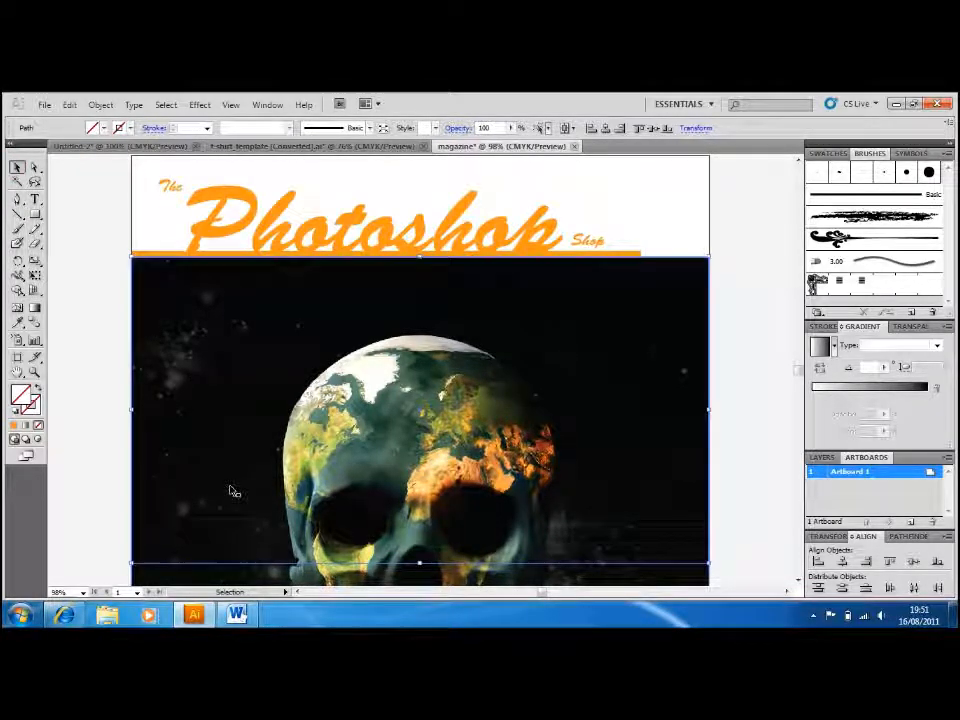
{"action": "left_click", "coordinate": [268, 578], "text": "shift"}
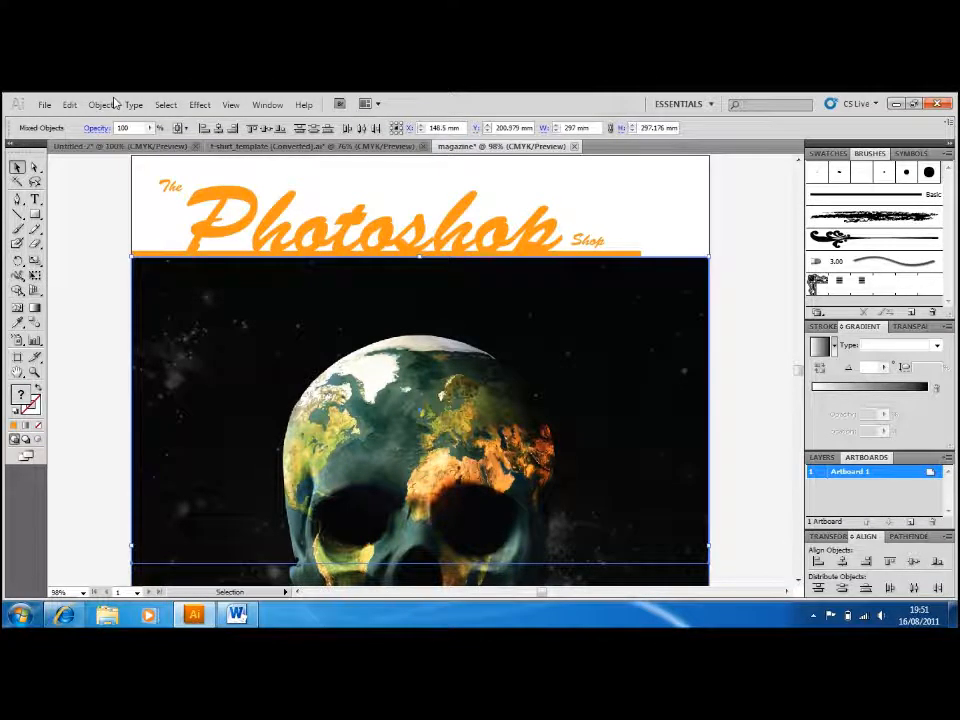
{"action": "left_click", "coordinate": [103, 104]}
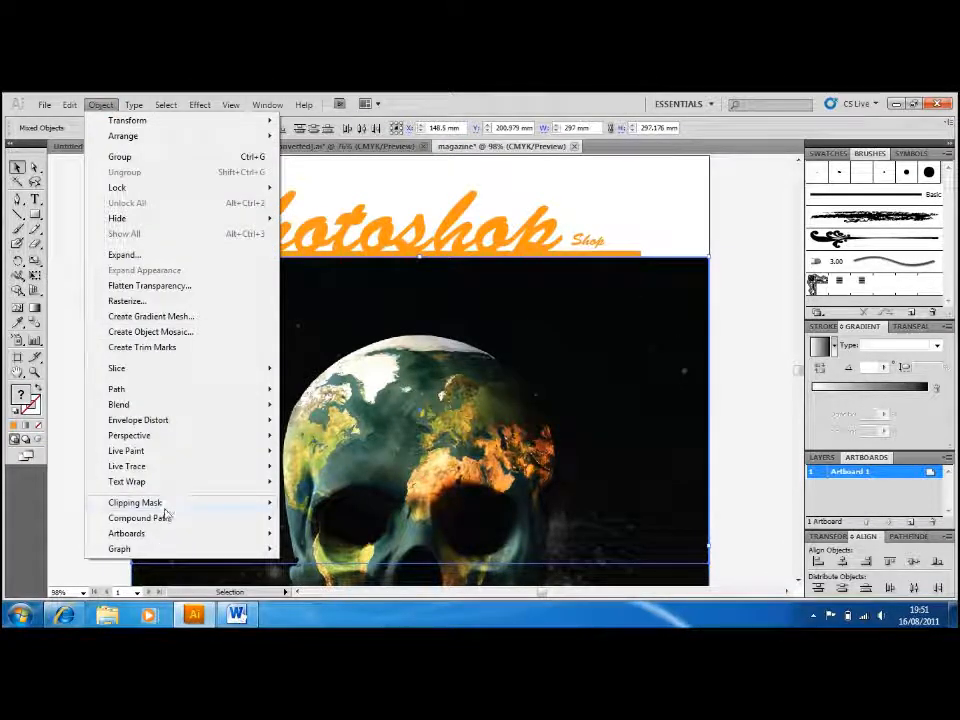
{"action": "mouse_move", "coordinate": [170, 506]}
{"action": "left_click", "coordinate": [348, 506]}
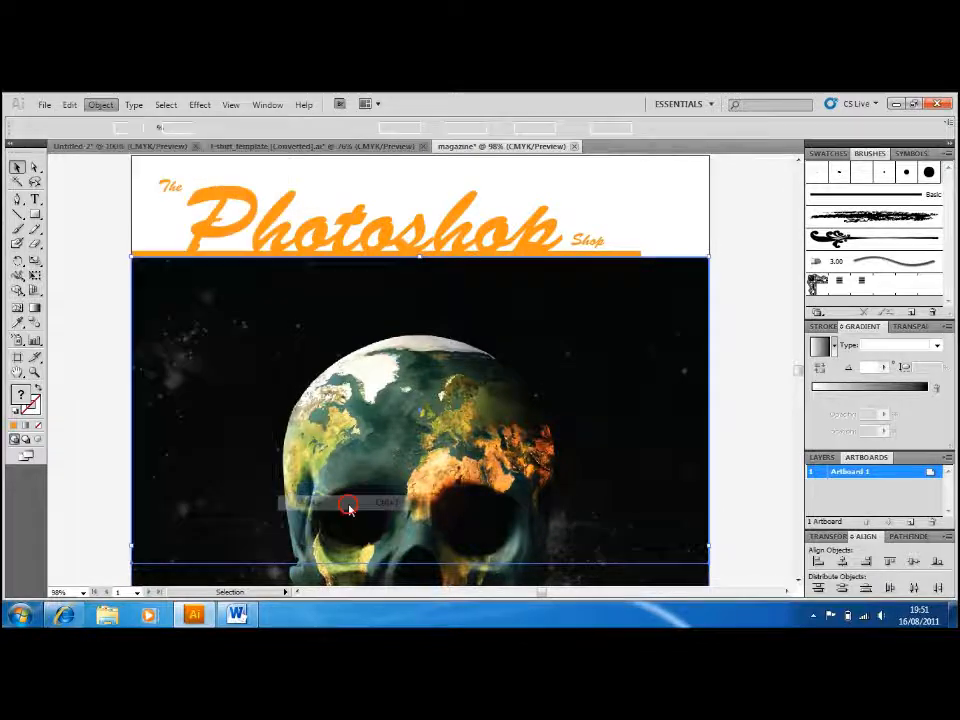
{"action": "left_click", "coordinate": [766, 381]}
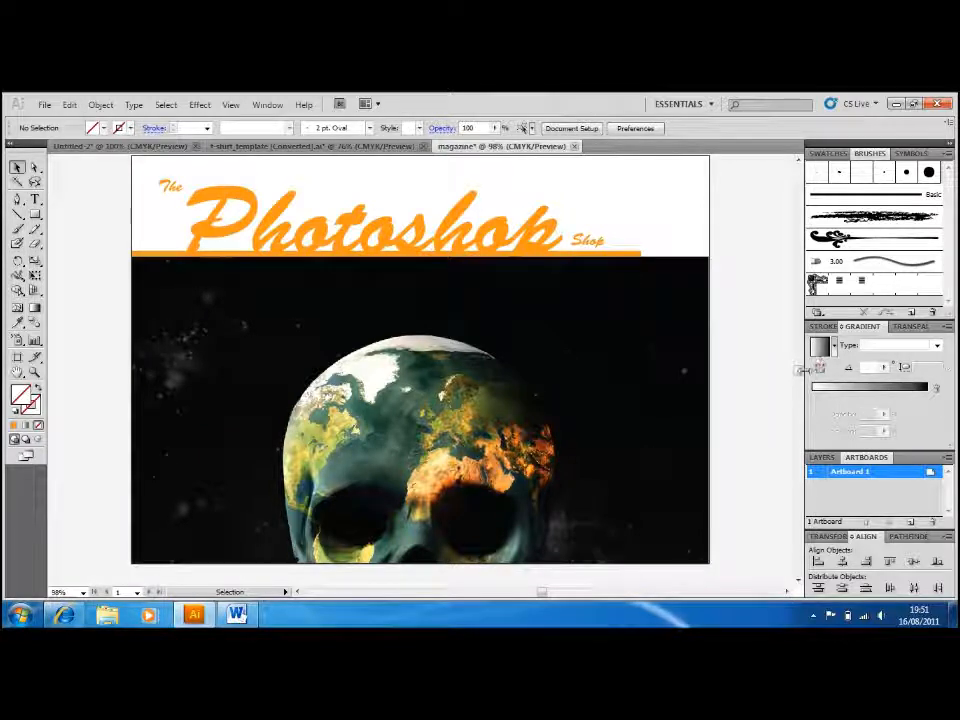
Examine the headline and the orange bar at the foot of the Untitled-2 cover, and return to the magazine document
{"action": "scroll", "coordinate": [800, 370], "scroll_direction": "up", "scroll_amount": 1}
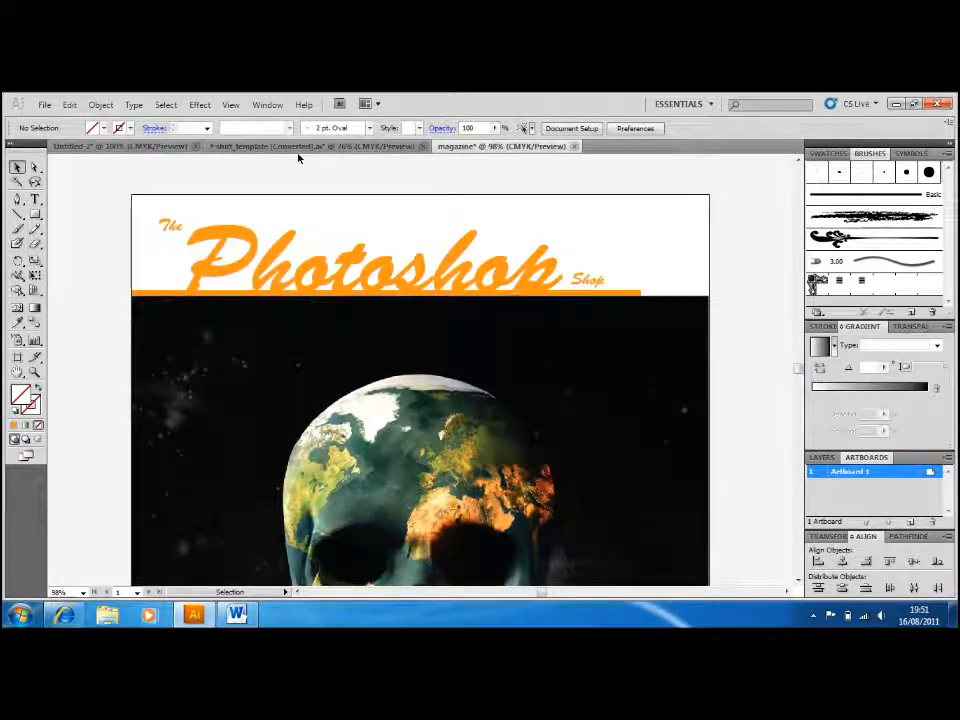
{"action": "left_click", "coordinate": [166, 147]}
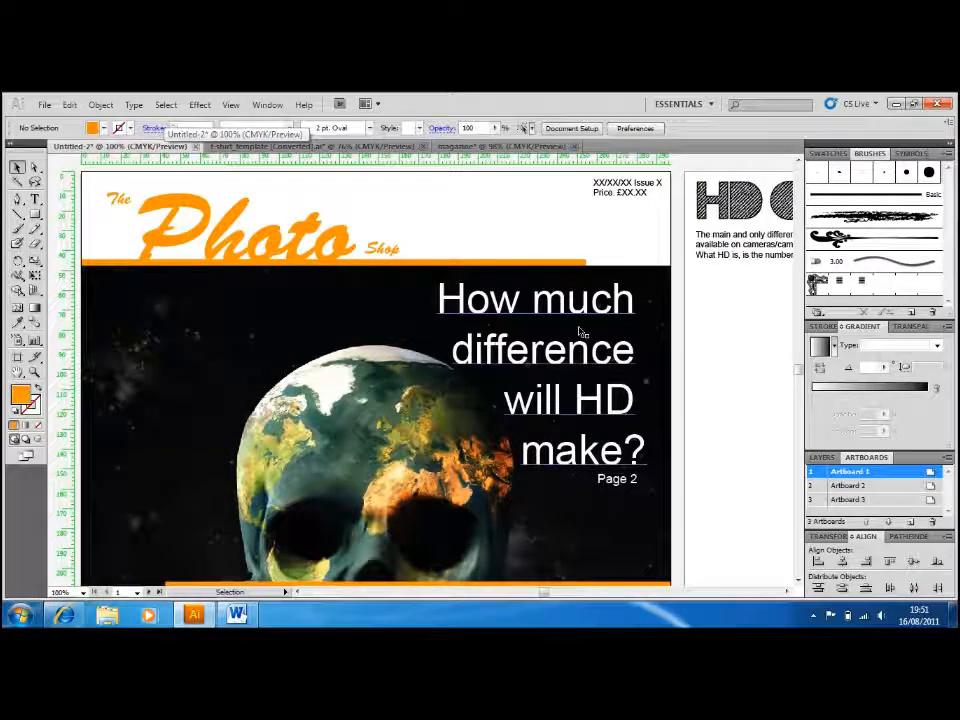
{"action": "scroll", "coordinate": [604, 471], "scroll_direction": "down", "scroll_amount": 3}
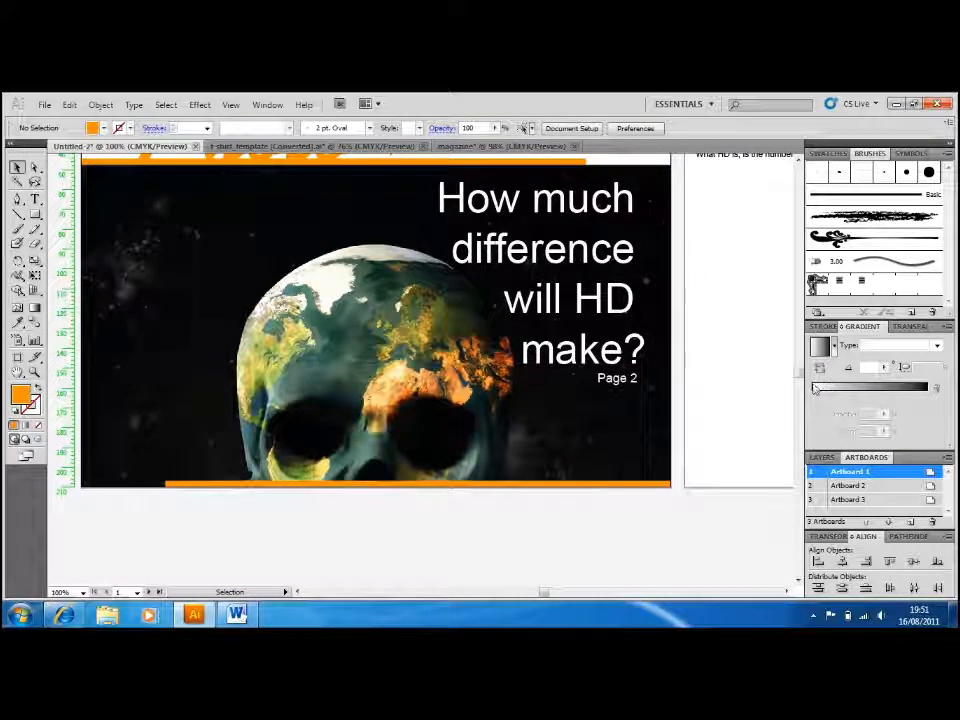
{"action": "scroll", "coordinate": [793, 370], "scroll_direction": "up", "scroll_amount": 4}
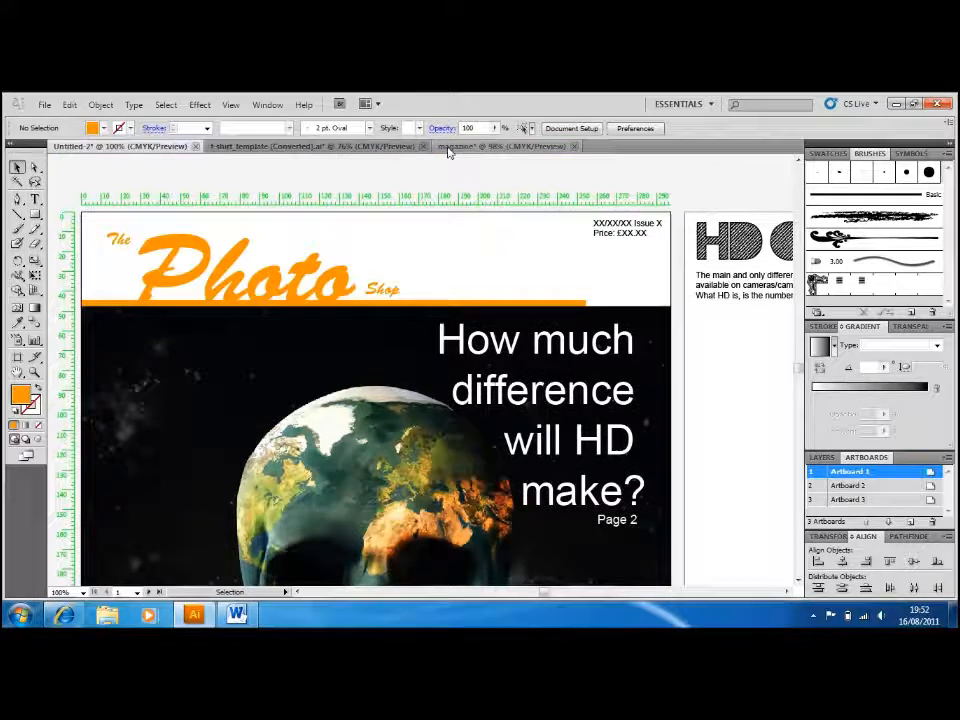
{"action": "left_click", "coordinate": [482, 145]}
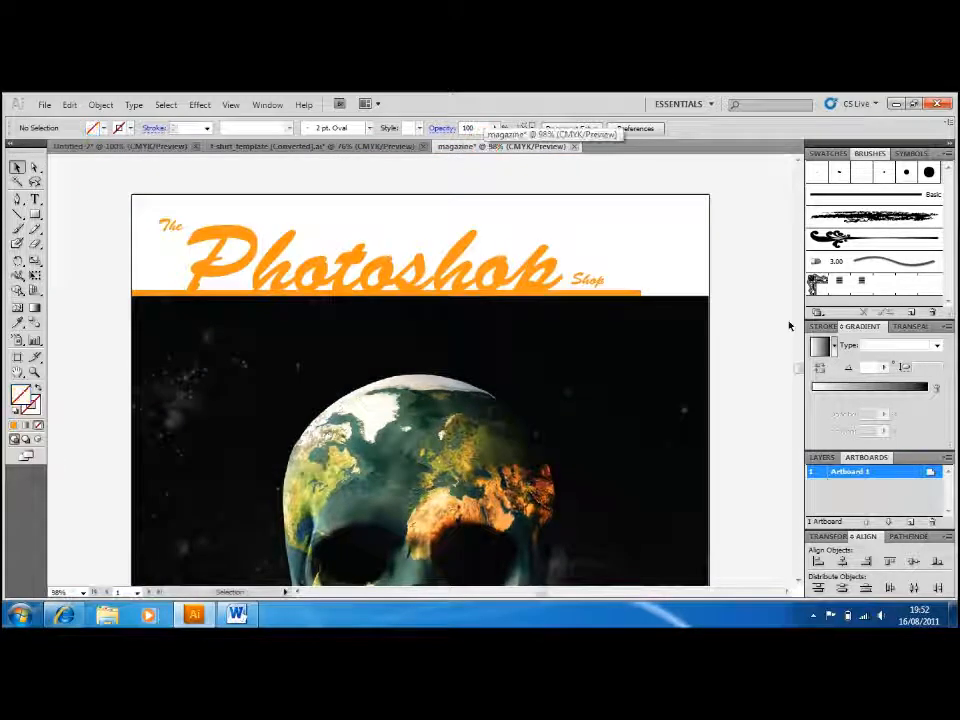
{"action": "scroll", "coordinate": [620, 266], "scroll_direction": "down", "scroll_amount": 1}
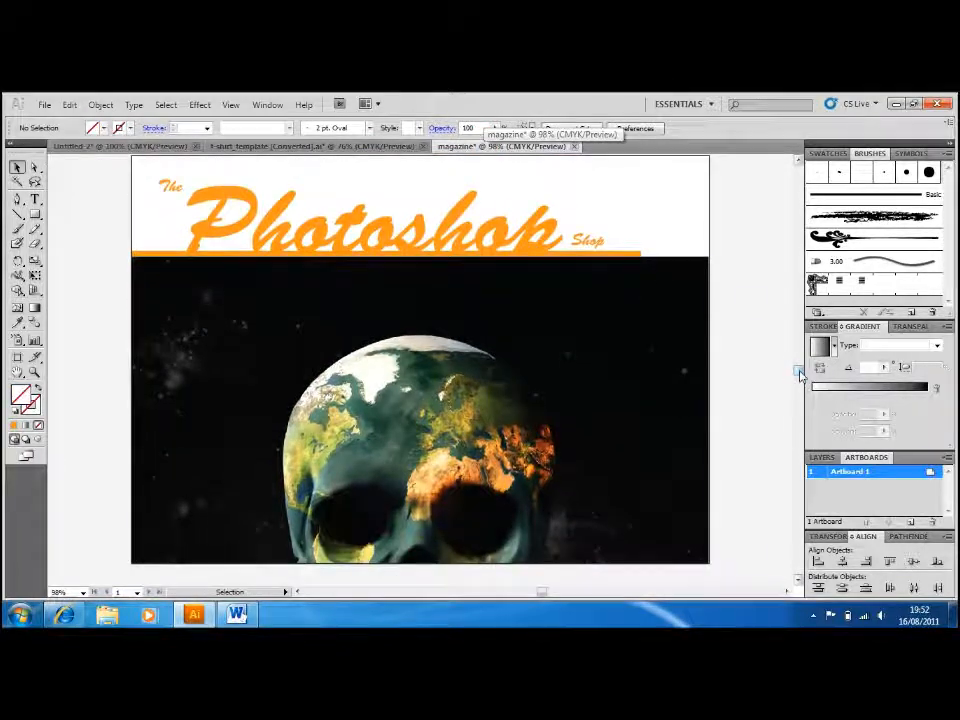
{"action": "left_click", "coordinate": [622, 260]}
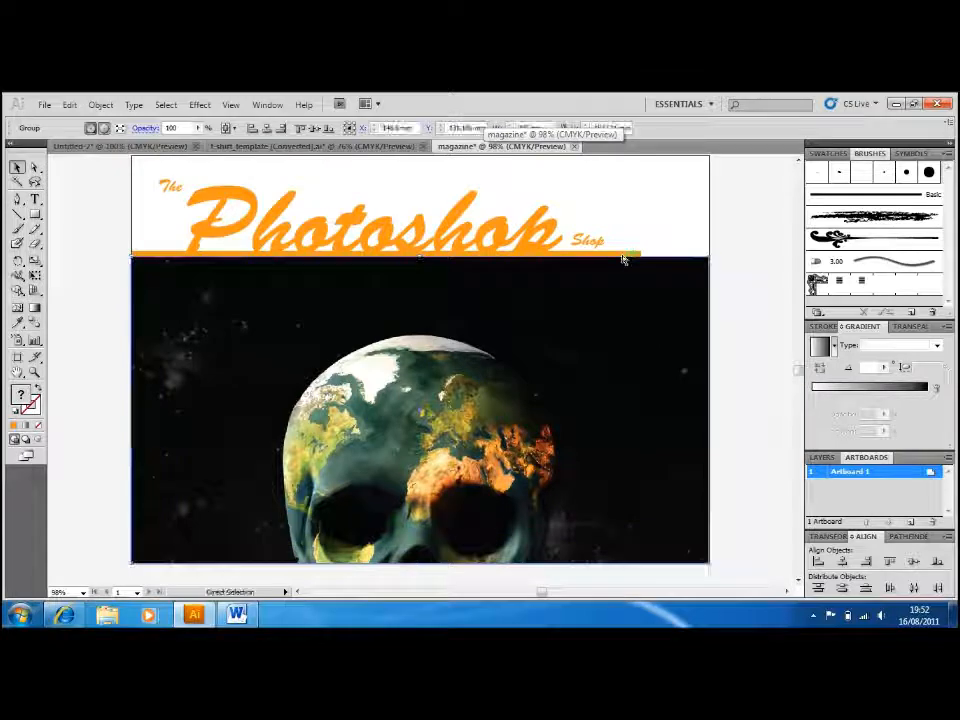
{"action": "key", "text": "ctrl+c"}
{"action": "key", "text": "ctrl+v"}
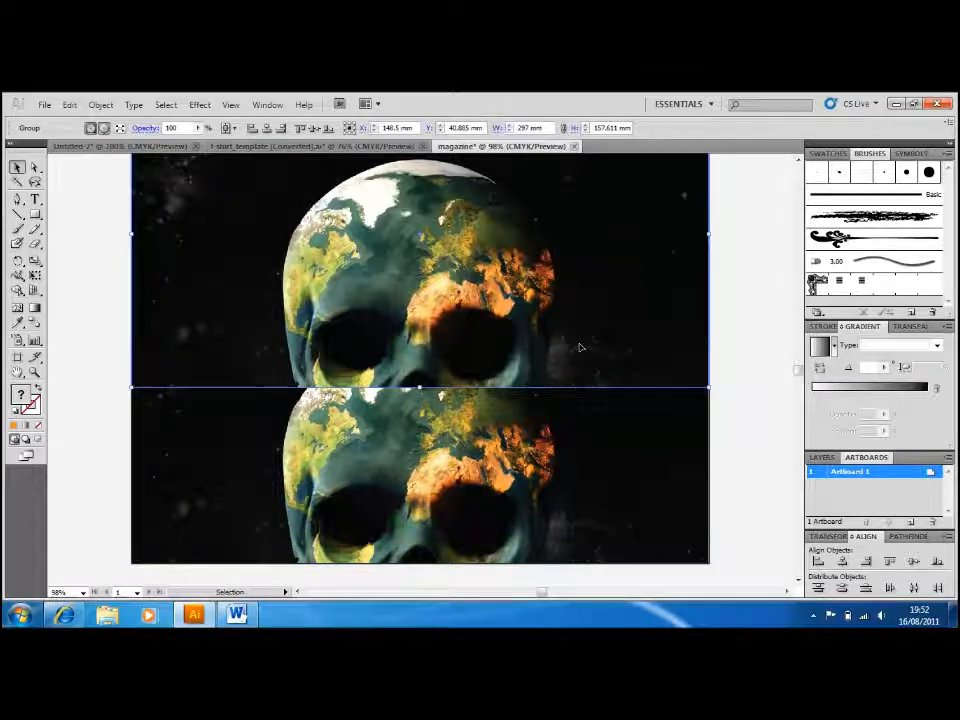
{"action": "key", "text": "Delete"}
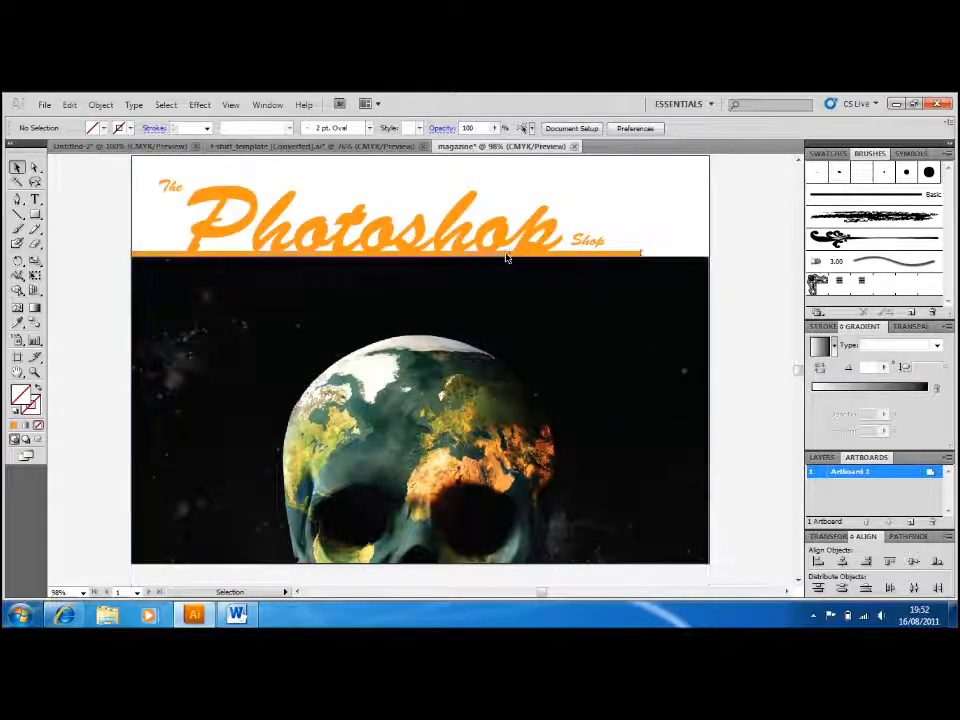
Duplicate the orange title bar and place the copy along the picture's lower edge, flush with the page's right edge
{"action": "left_click", "coordinate": [506, 253]}
{"action": "key", "text": "v"}
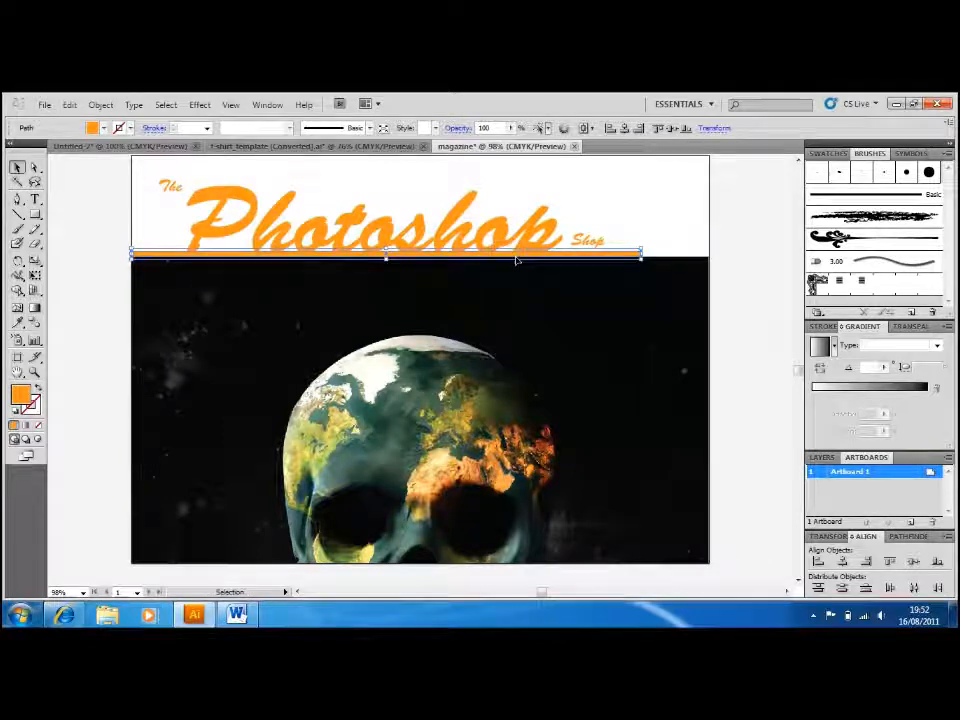
{"action": "key", "text": "ctrl+c"}
{"action": "key", "text": "ctrl+v"}
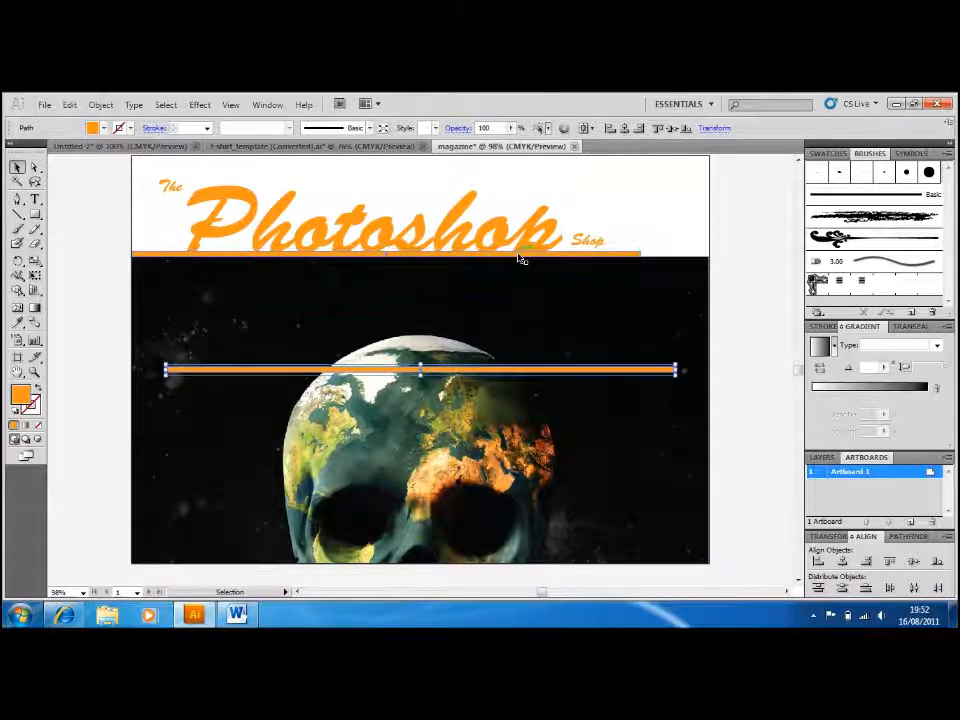
{"action": "left_click_drag", "start_coordinate": [483, 376], "coordinate": [517, 566]}
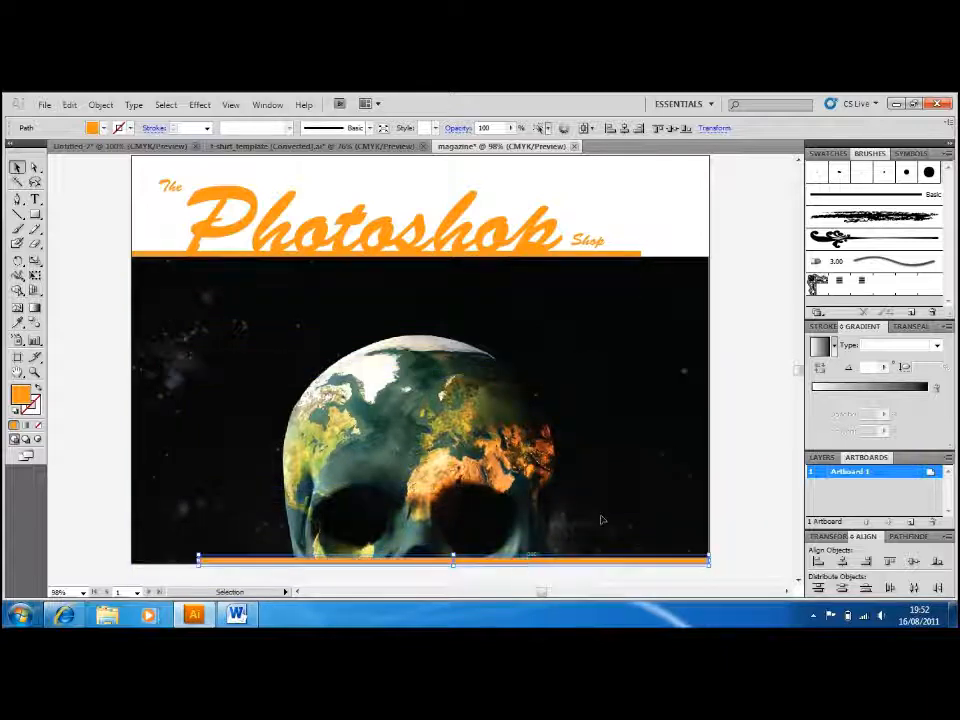
{"action": "left_click", "coordinate": [732, 500]}
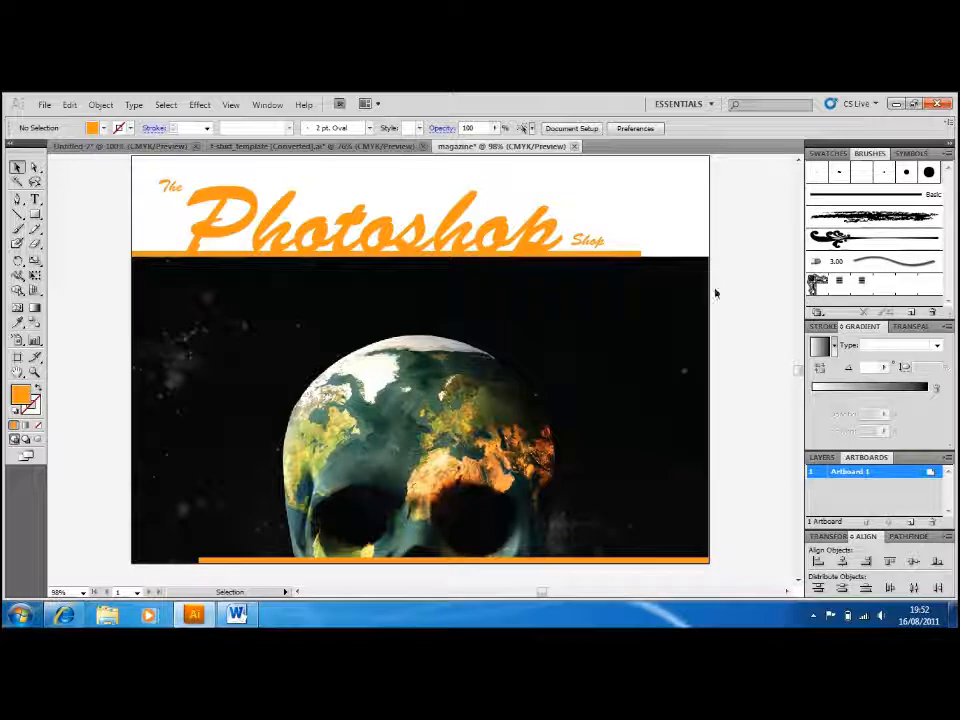
Add a text line reading "Like hello yourtube!" over the picture's dark area, above and to the right of the skull
{"action": "left_click", "coordinate": [35, 199]}
{"action": "left_click", "coordinate": [483, 298]}
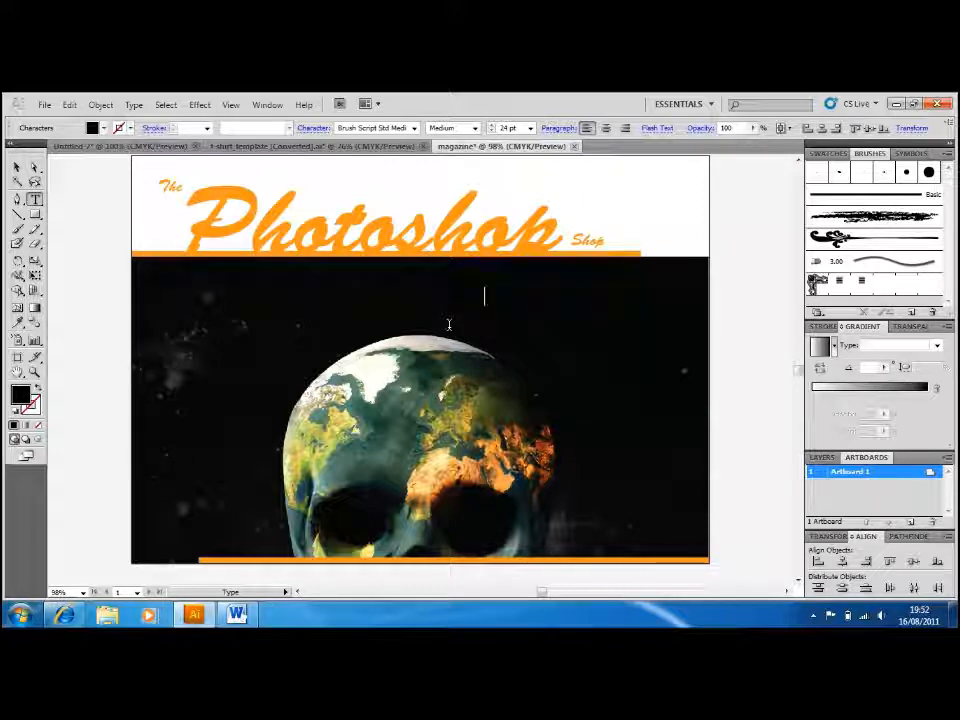
{"action": "type", "text": "ethe"}
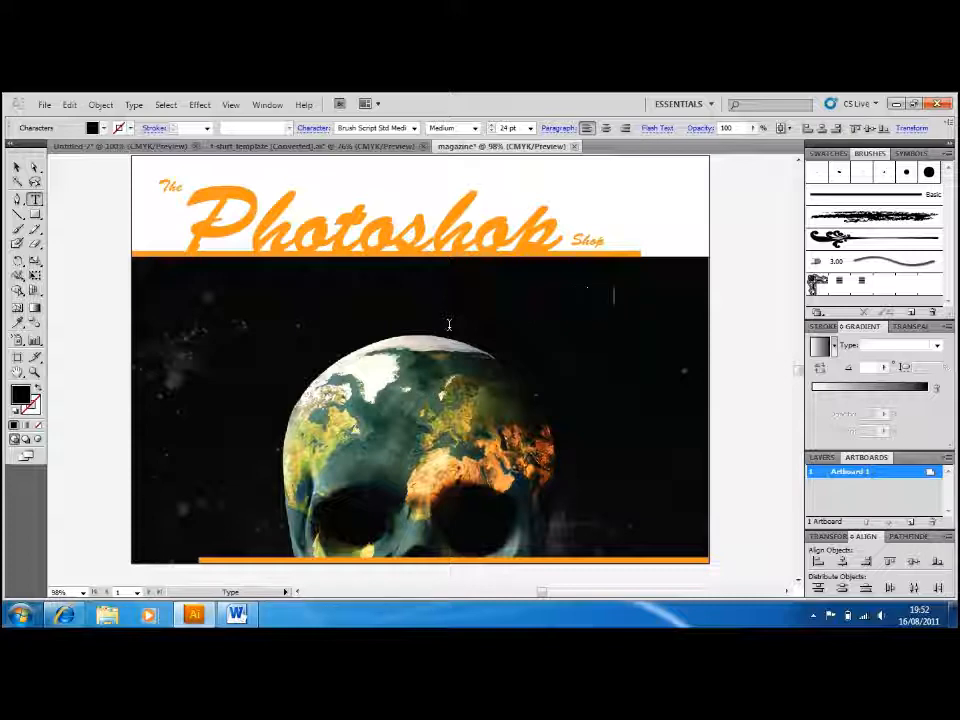
Change the fill colour of the whole "Like hello yourtube!" text to white
{"action": "key", "text": "ctrl+a"}
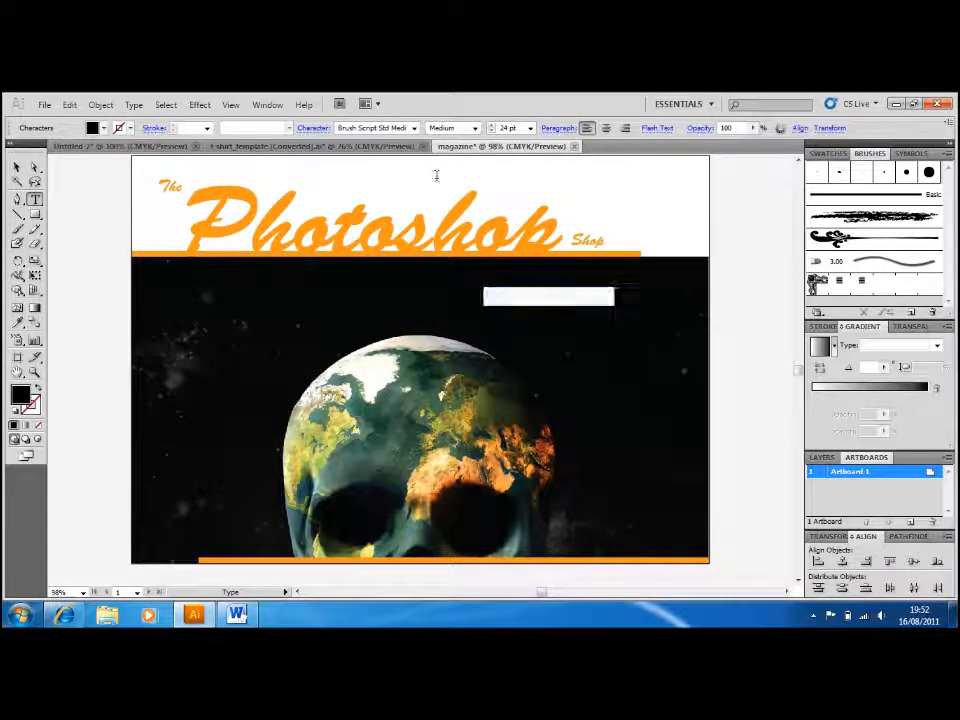
{"action": "left_click", "coordinate": [532, 128]}
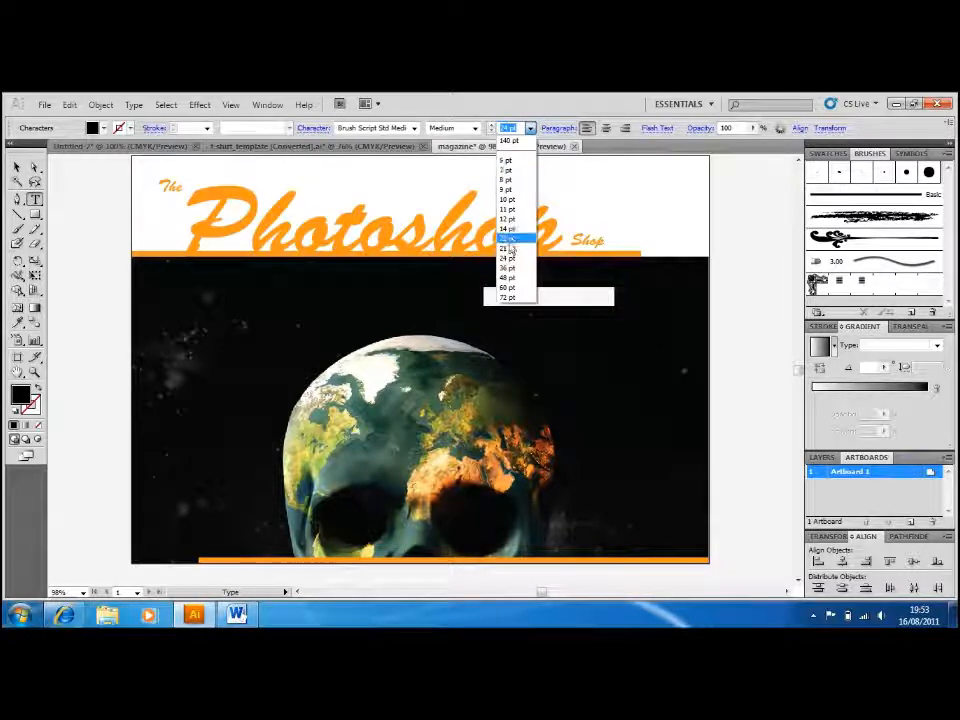
{"action": "left_click", "coordinate": [533, 99]}
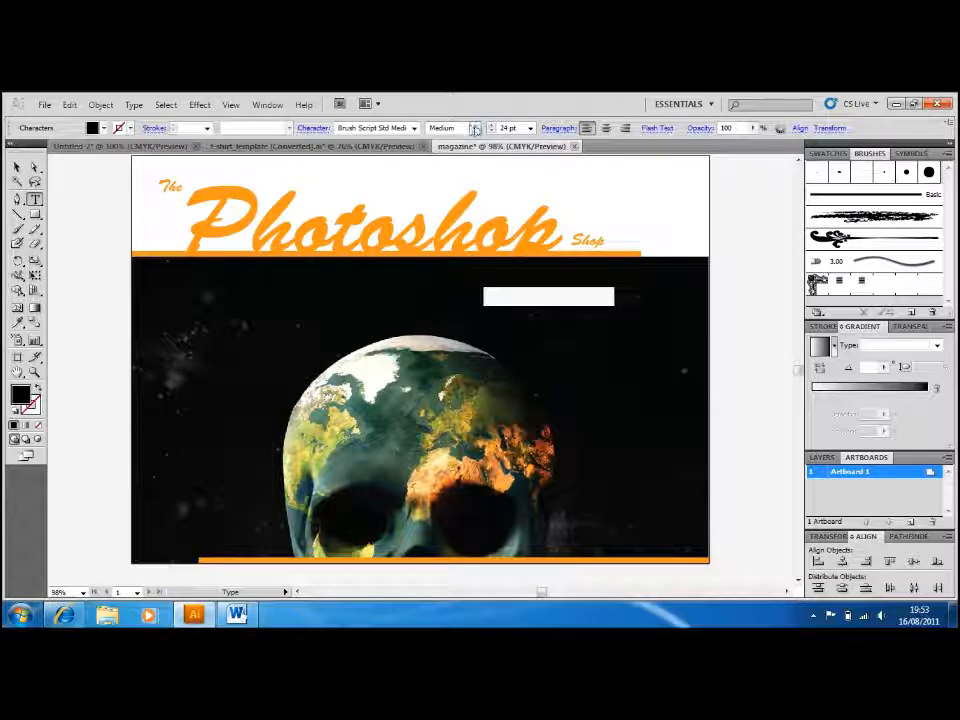
{"action": "left_click", "coordinate": [104, 129]}
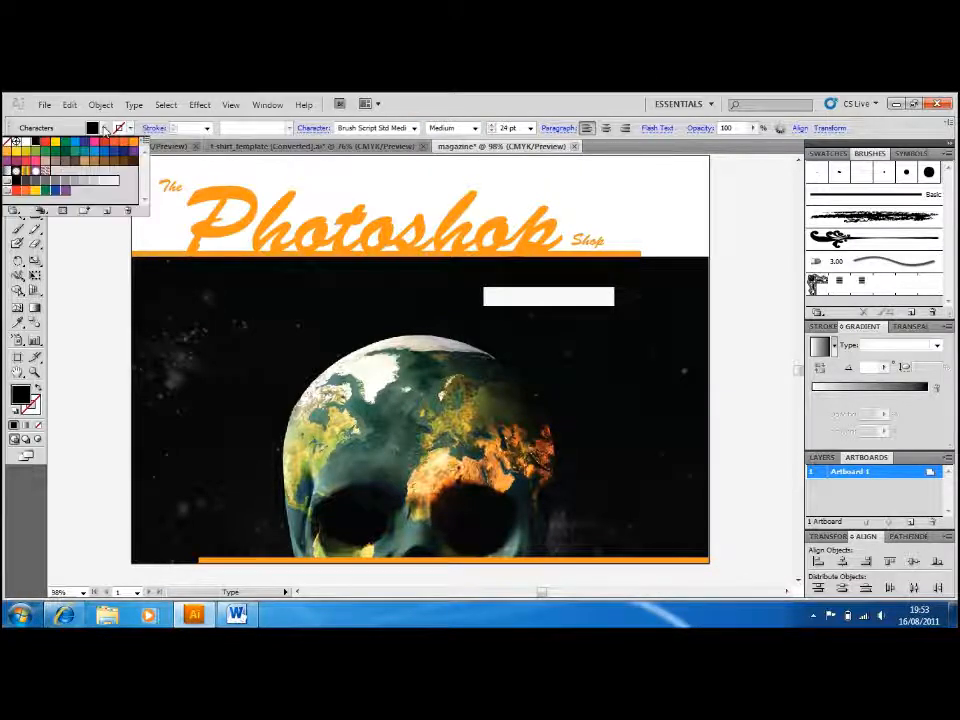
{"action": "left_click", "coordinate": [26, 142]}
{"action": "left_click", "coordinate": [38, 296]}
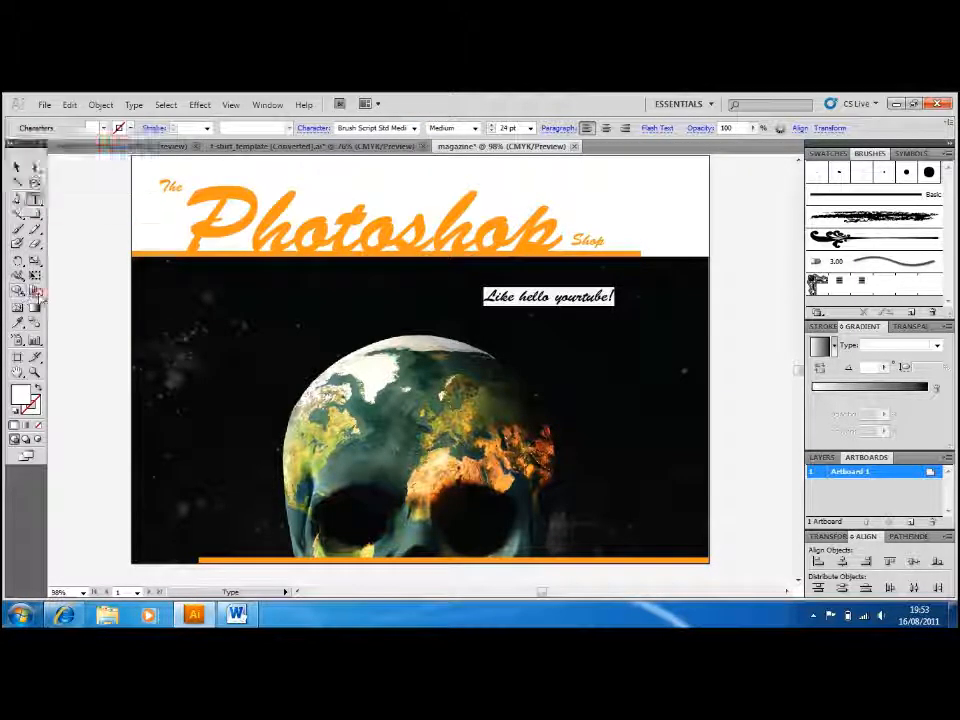
{"action": "left_click", "coordinate": [172, 270]}
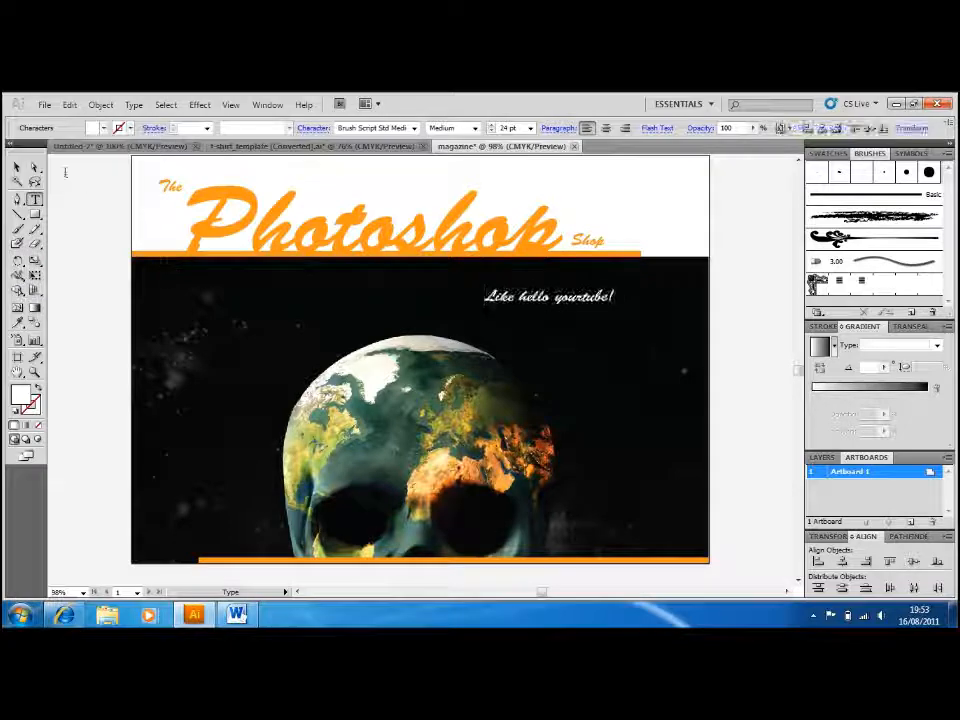
Move the white headline slightly down and to the right, and set all of its text to 72 pt
{"action": "left_click", "coordinate": [18, 162]}
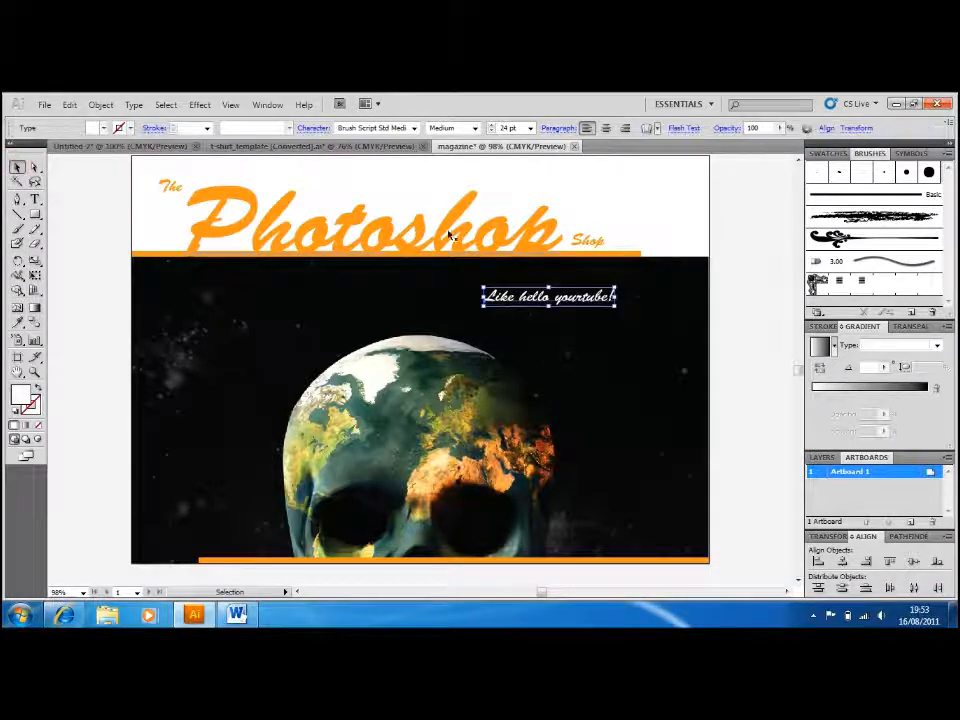
{"action": "left_click_drag", "start_coordinate": [517, 297], "coordinate": [525, 317]}
{"action": "key", "text": "t"}
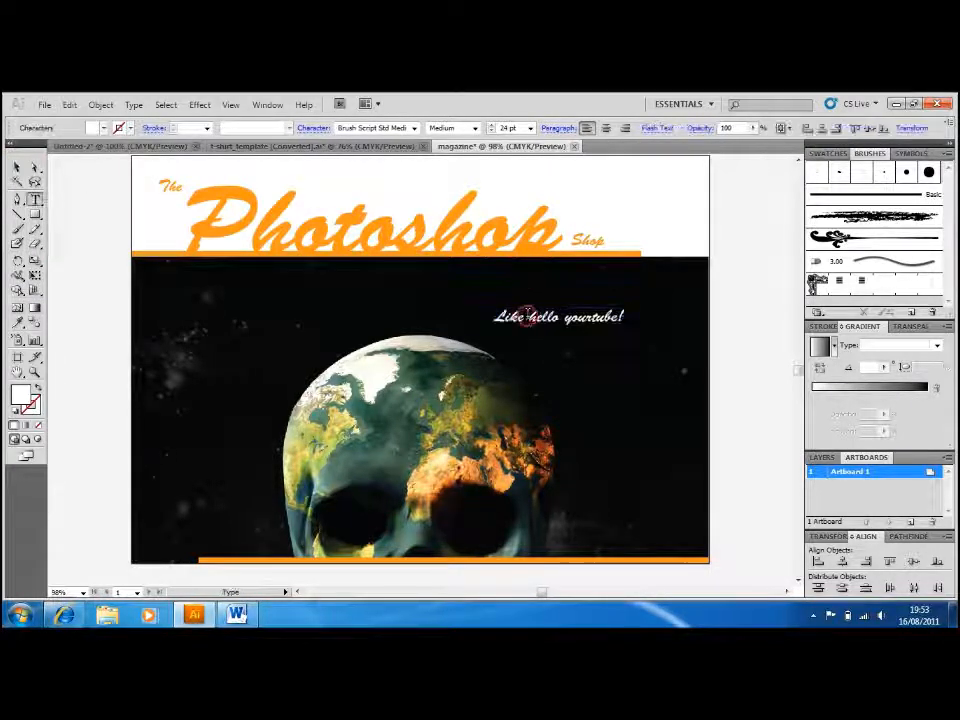
{"action": "left_click", "coordinate": [530, 128]}
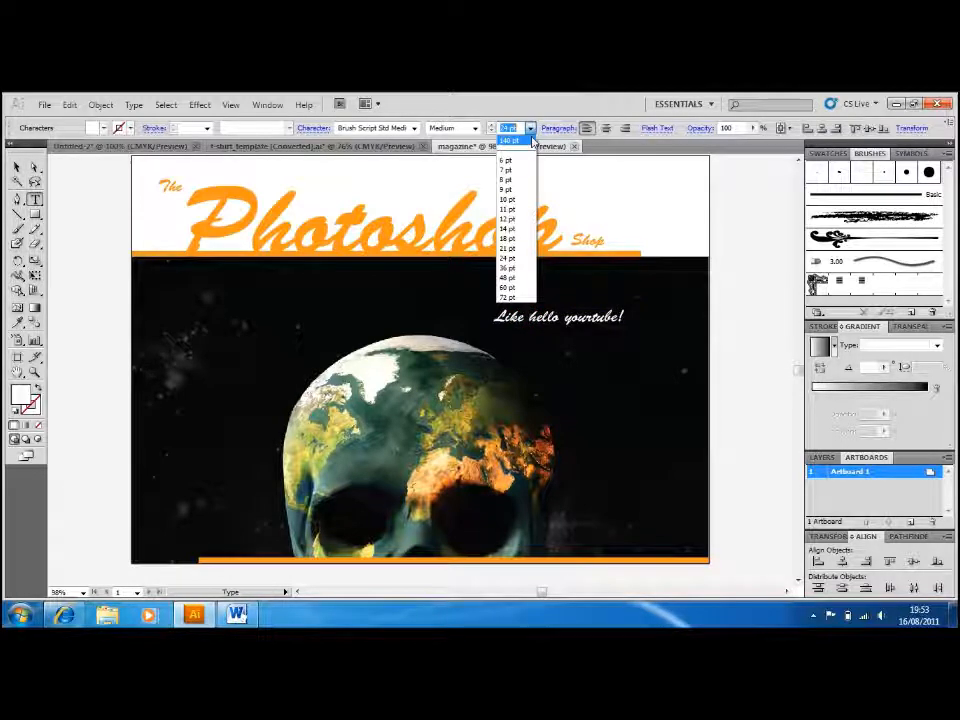
{"action": "left_click", "coordinate": [515, 294]}
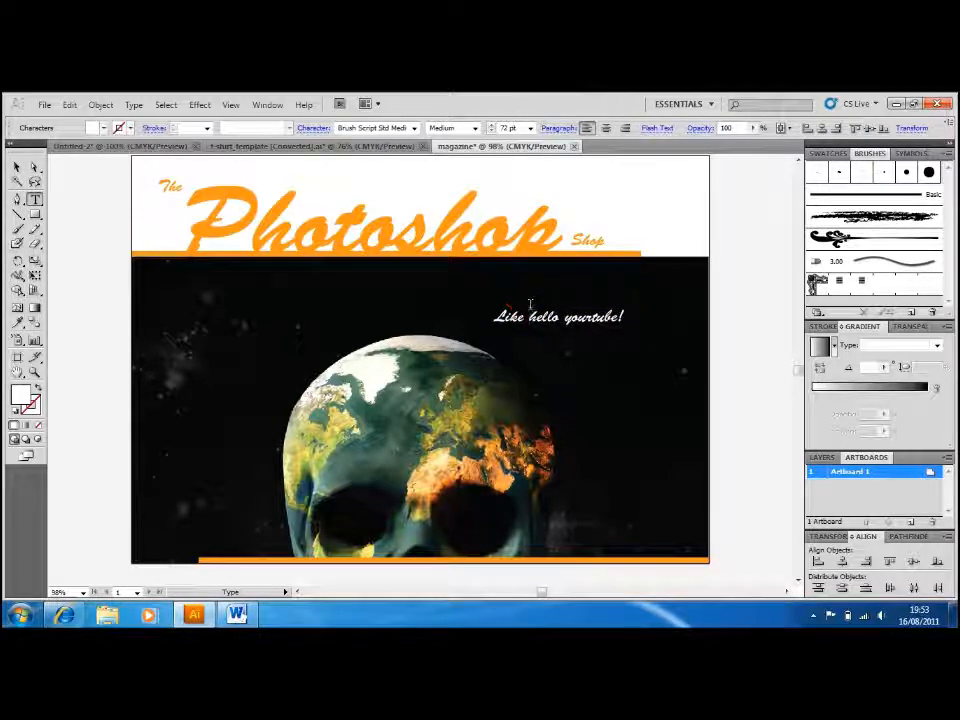
{"action": "key", "text": "ctrl+a"}
{"action": "left_click", "coordinate": [530, 128]}
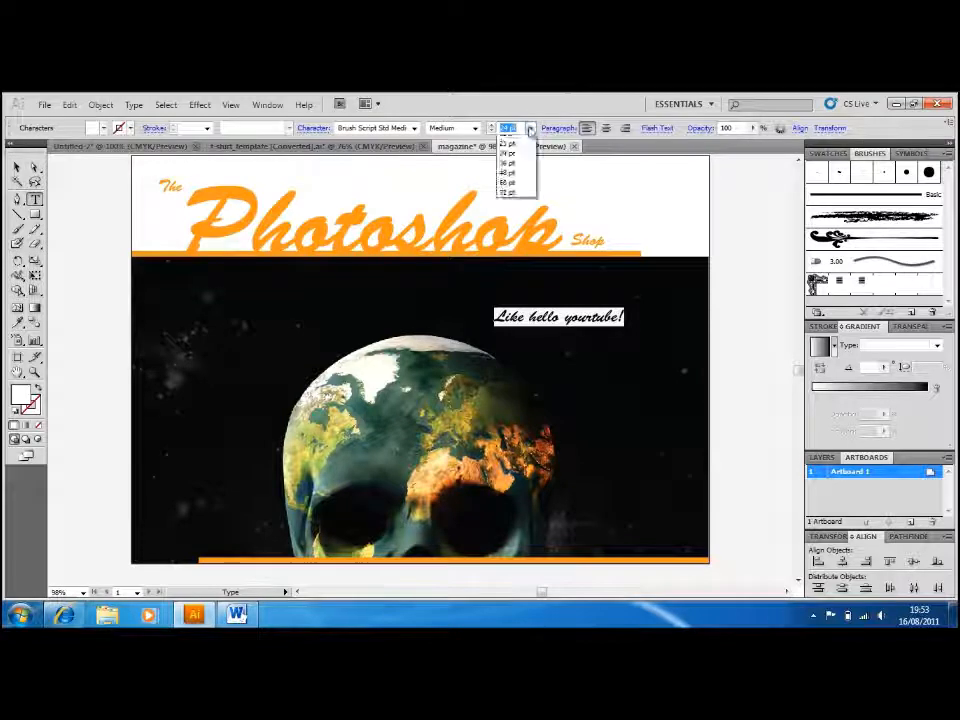
{"action": "left_click", "coordinate": [507, 297]}
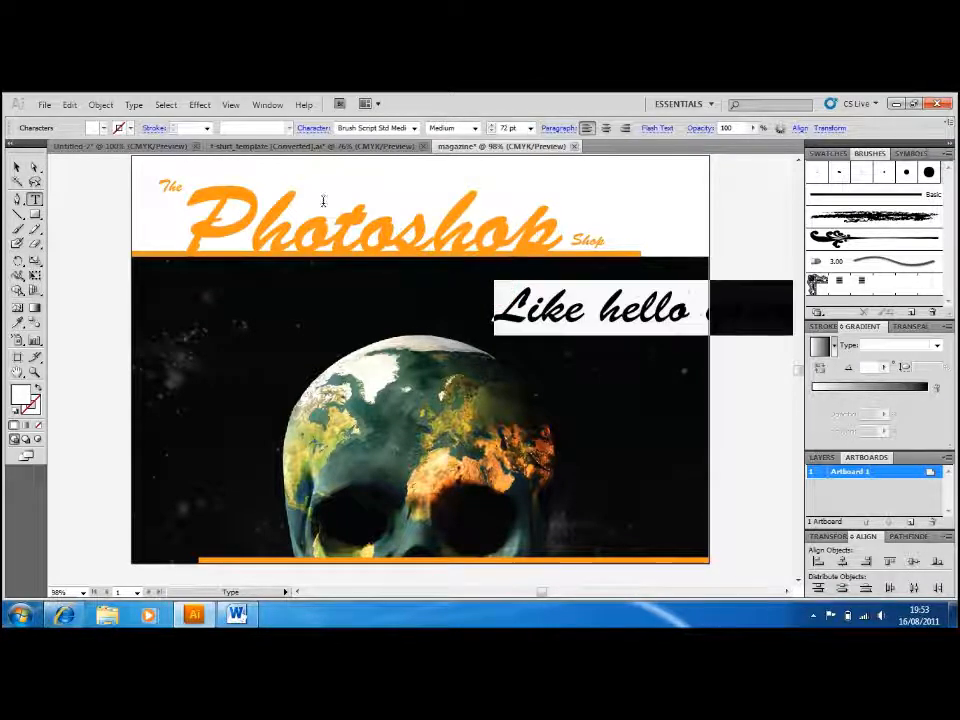
Align the whole headline text to the right
{"action": "left_click", "coordinate": [620, 309]}
{"action": "left_click", "coordinate": [604, 307]}
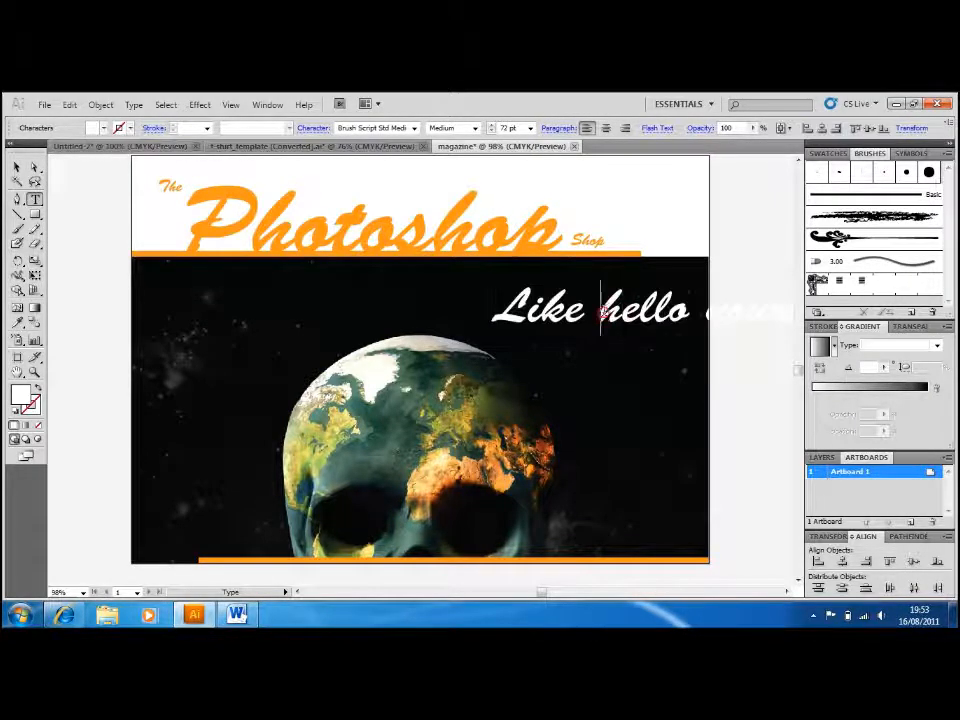
{"action": "key", "text": "ctrl+a"}
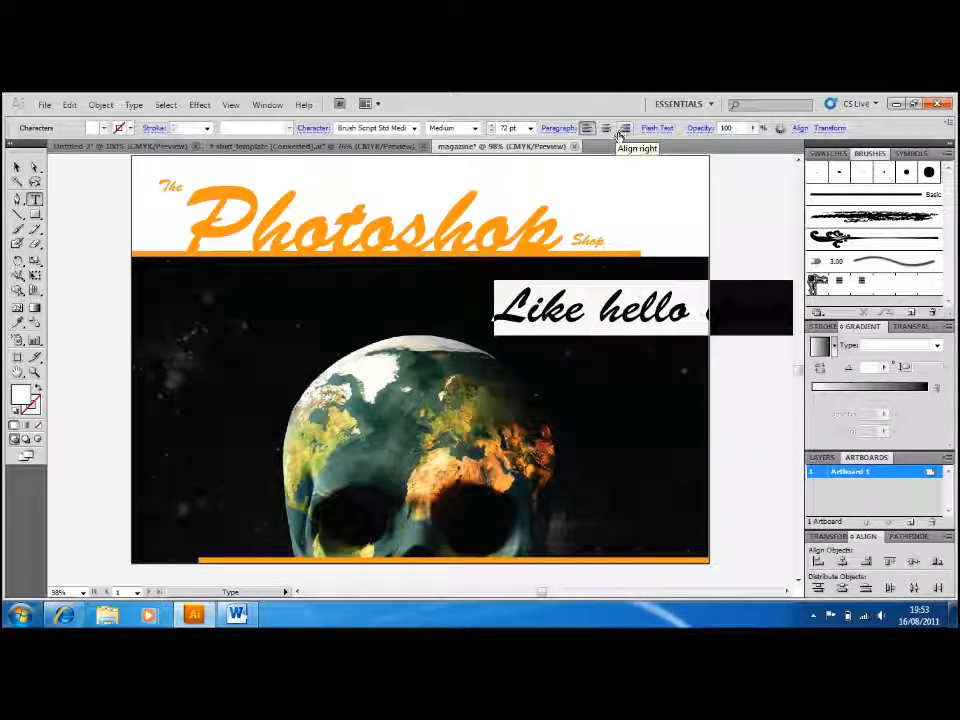
{"action": "left_click", "coordinate": [622, 131]}
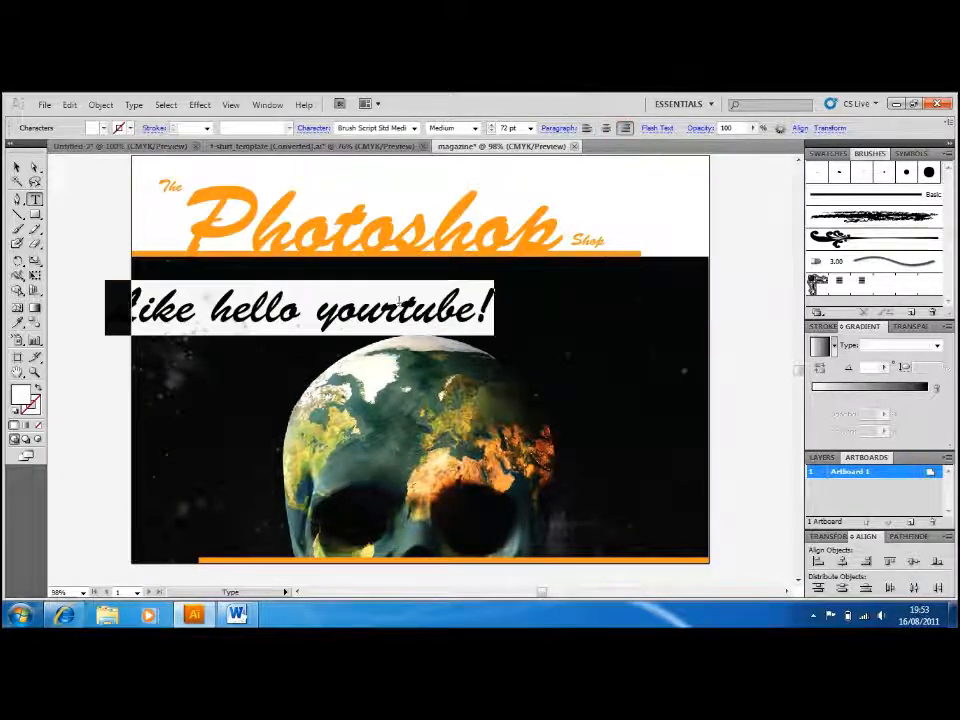
Break the headline after "Like" so that "hello" starts a new line, keeping the wording free of stray characters
{"action": "left_click_drag", "start_coordinate": [313, 319], "coordinate": [238, 318]}
{"action": "left_click", "coordinate": [209, 315]}
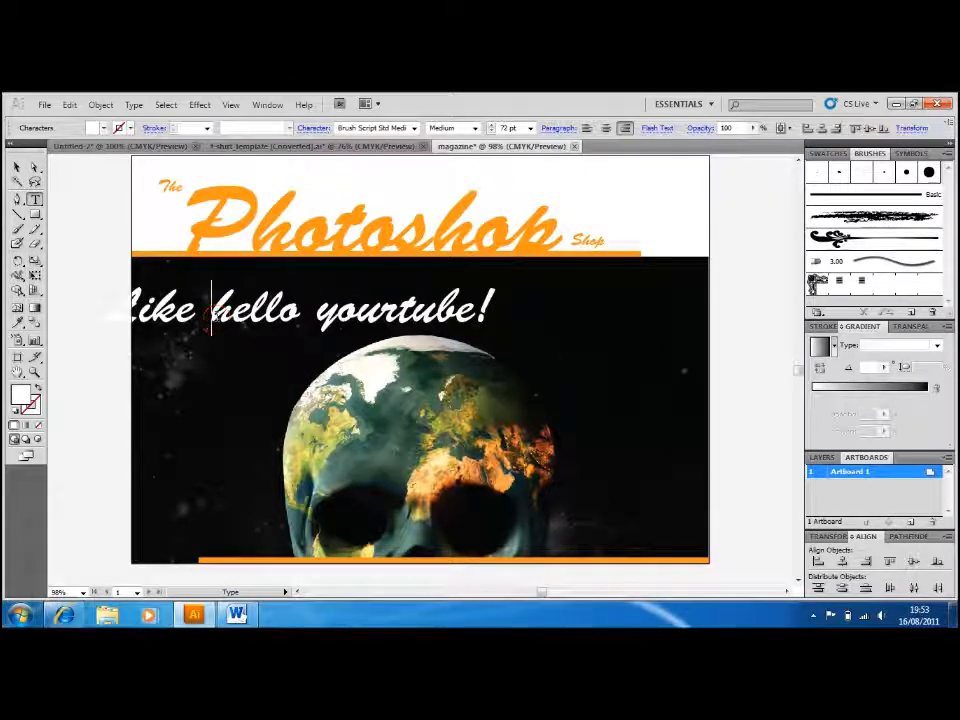
{"action": "key", "text": "Return"}
{"action": "key", "text": "Right"}
{"action": "key", "text": "Right"}
{"action": "key", "text": "Right"}
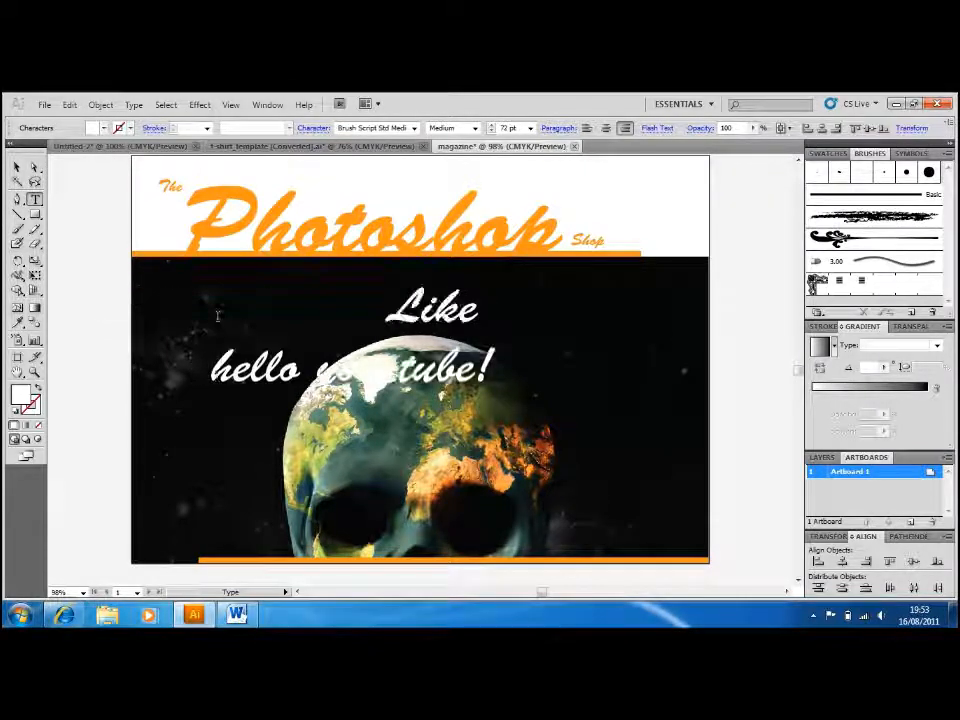
{"action": "type", "text": "1"}
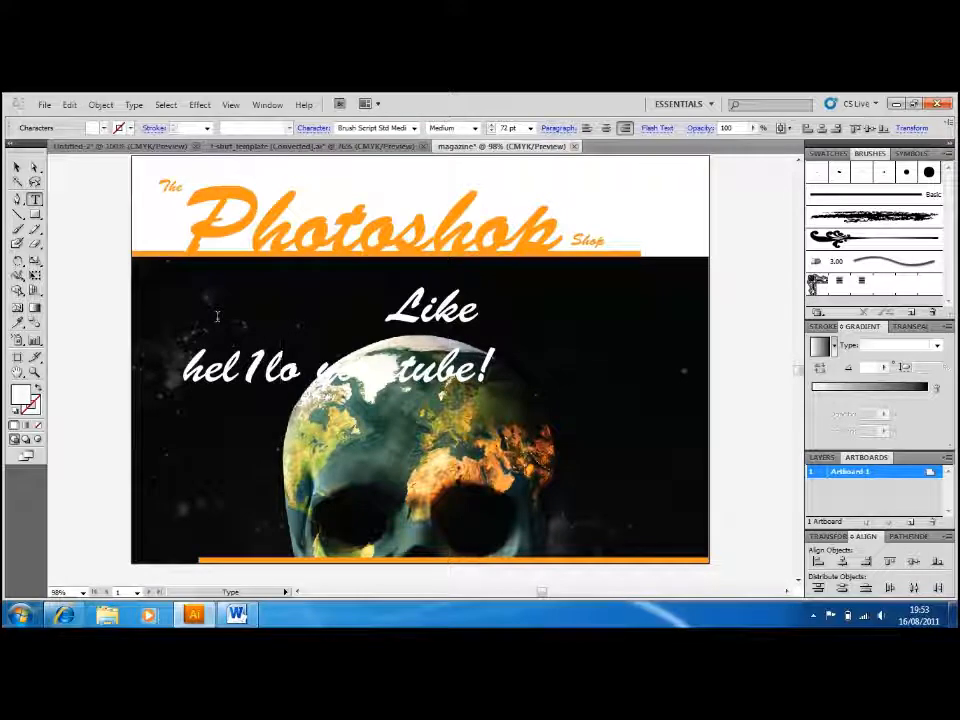
{"action": "key", "text": "Delete"}
{"action": "key", "text": "BackSpace"}
{"action": "type", "text": "l"}
{"action": "key", "text": "Right"}
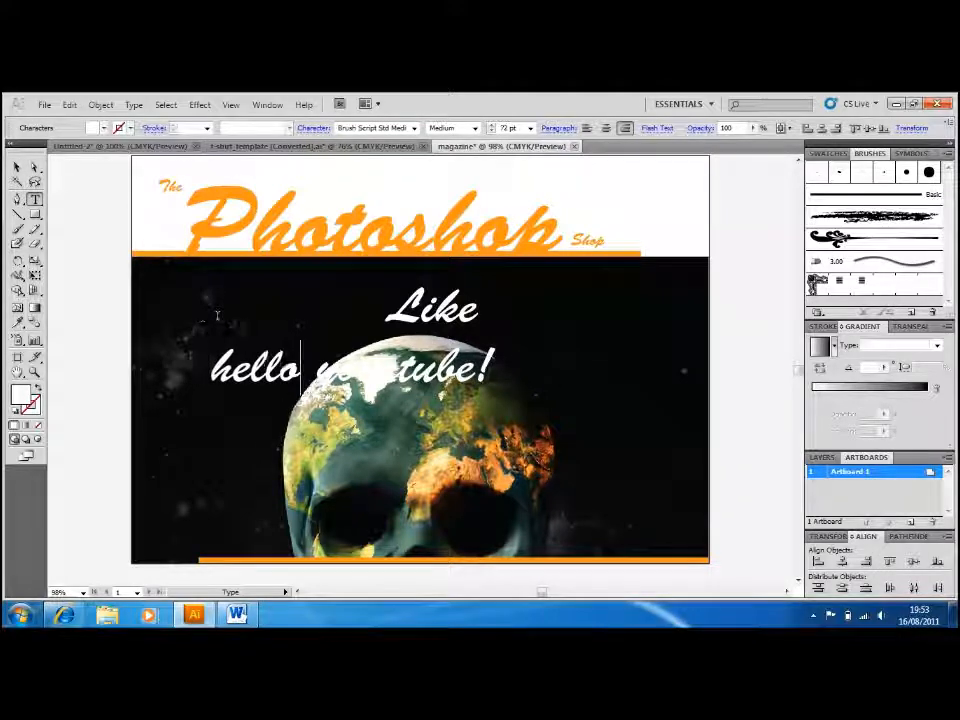